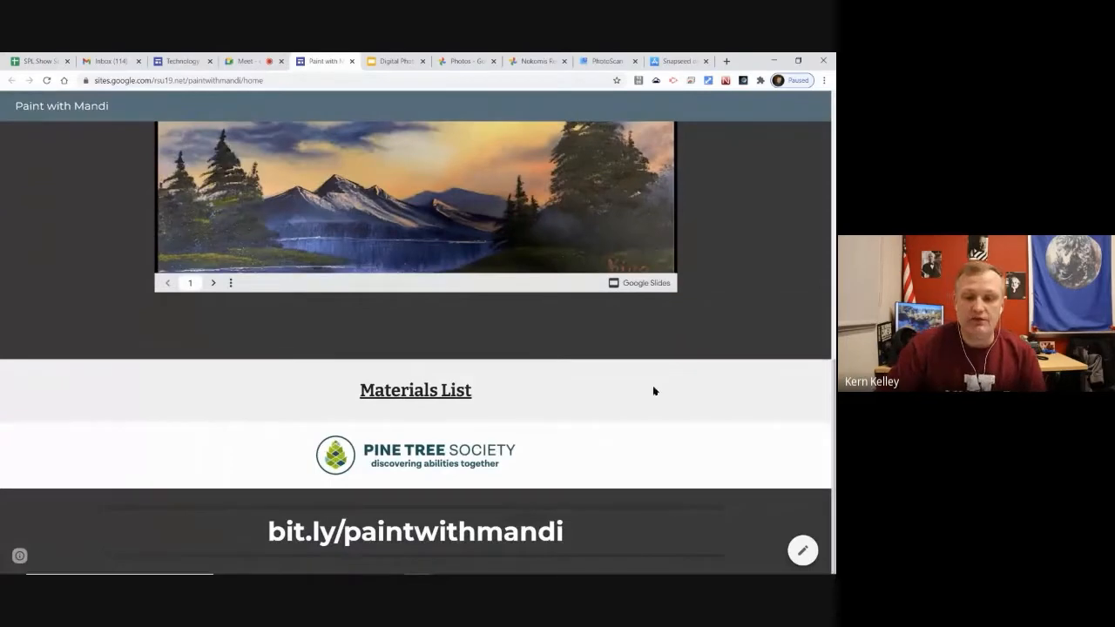
# Open the Materials List link, then close the Amazon sign-in page and return to the site
pyautogui.scroll(2, 639, 371)
pyautogui.scroll(-1, 364, 481)
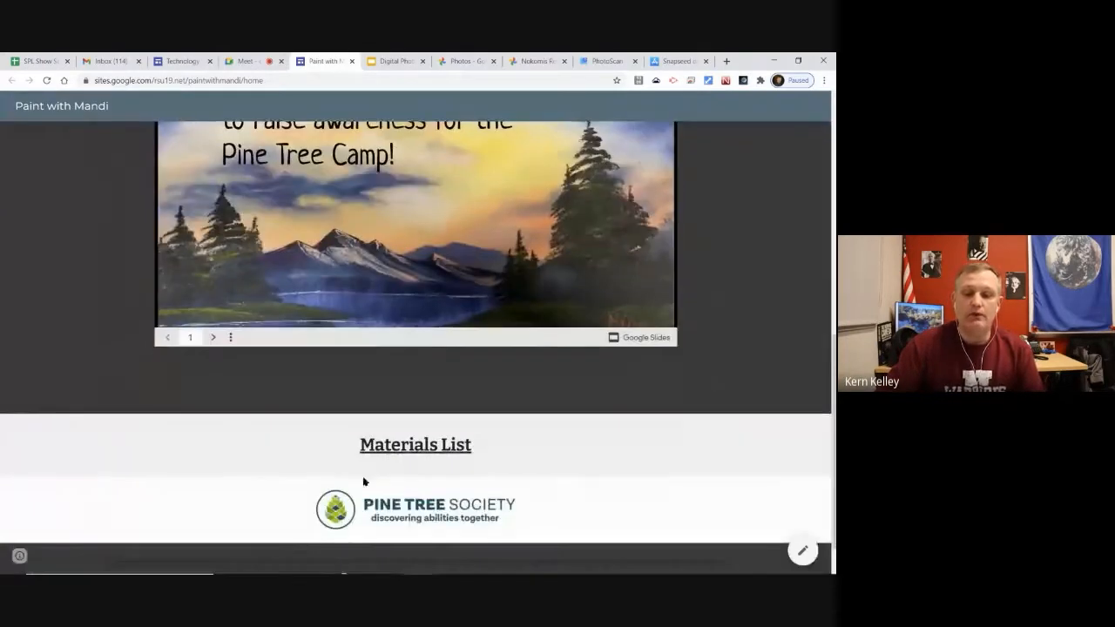
pyautogui.click(430, 445)
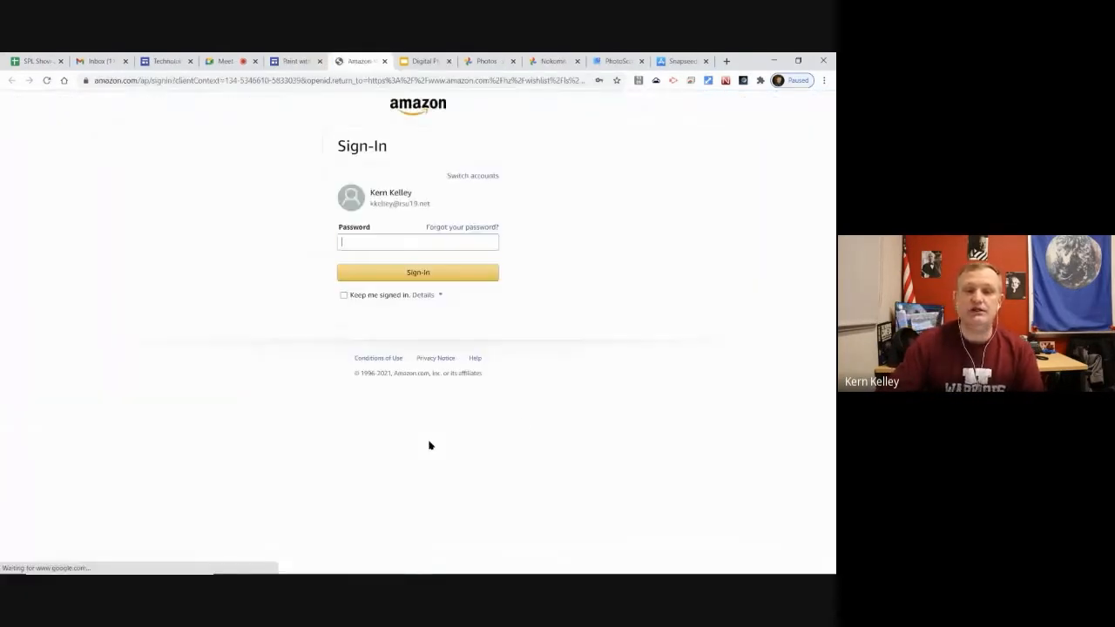
pyautogui.click(387, 61)
pyautogui.scroll(3, 742, 386)
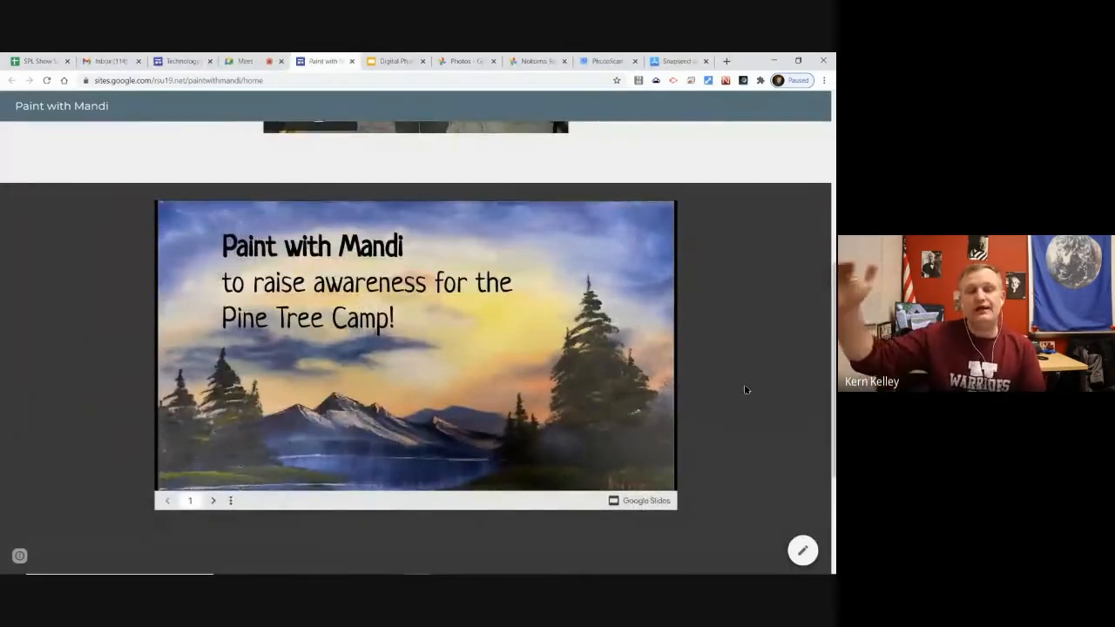
# Advance the Paint with Mandi slideshow to slide 5, the landscape painting
pyautogui.click(211, 503)
pyautogui.click(212, 503)
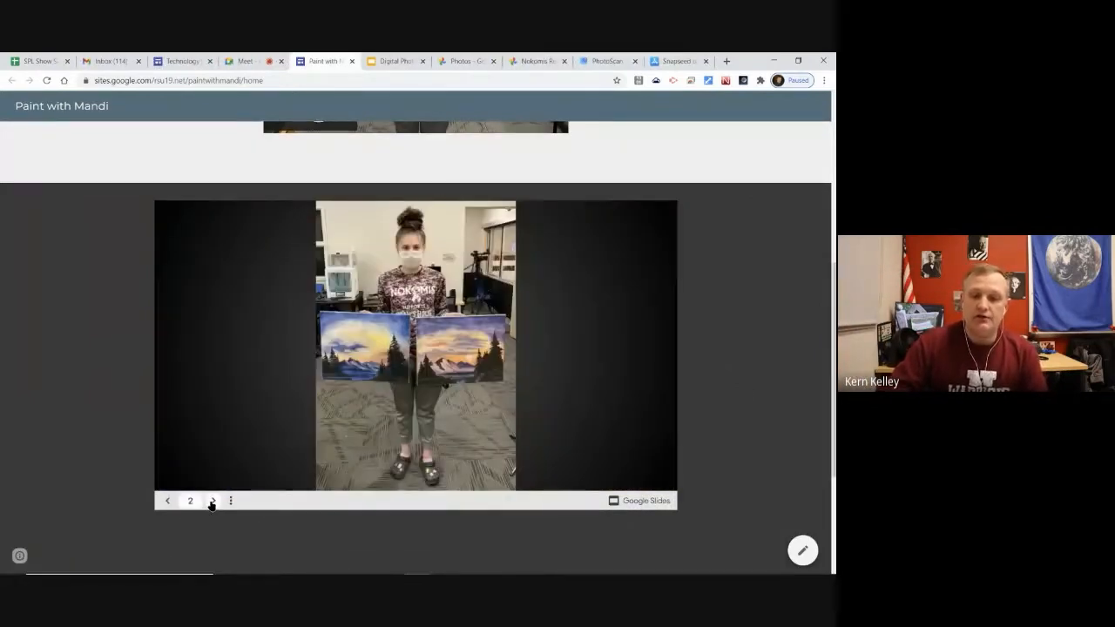
pyautogui.click(212, 503)
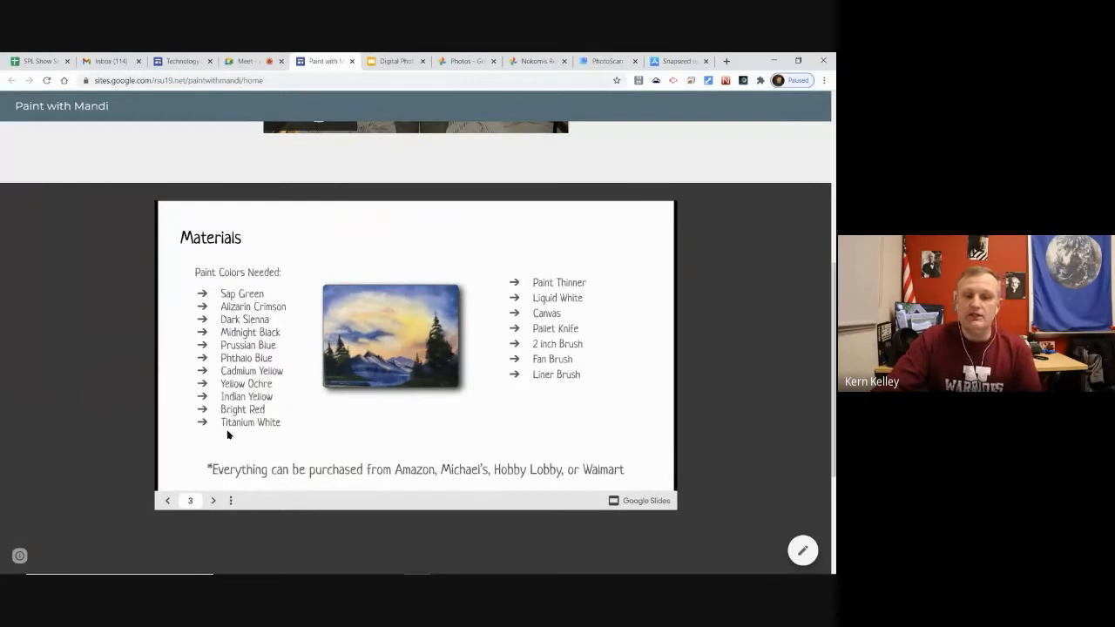
pyautogui.click(214, 500)
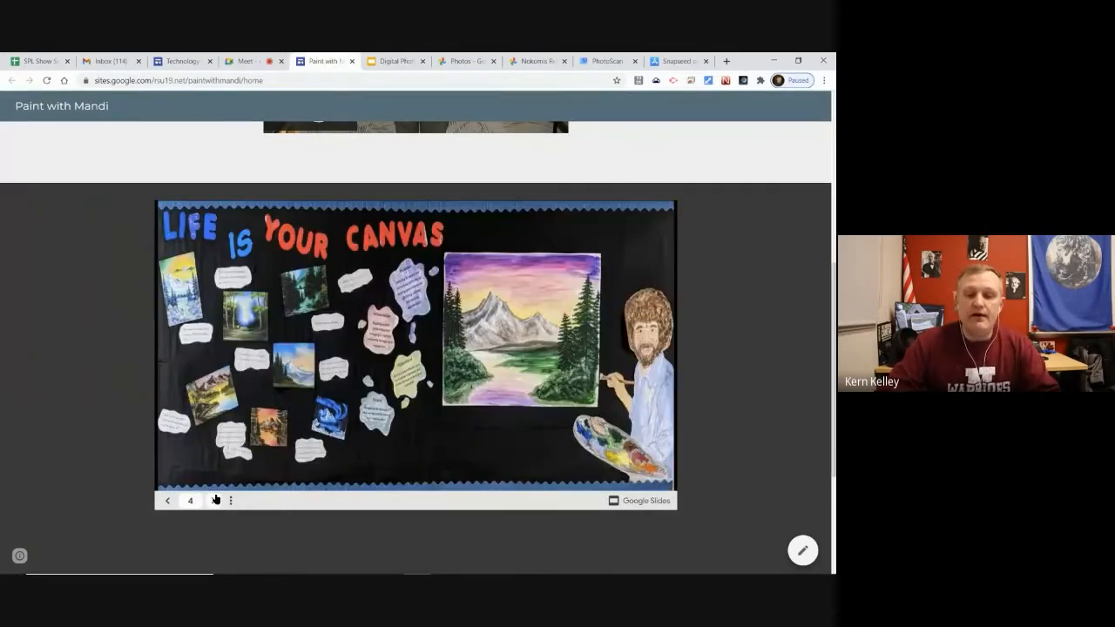
pyautogui.click(213, 501)
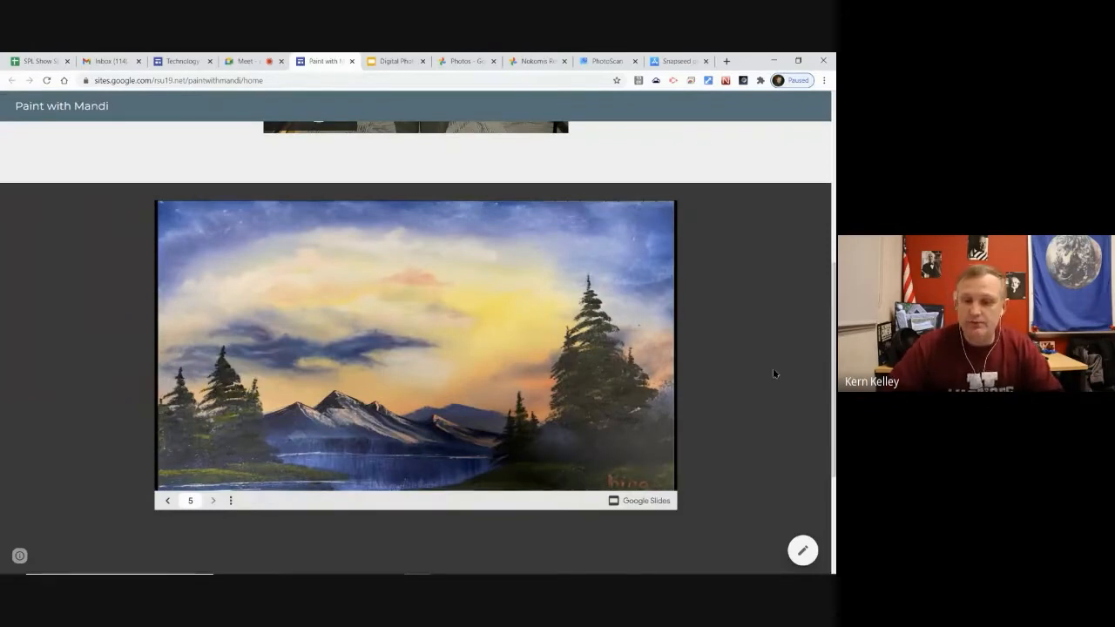
# Scroll back to the top and highlight the Paint with Mandi banner title, then switch to Meet
pyautogui.scroll(2, 772, 374)
pyautogui.scroll(3, 695, 363)
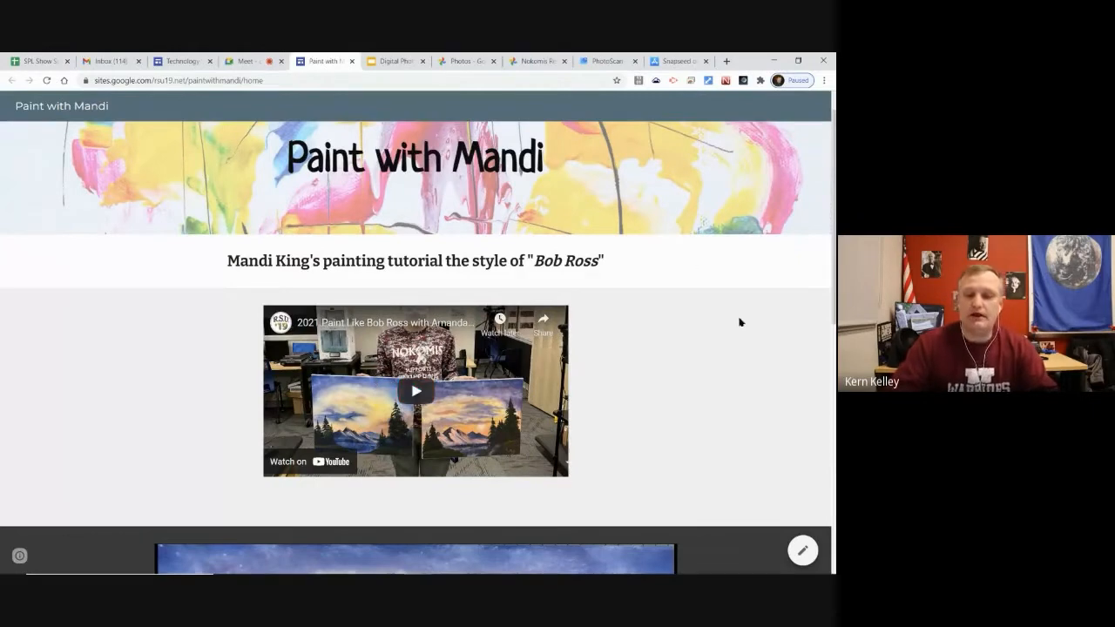
pyautogui.scroll(1, 253, 185)
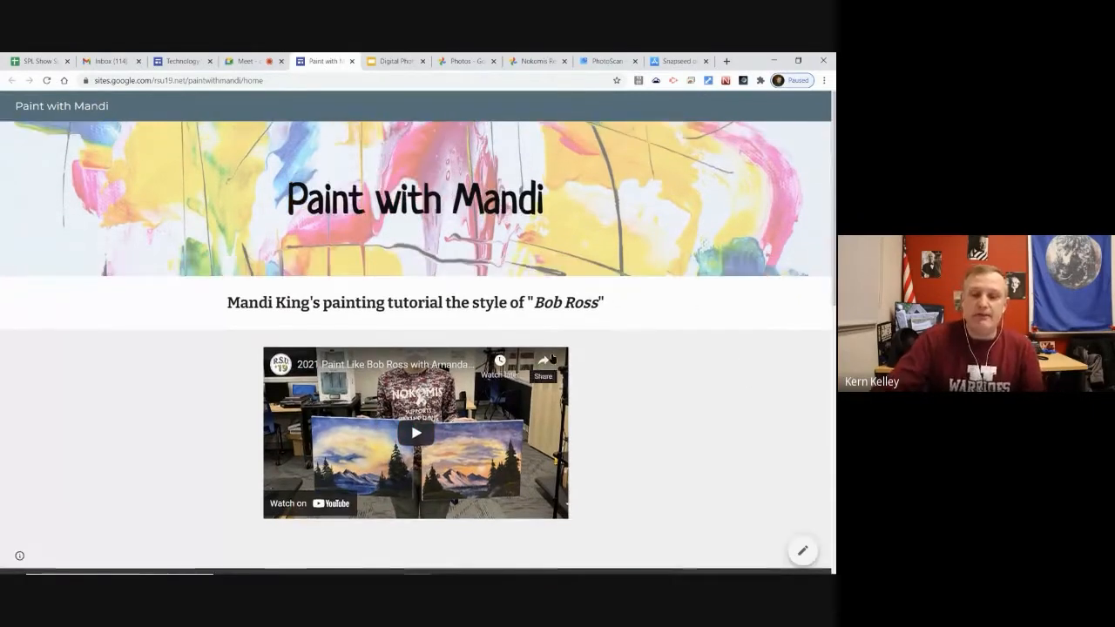
pyautogui.moveTo(286, 198); pyautogui.dragTo(631, 195)
pyautogui.click(785, 344)
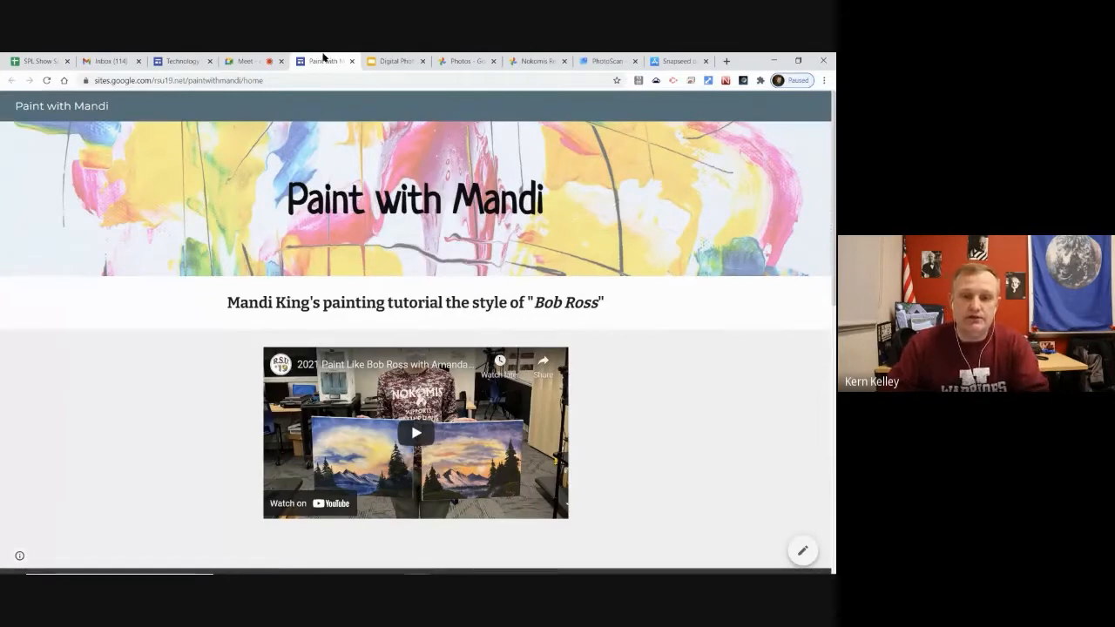
pyautogui.click(248, 61)
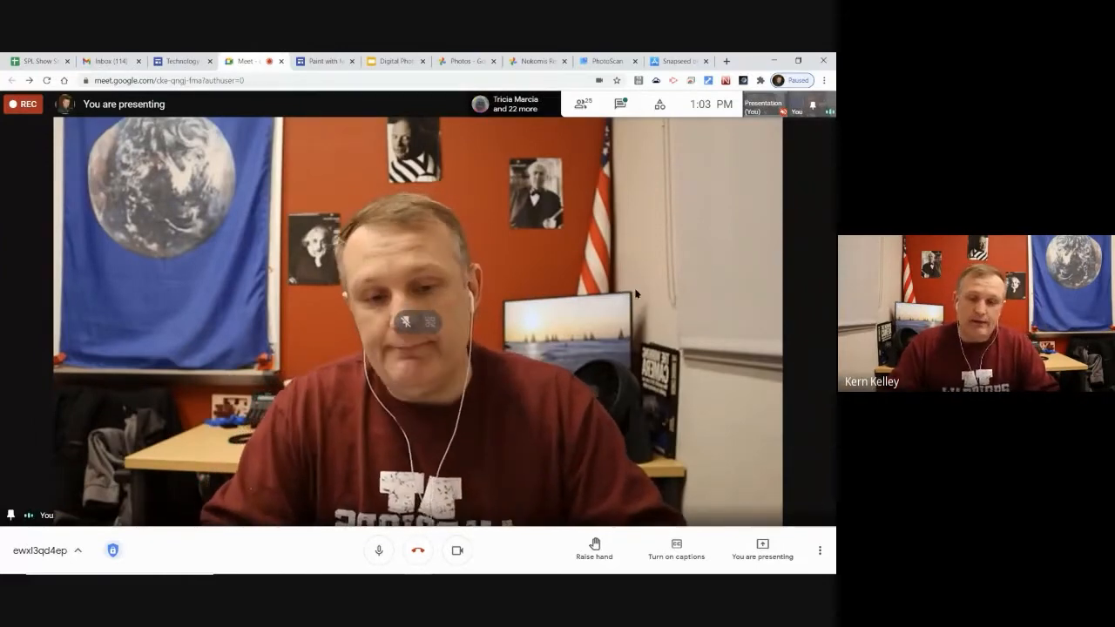
# Switch from the Meet call to the Untitled spreadsheet window with Alt+Tab
pyautogui.hotkey('alt', 'Tab')
pyautogui.hotkey('alt', 'Tab')
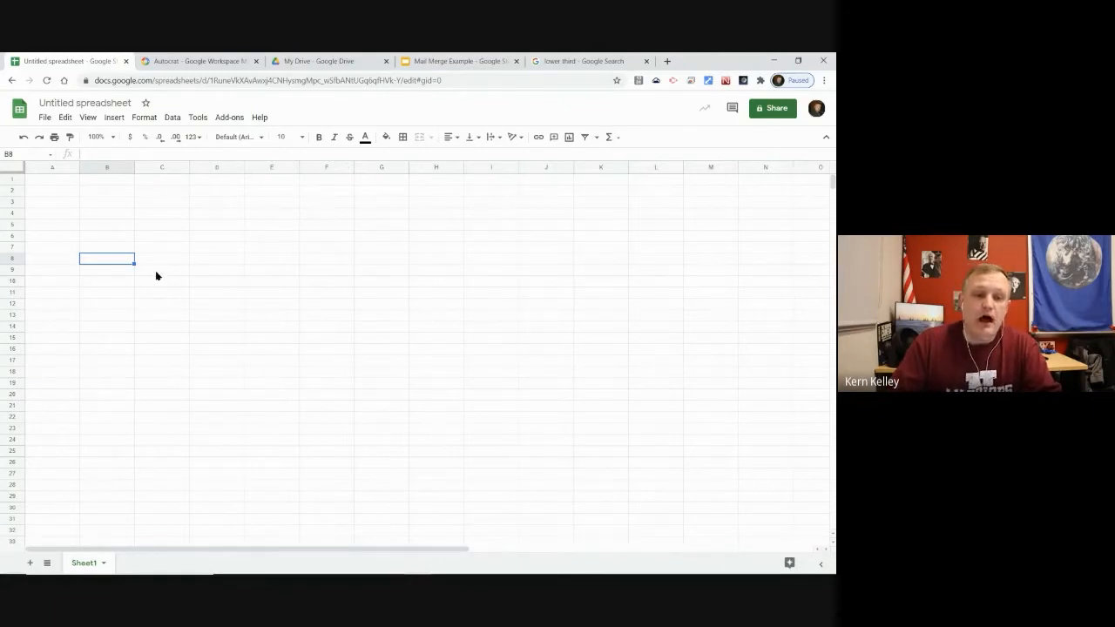
# Use Tools > Create a form, check the spreadsheet, then switch to the new form tab
pyautogui.click(198, 116)
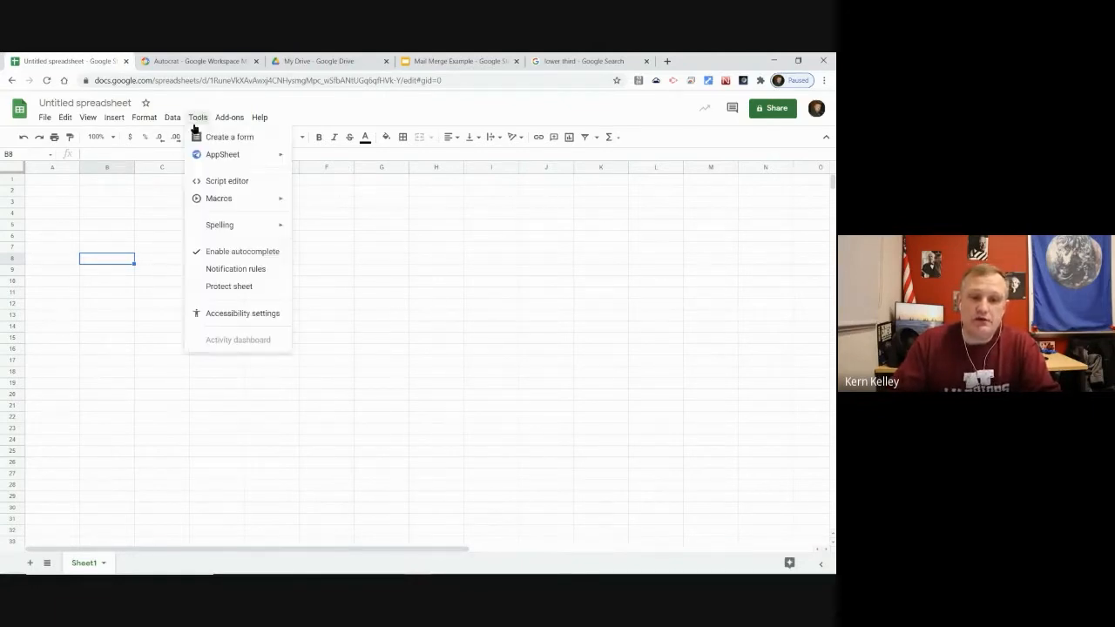
pyautogui.click(235, 137)
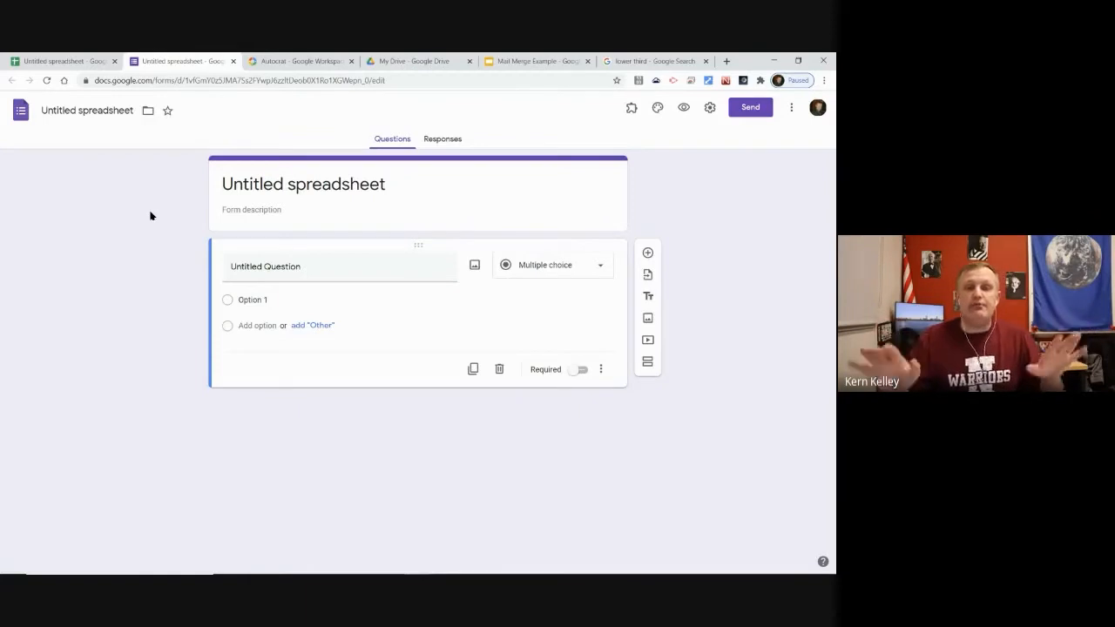
pyautogui.click(73, 58)
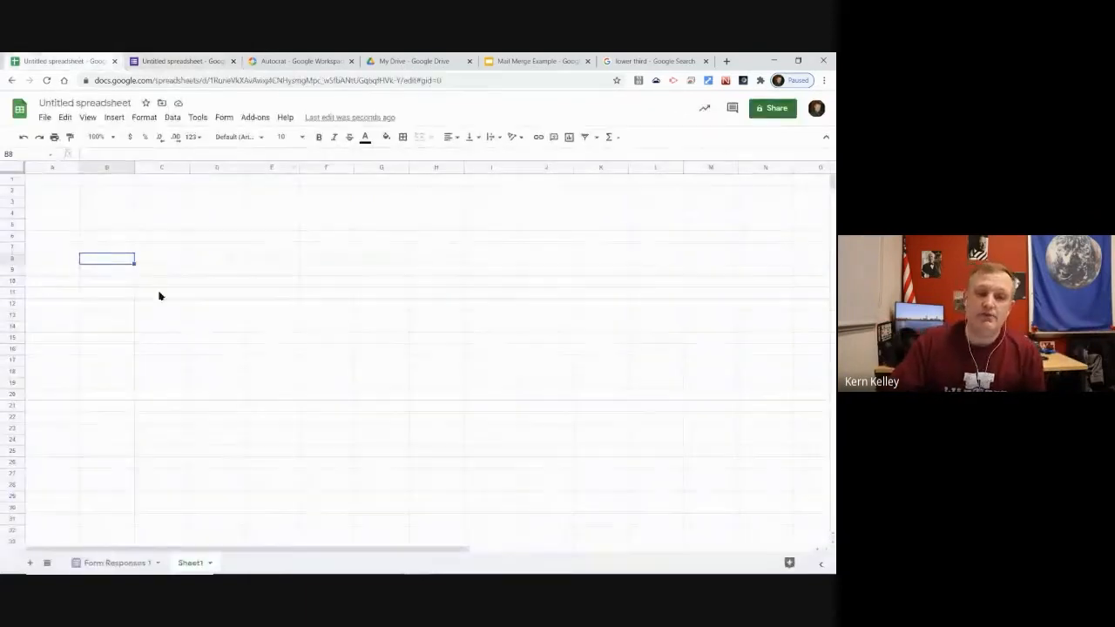
pyautogui.click(197, 117)
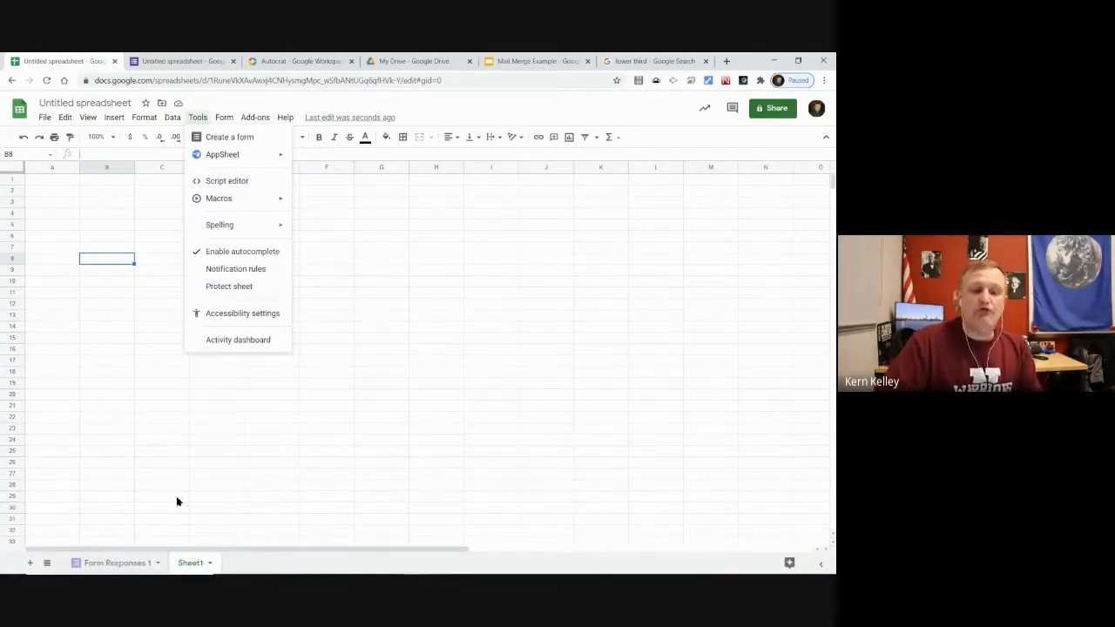
pyautogui.click(181, 58)
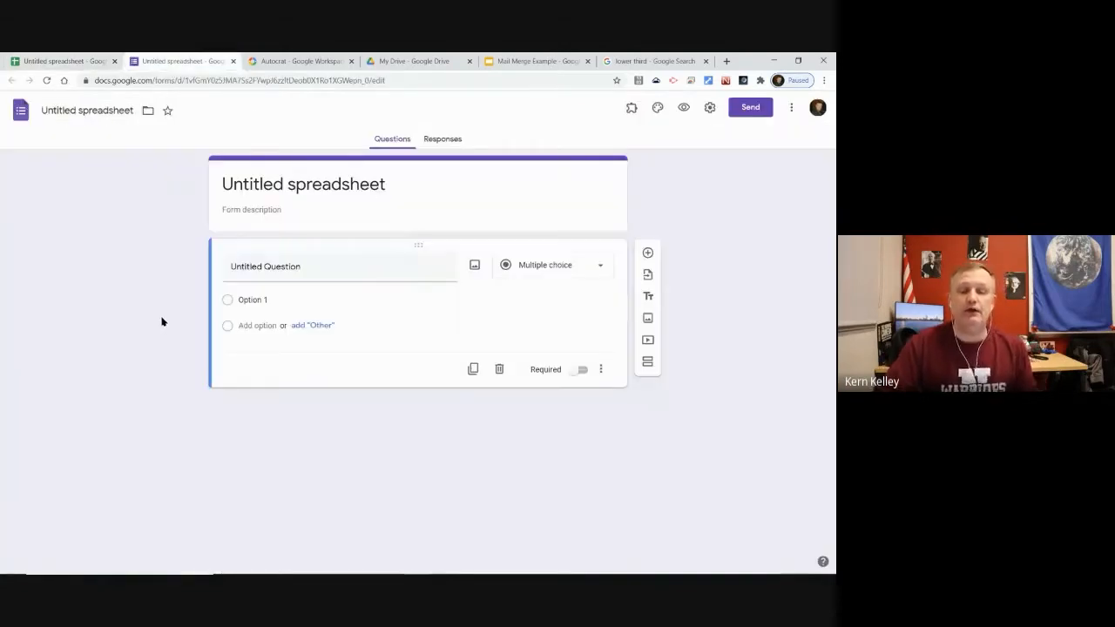
# Type 'Mail Merge Example' as the form title, then flip to Meet and back to the form
pyautogui.click(291, 189)
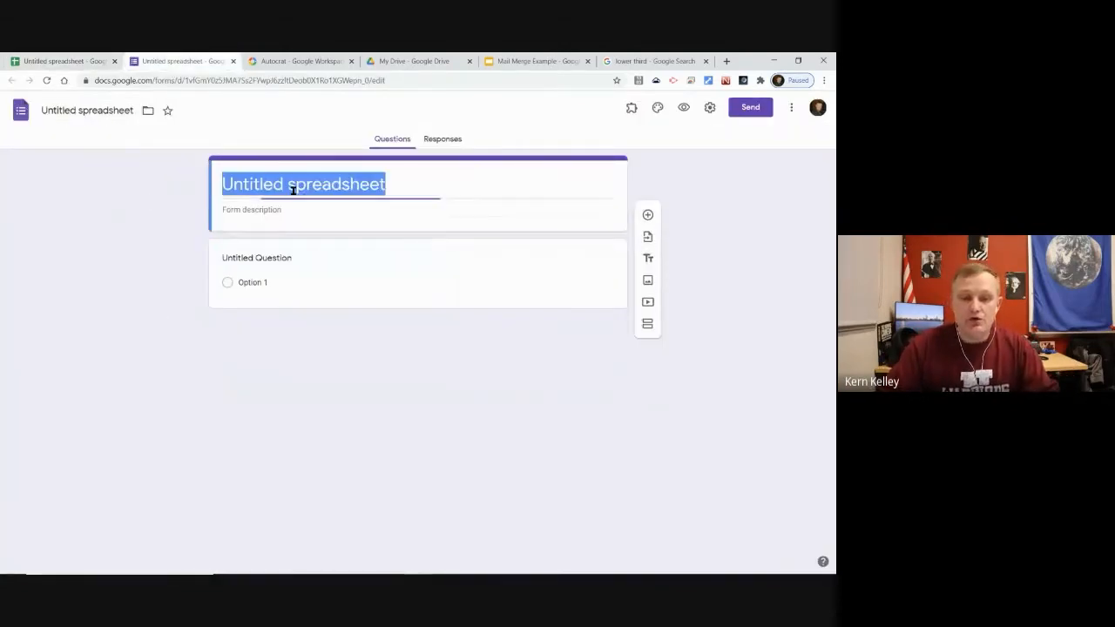
pyautogui.write('Mail ')
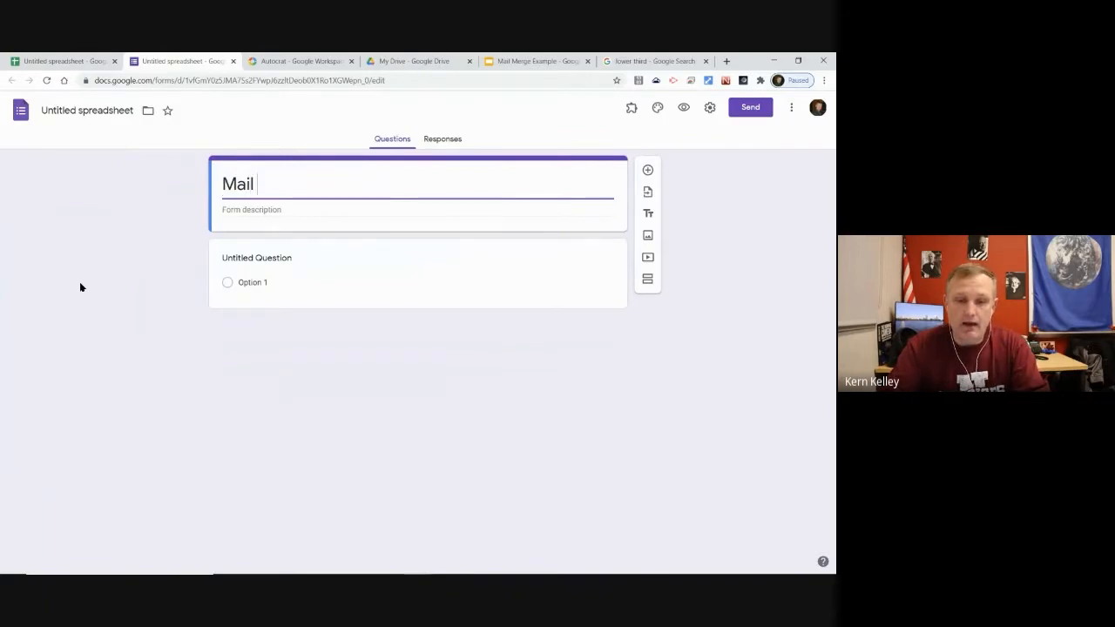
pyautogui.write('Merge Example')
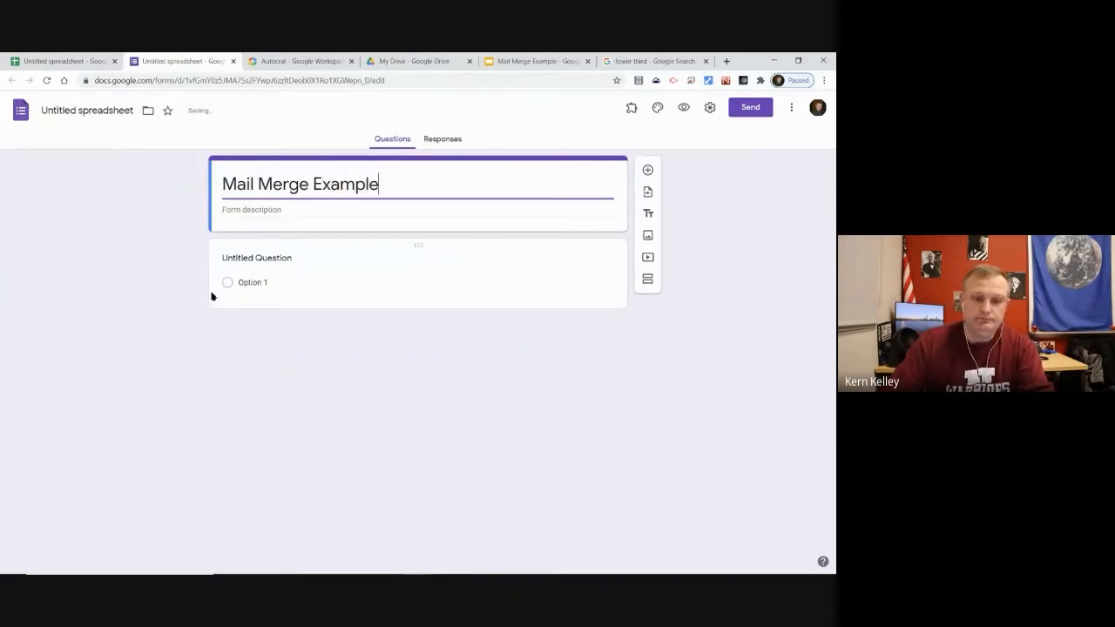
pyautogui.hotkey('alt', 'Tab')
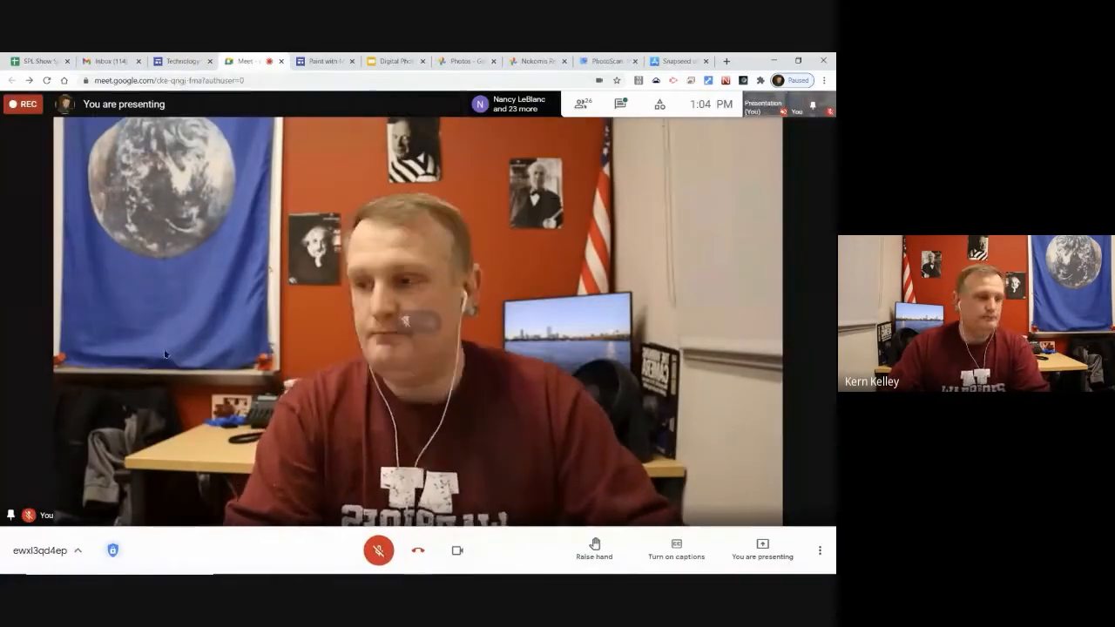
pyautogui.hotkey('alt', 'Tab')
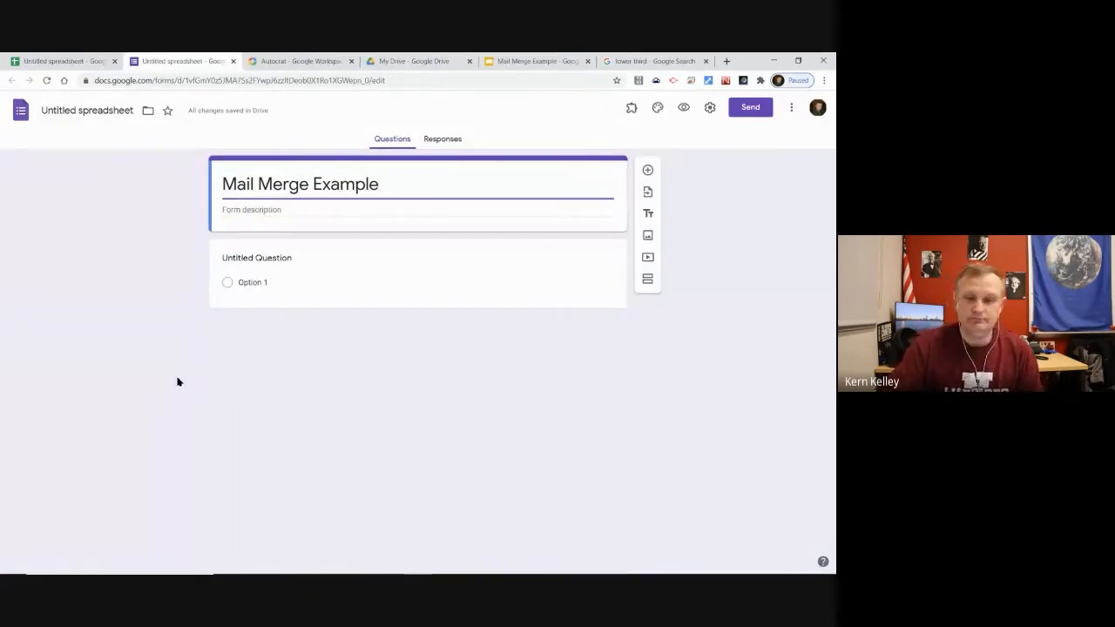
pyautogui.hotkey('alt', 'Tab')
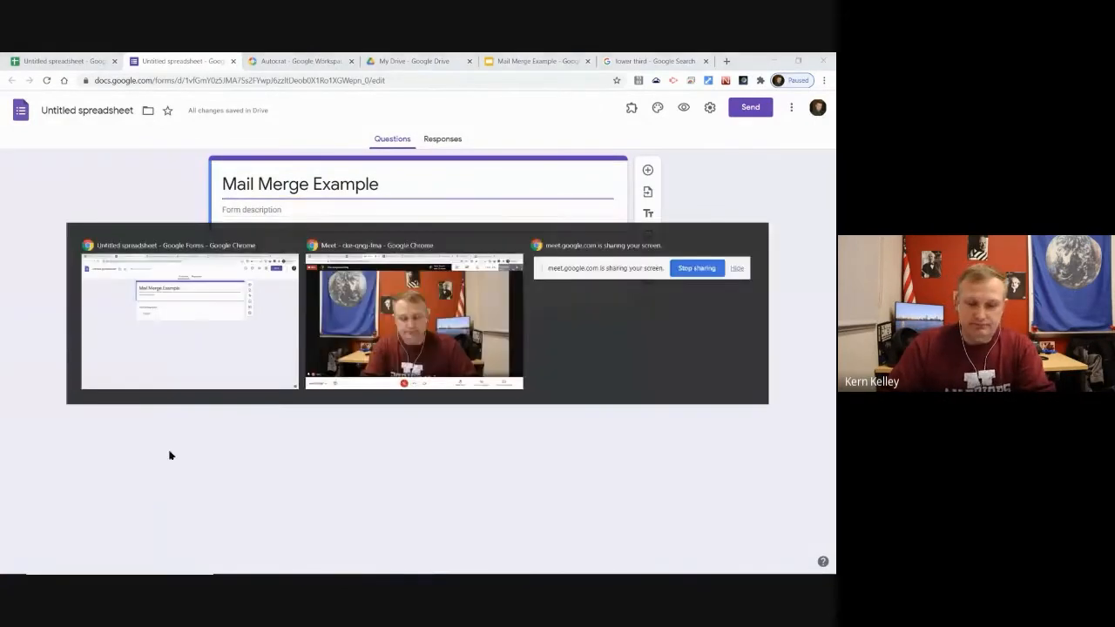
pyautogui.hotkey('alt', 'Tab')
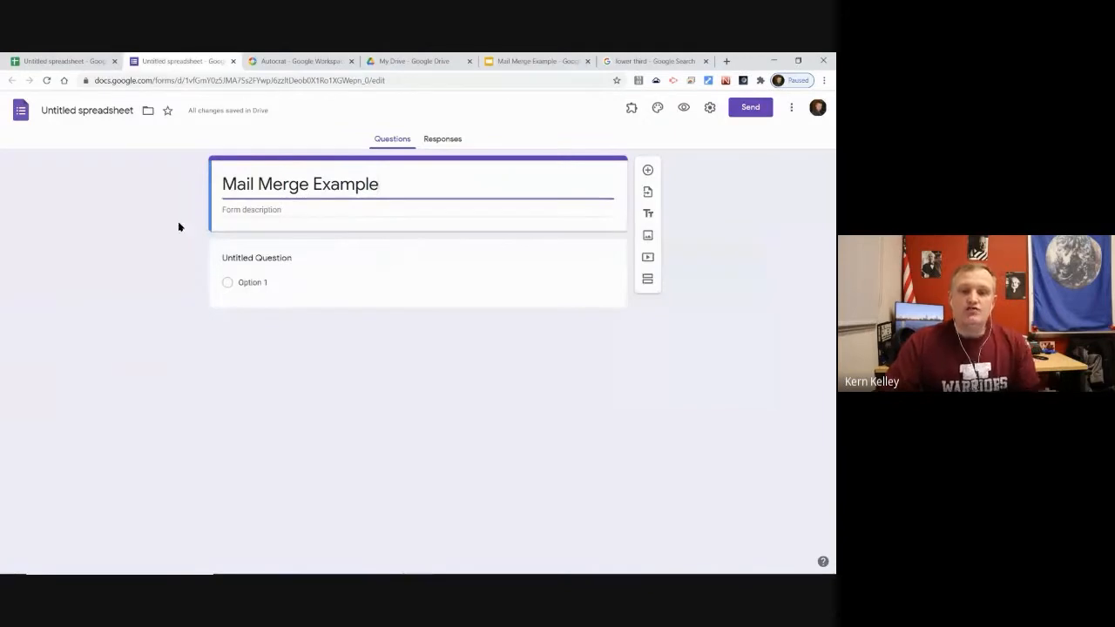
# Title the first question 'Name', add a short-answer 'Email Address' question, then a 'Comment or Question' one
pyautogui.click(266, 258)
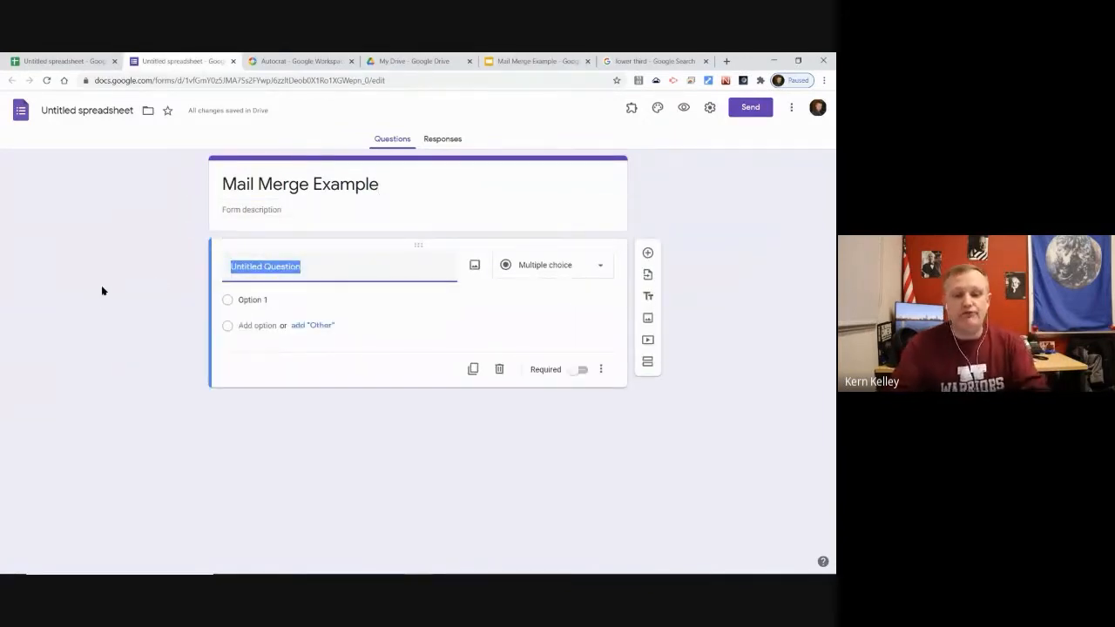
pyautogui.write('Name')
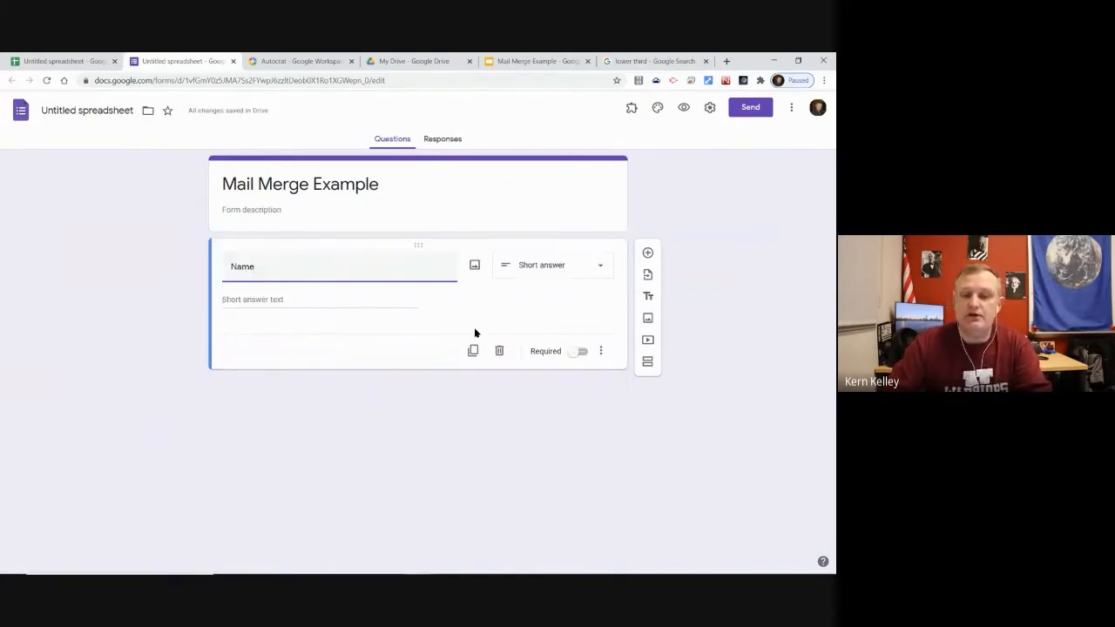
pyautogui.click(646, 253)
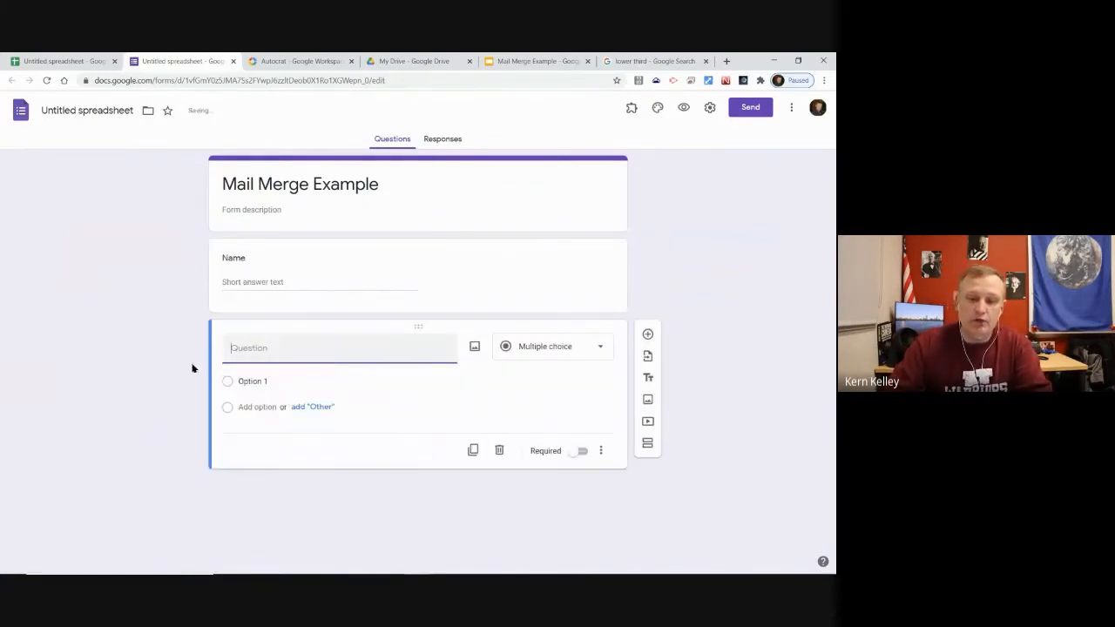
pyautogui.write('Email Address')
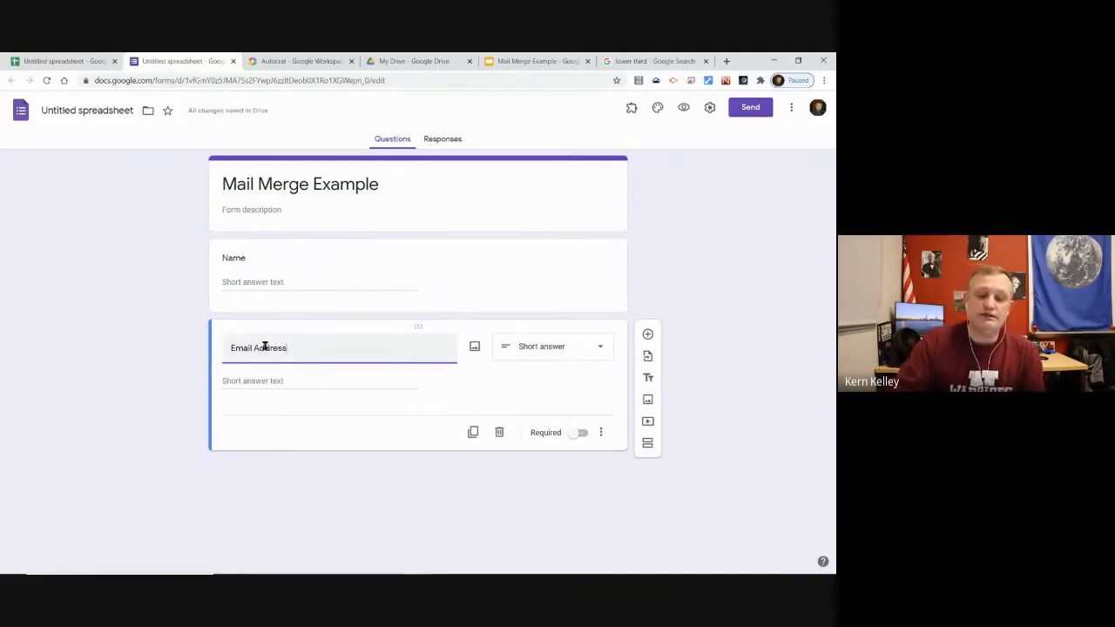
pyautogui.click(542, 347)
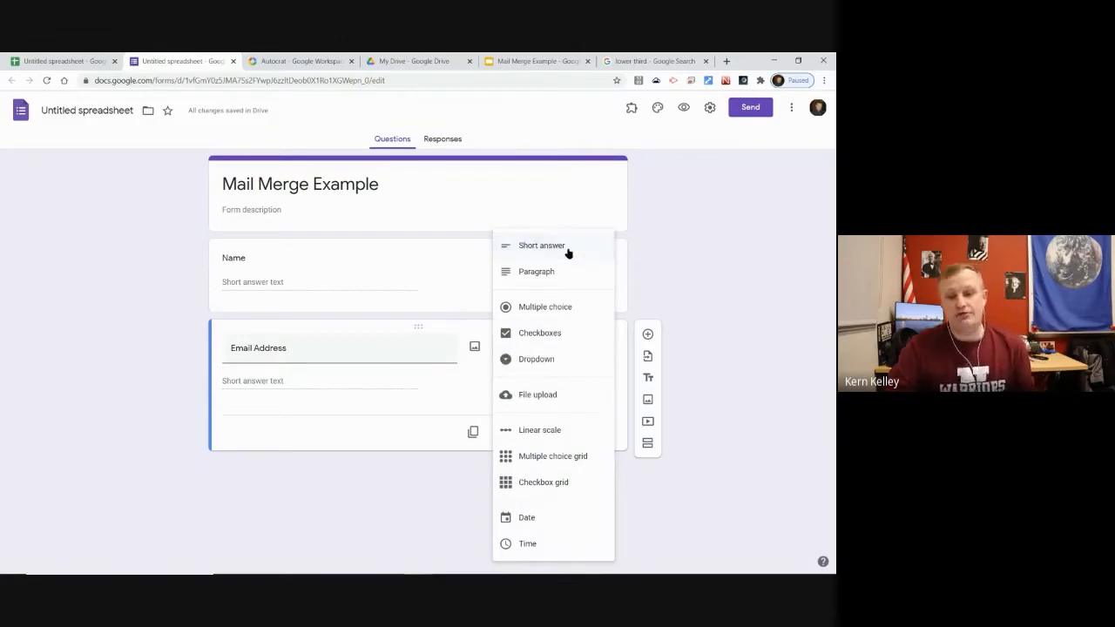
pyautogui.click(175, 345)
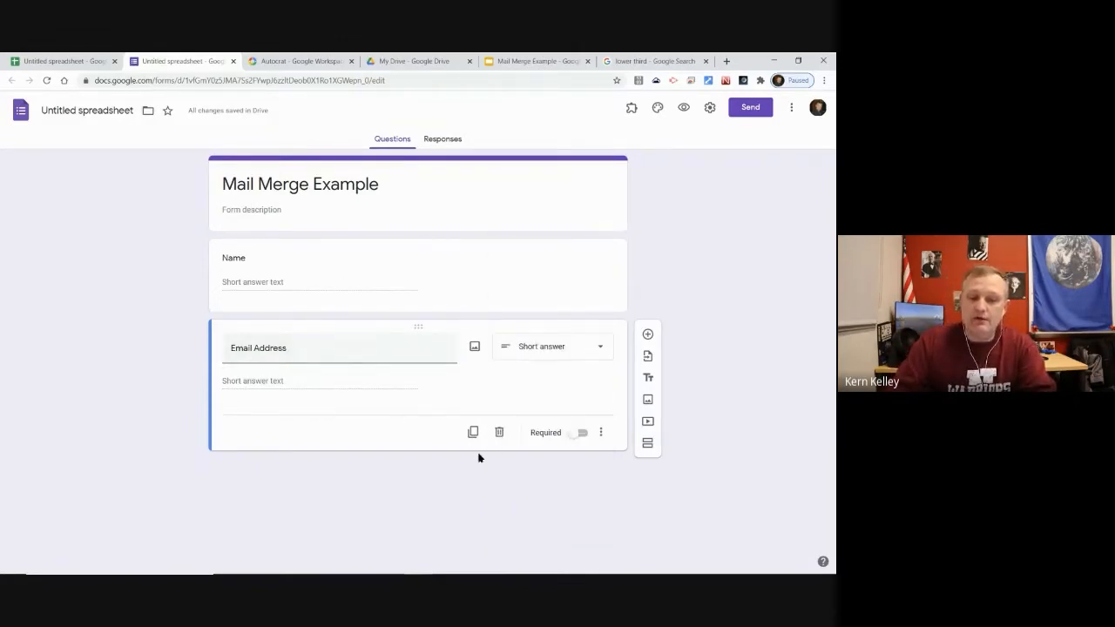
pyautogui.click(647, 333)
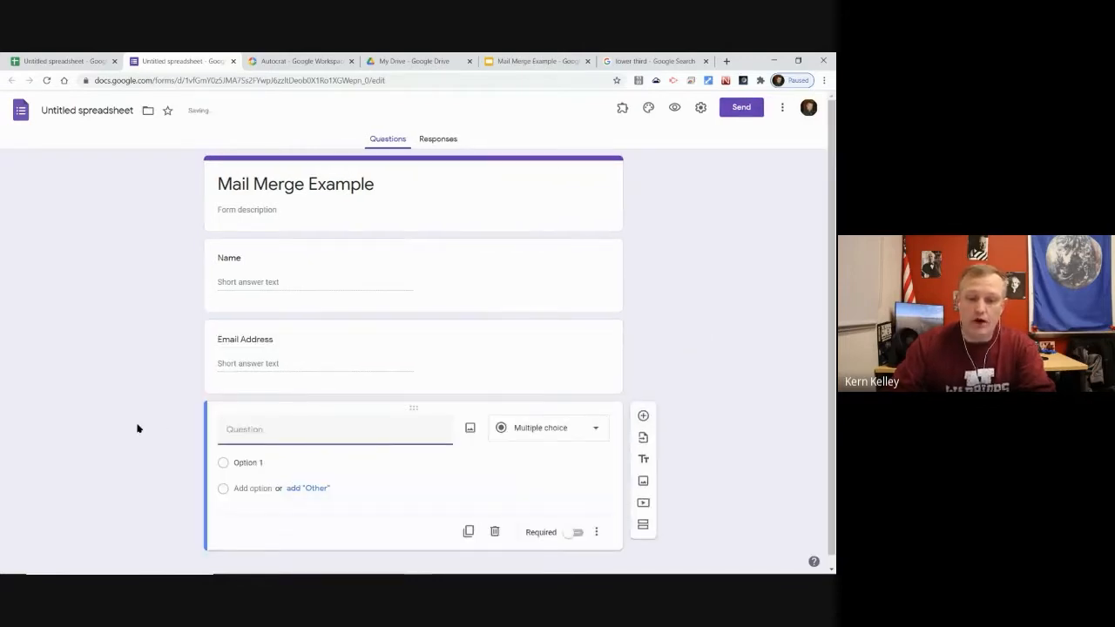
pyautogui.write('Comme')
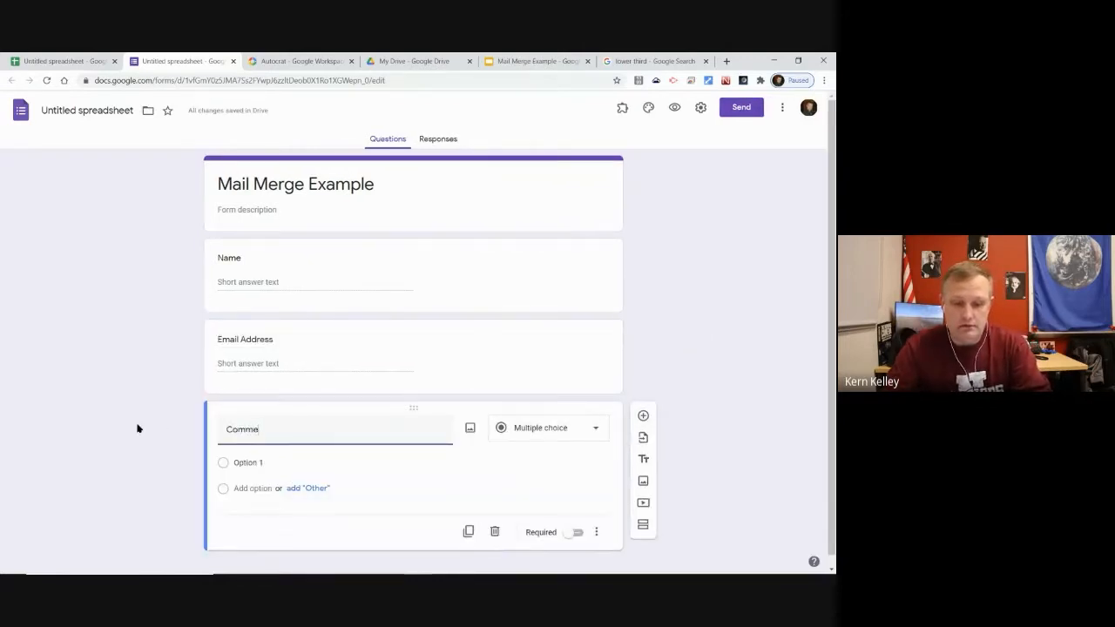
pyautogui.write('nt or Question')
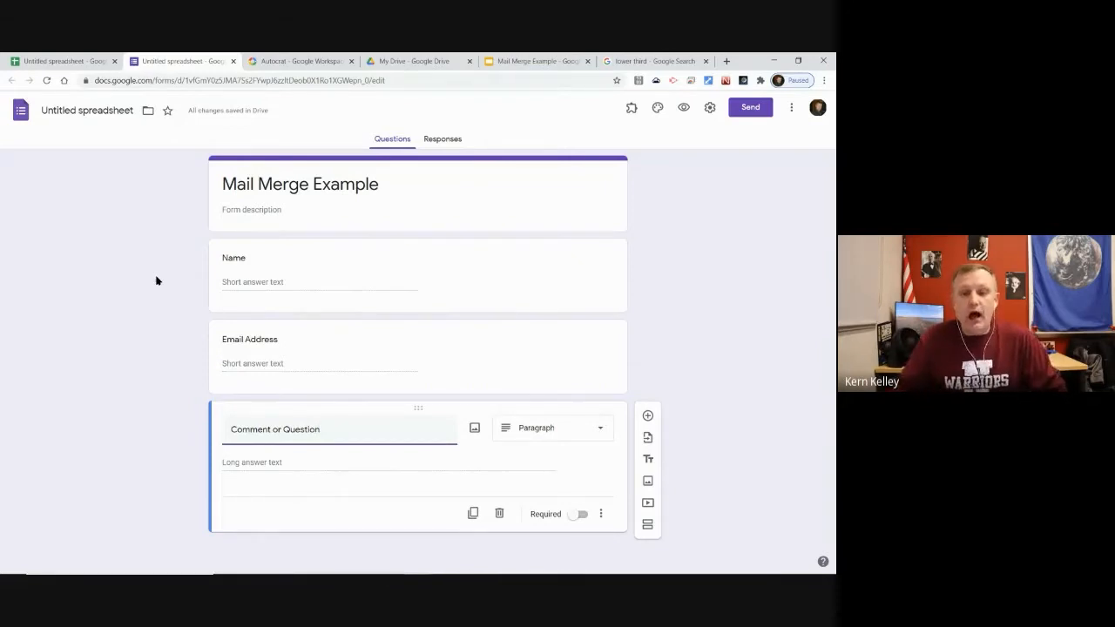
# In Settings, uncheck the Regional School Unit #19 restriction and save
pyautogui.click(711, 108)
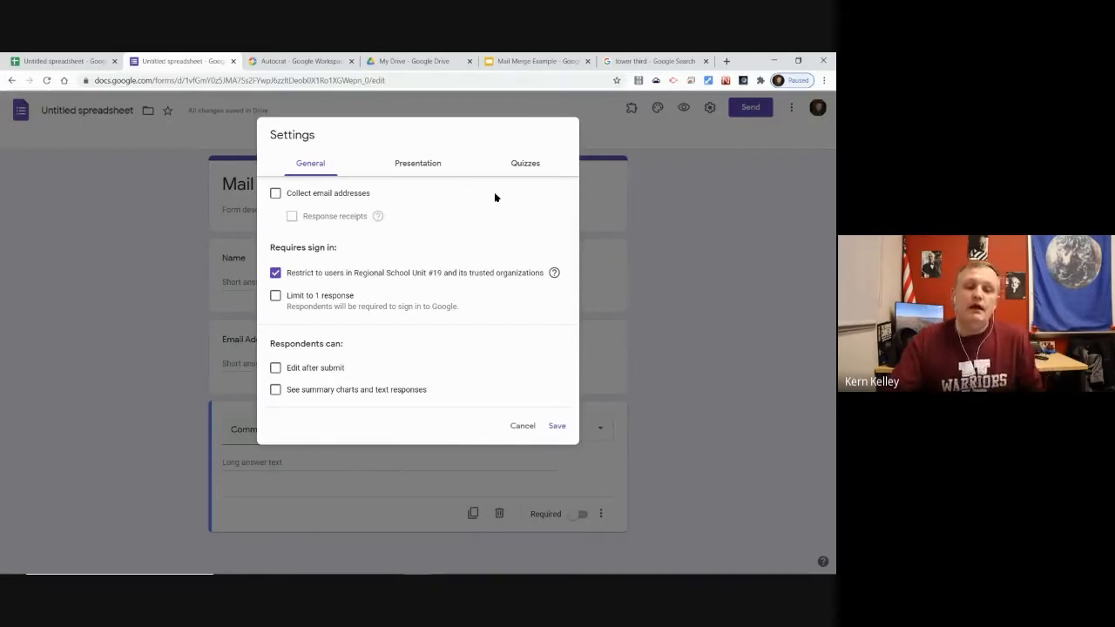
pyautogui.click(389, 274)
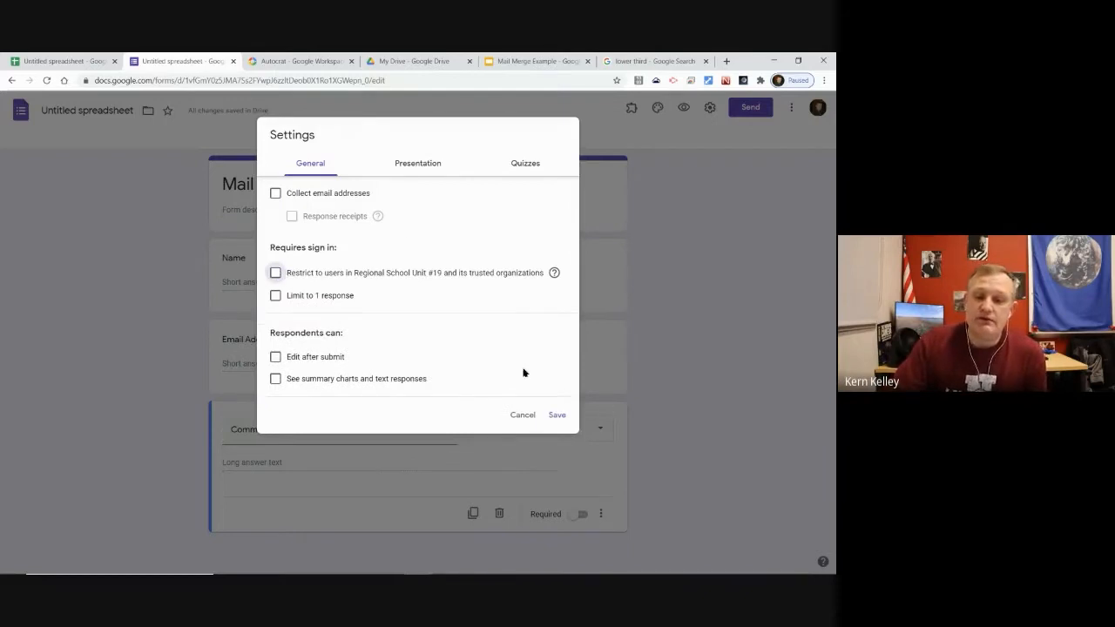
pyautogui.click(555, 415)
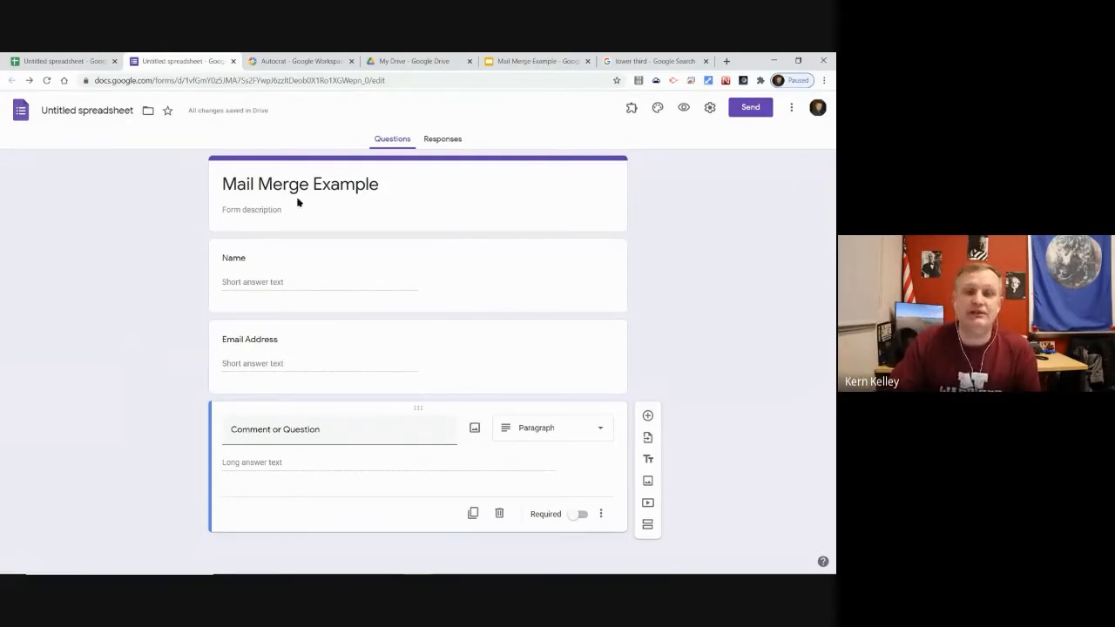
# Add response validation to Email Address: Text type with the Email condition
pyautogui.click(291, 359)
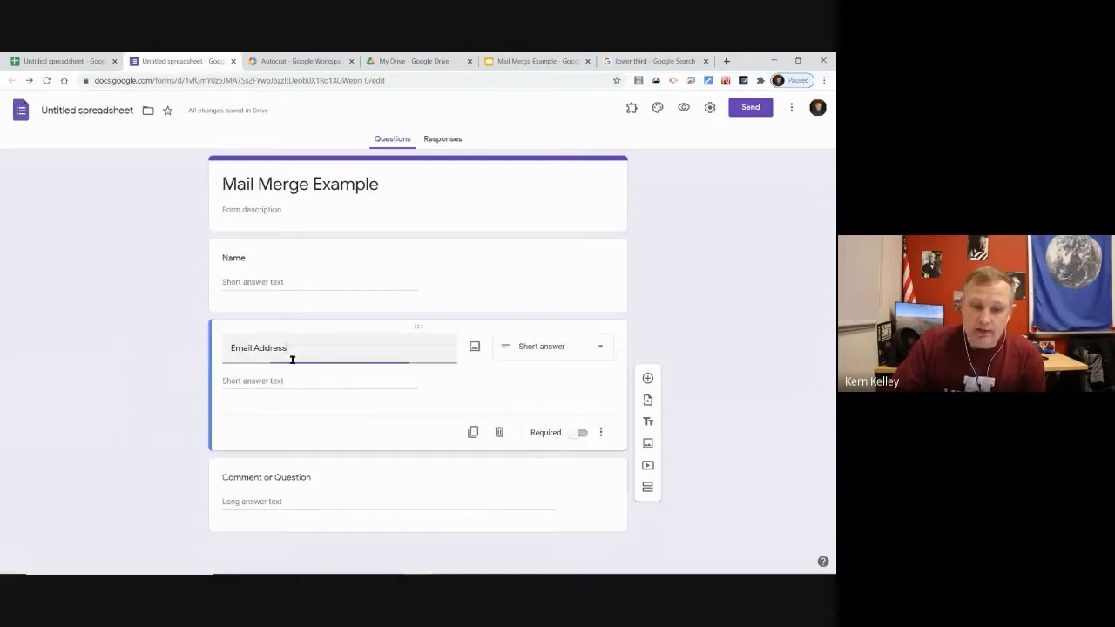
pyautogui.click(600, 432)
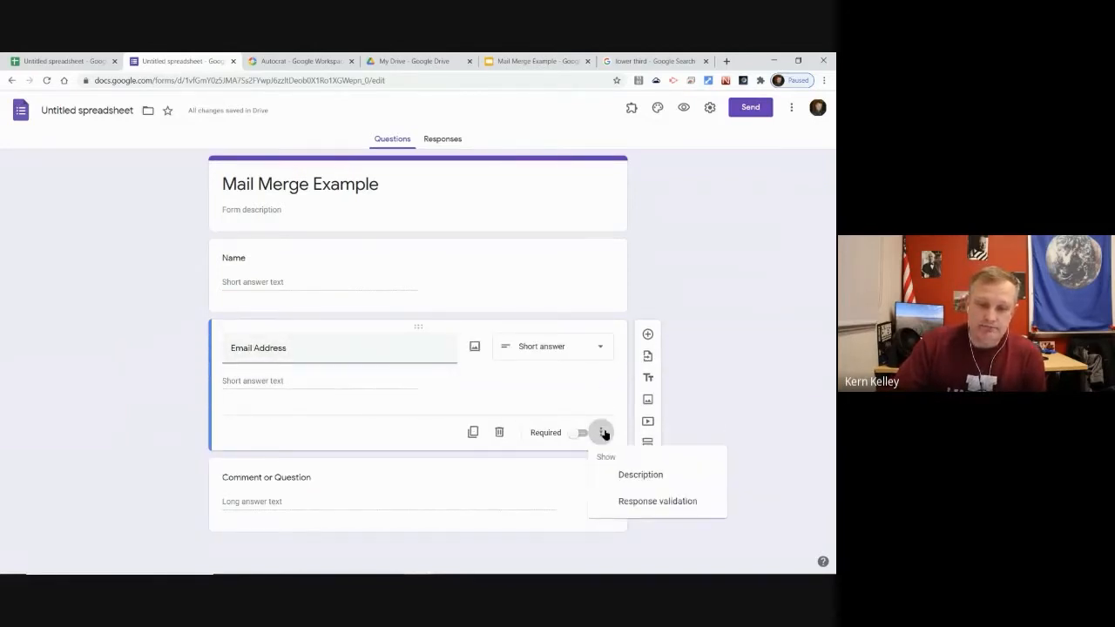
pyautogui.click(653, 504)
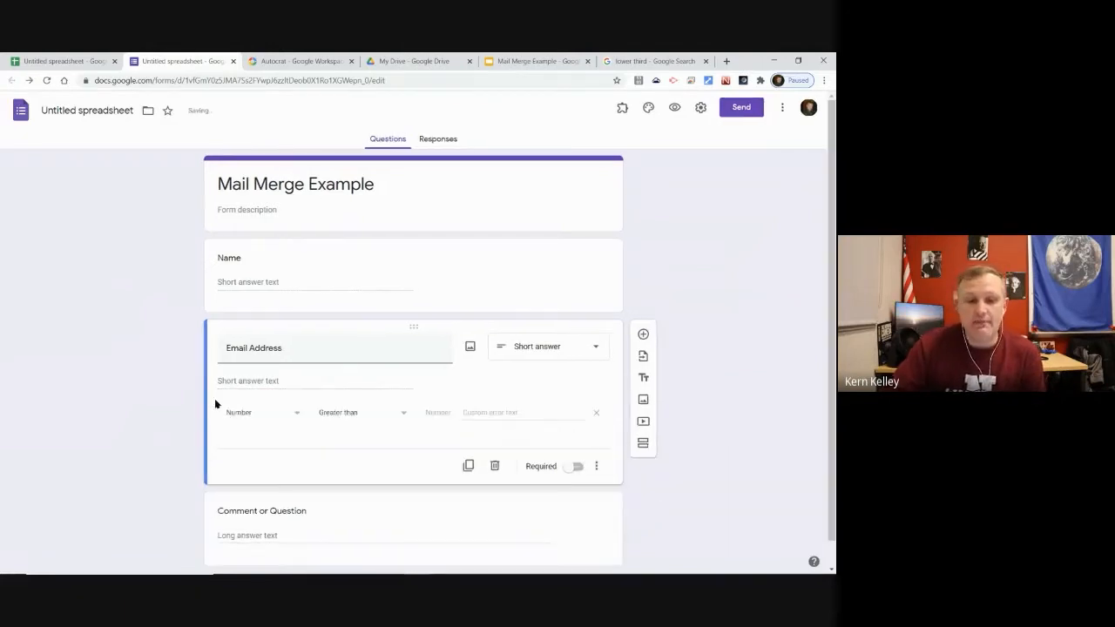
pyautogui.click(259, 413)
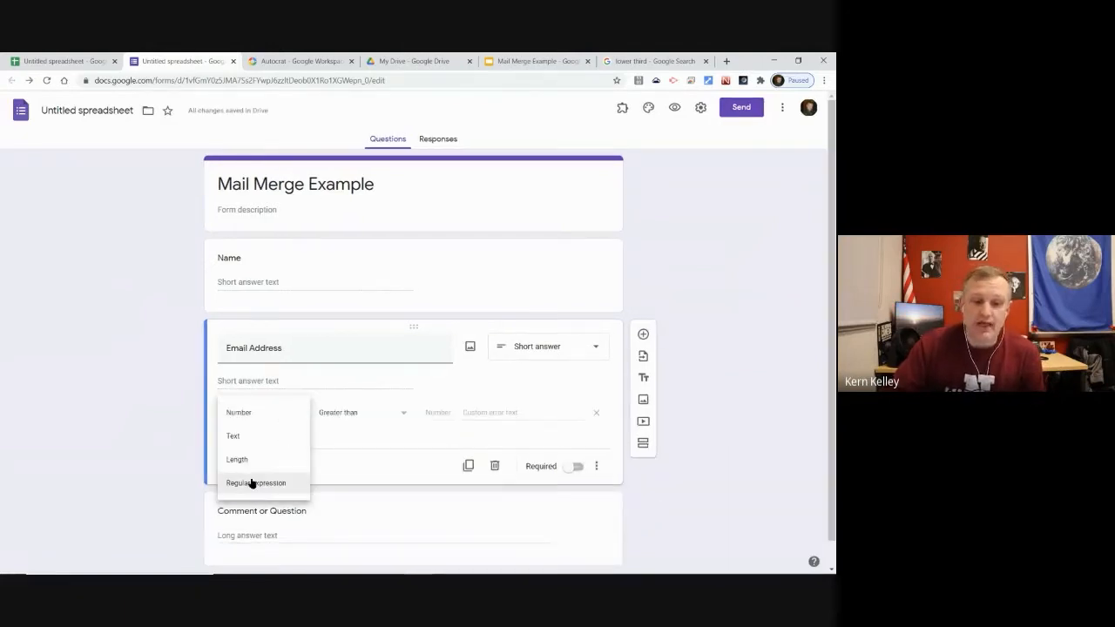
pyautogui.click(237, 436)
pyautogui.click(374, 420)
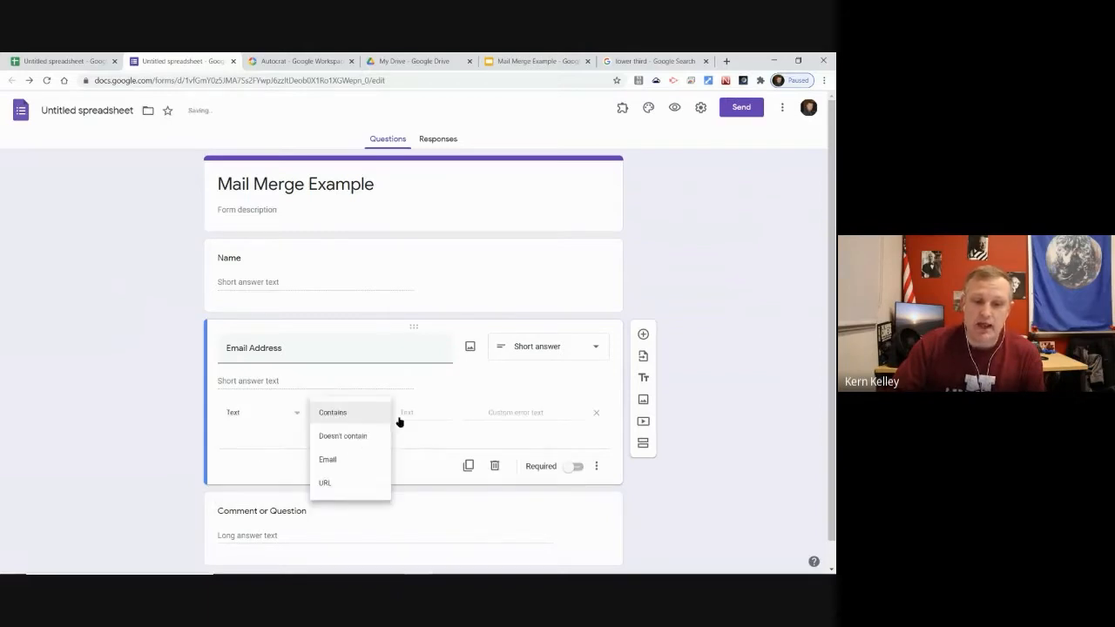
pyautogui.click(338, 462)
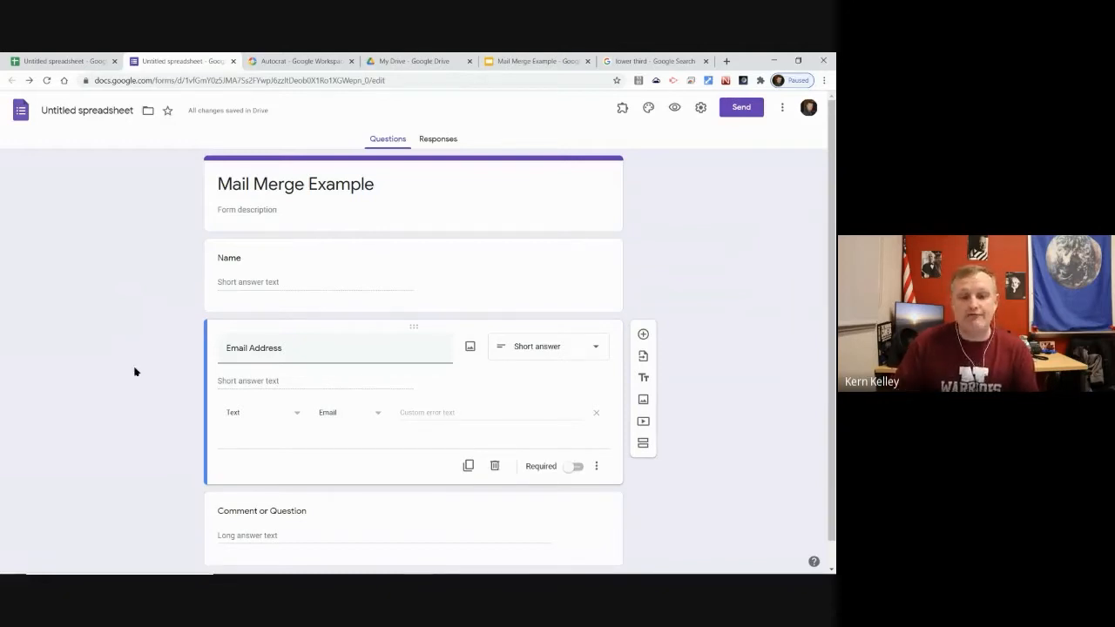
# Recheck the validation type, keep Text, and select the Name question
pyautogui.click(251, 414)
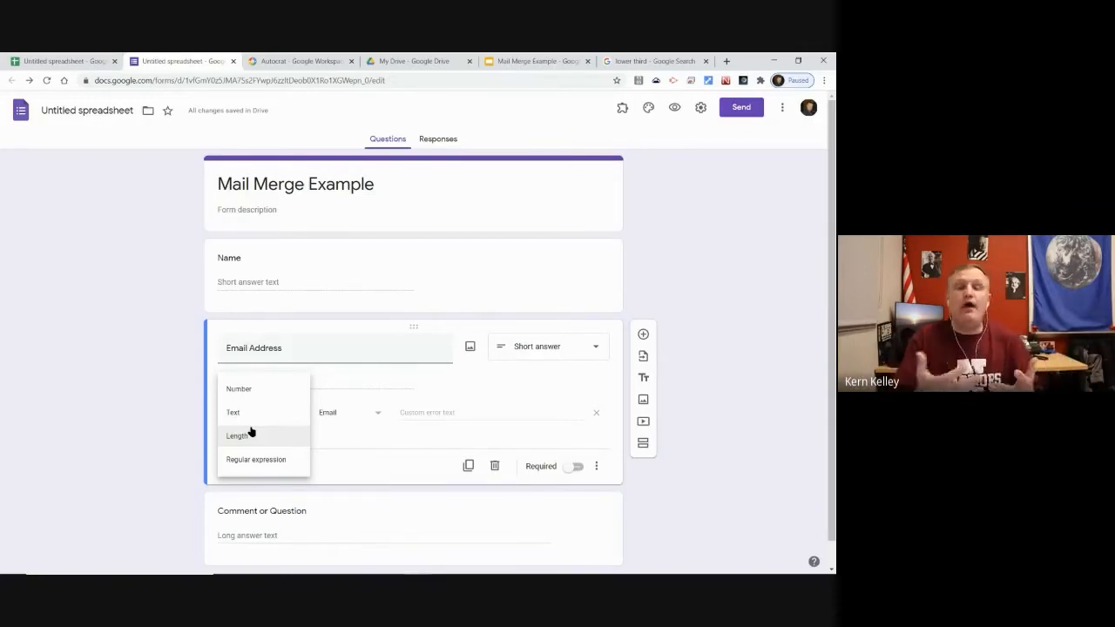
pyautogui.click(77, 364)
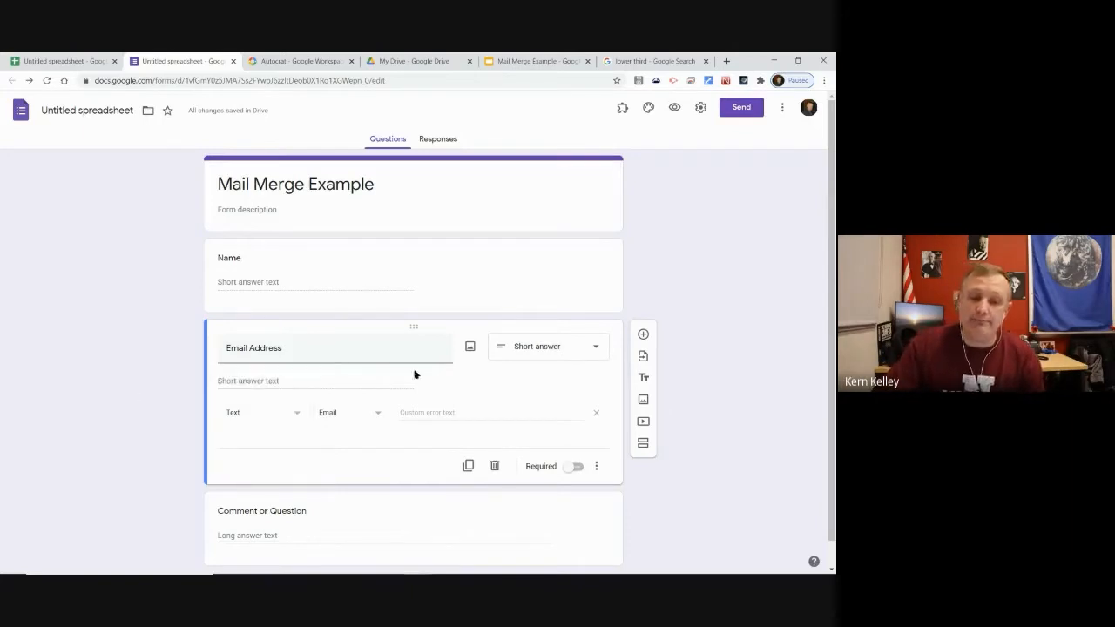
pyautogui.scroll(-1, 384, 305)
pyautogui.scroll(1, 240, 166)
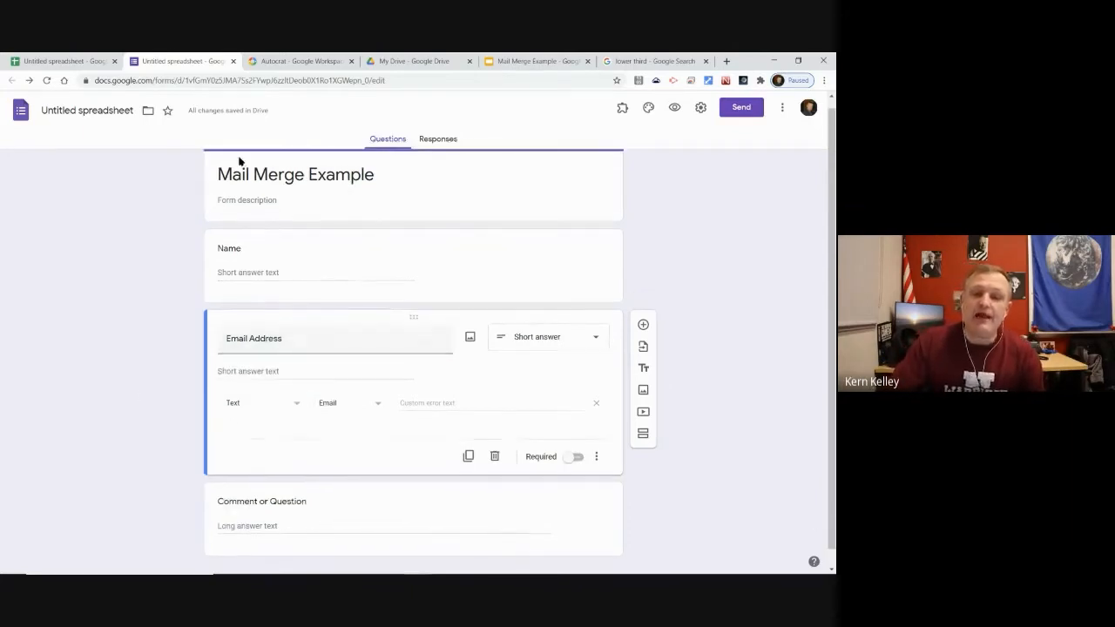
pyautogui.click(331, 282)
# Switch on the Required toggle for Name, Email Address, and Comment or Question
pyautogui.click(577, 351)
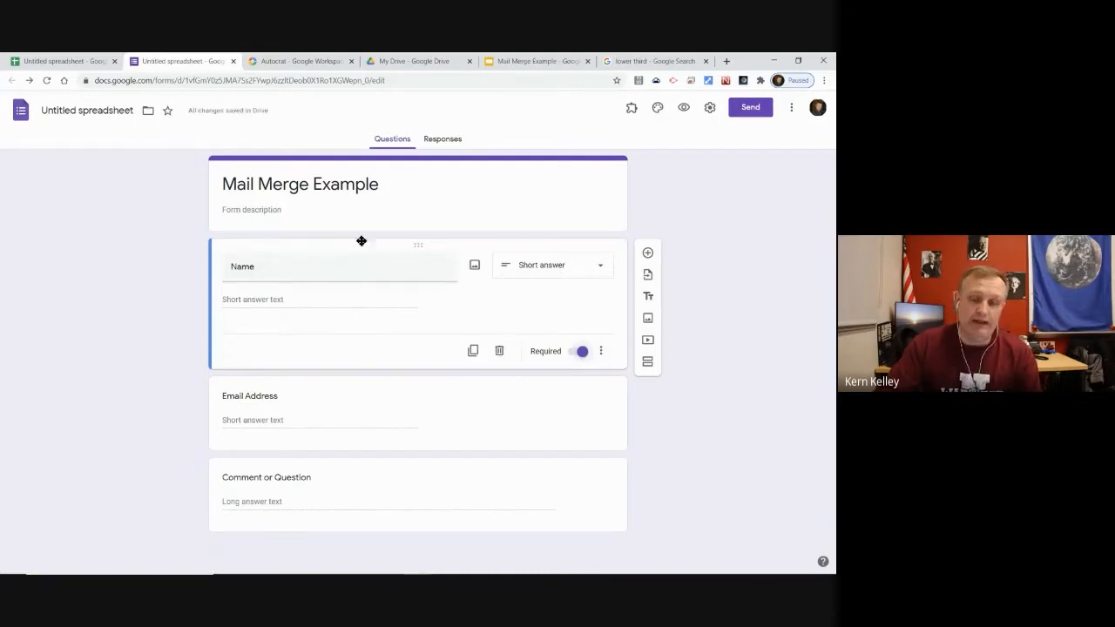
pyautogui.click(372, 418)
pyautogui.click(575, 441)
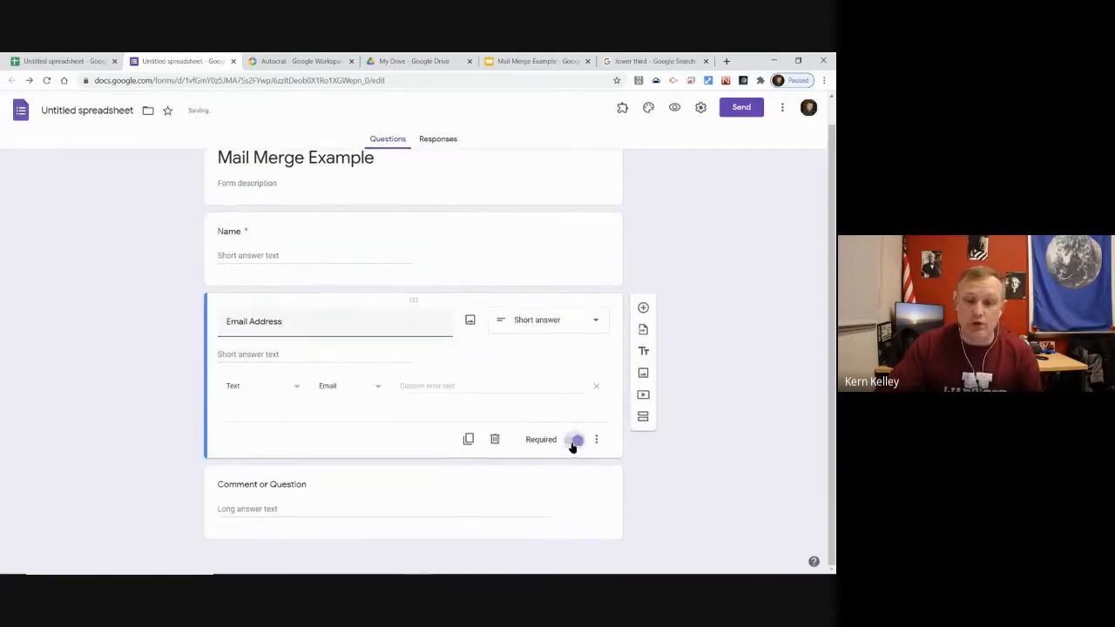
pyautogui.scroll(1, 331, 307)
pyautogui.scroll(-1, 279, 354)
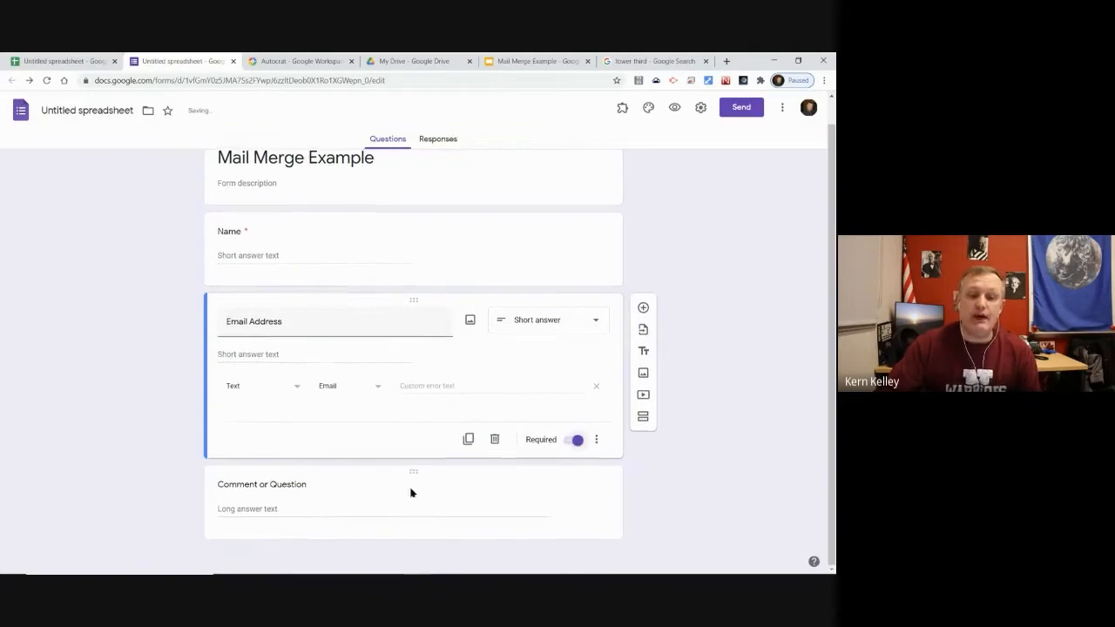
pyautogui.click(366, 503)
pyautogui.click(575, 516)
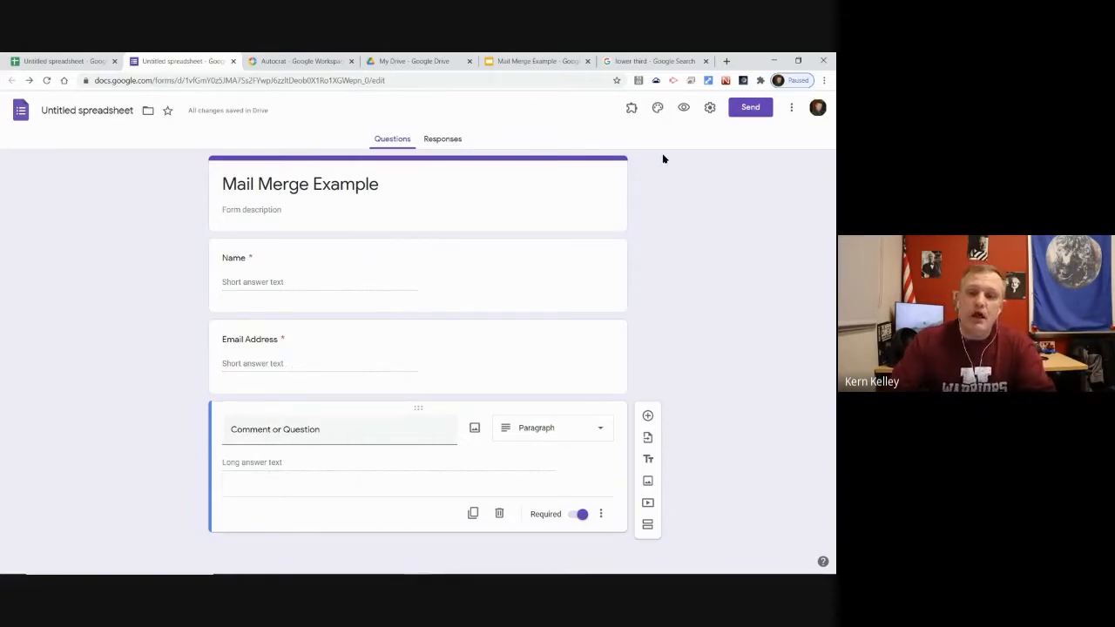
# Open the live form preview and enter the respondent's name
pyautogui.click(684, 108)
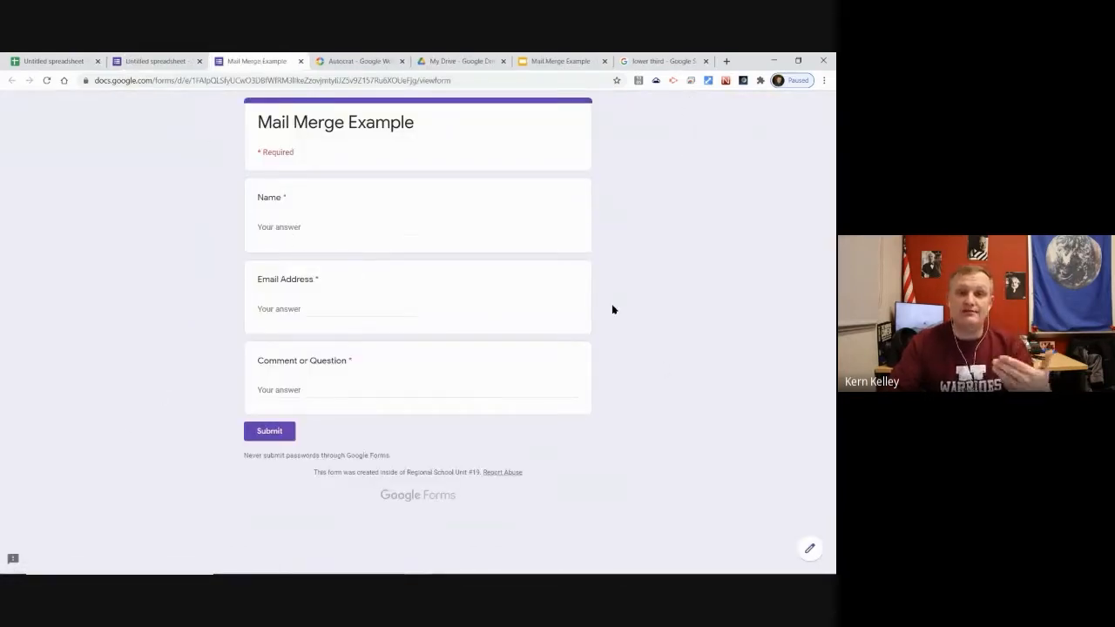
pyautogui.click(250, 80)
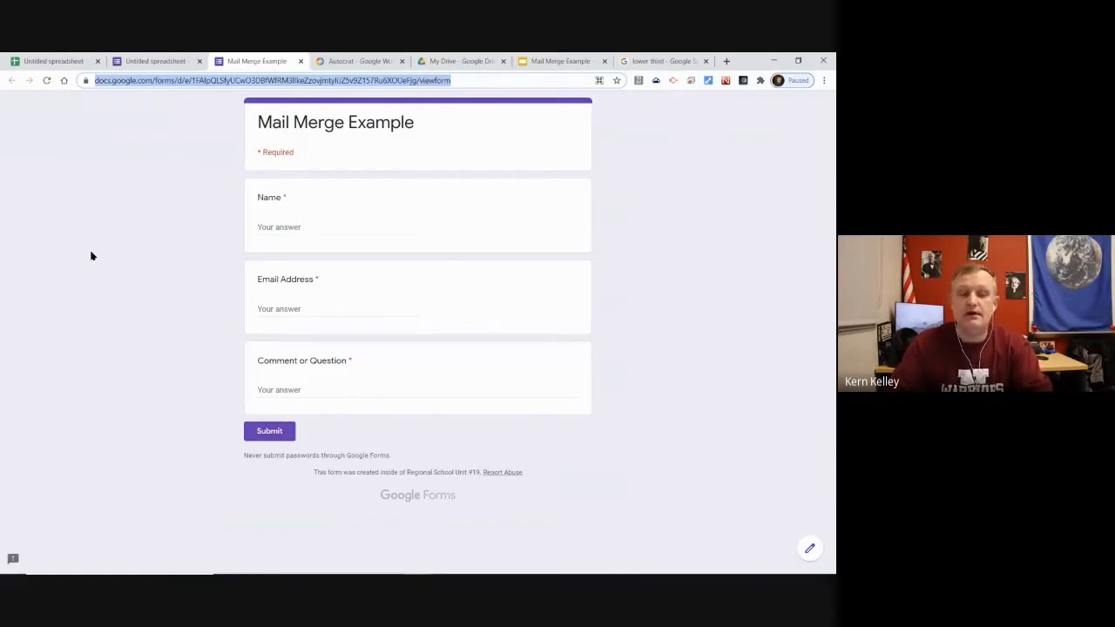
pyautogui.click(306, 224)
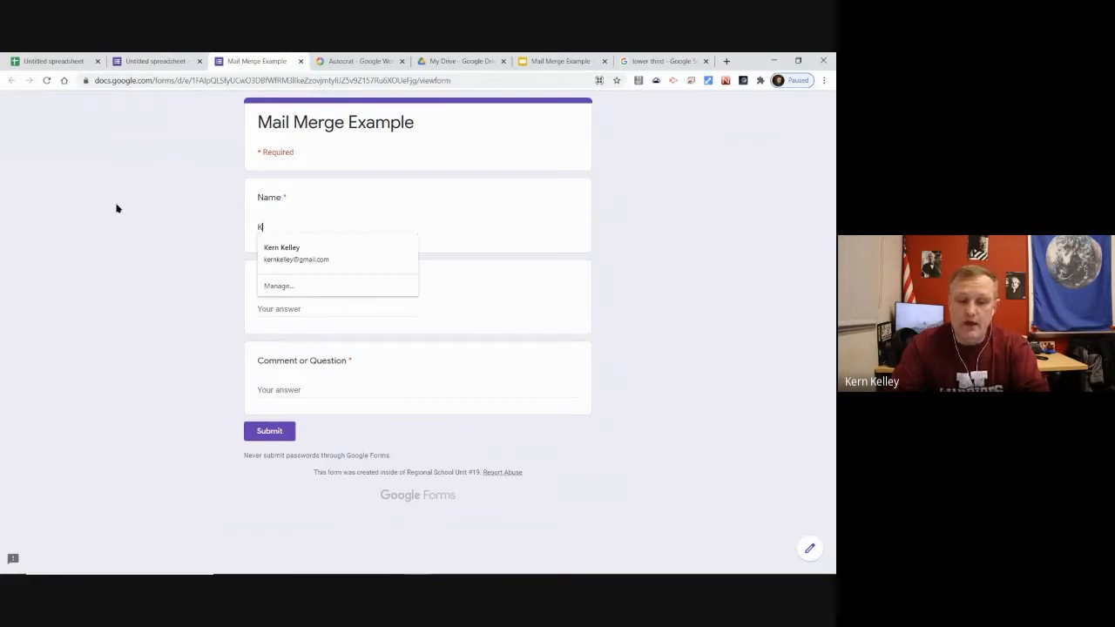
pyautogui.press('Tab')
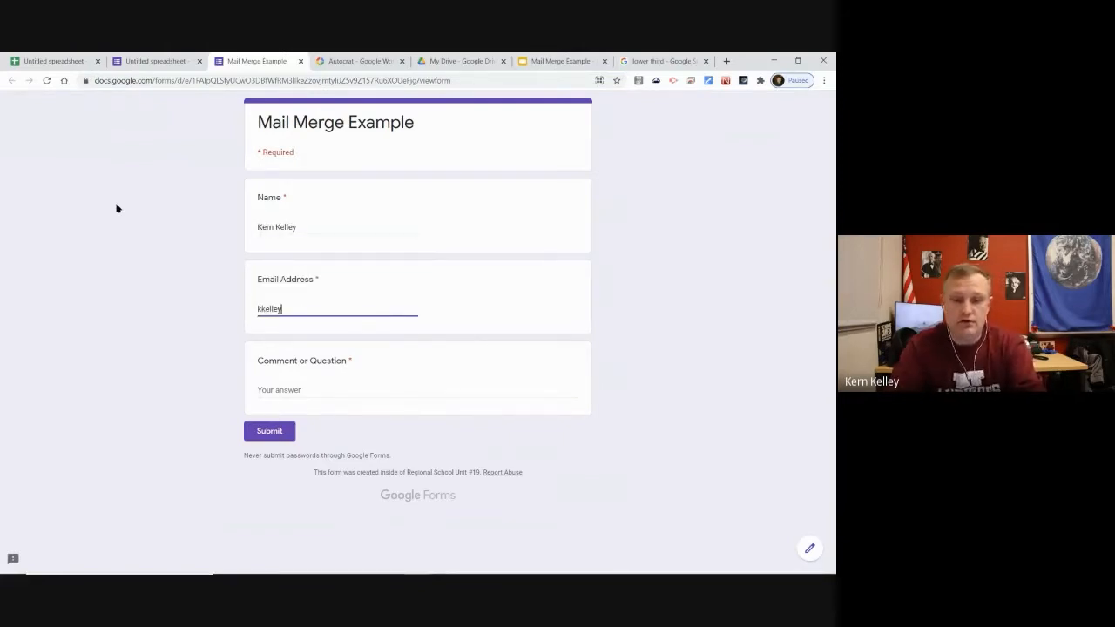
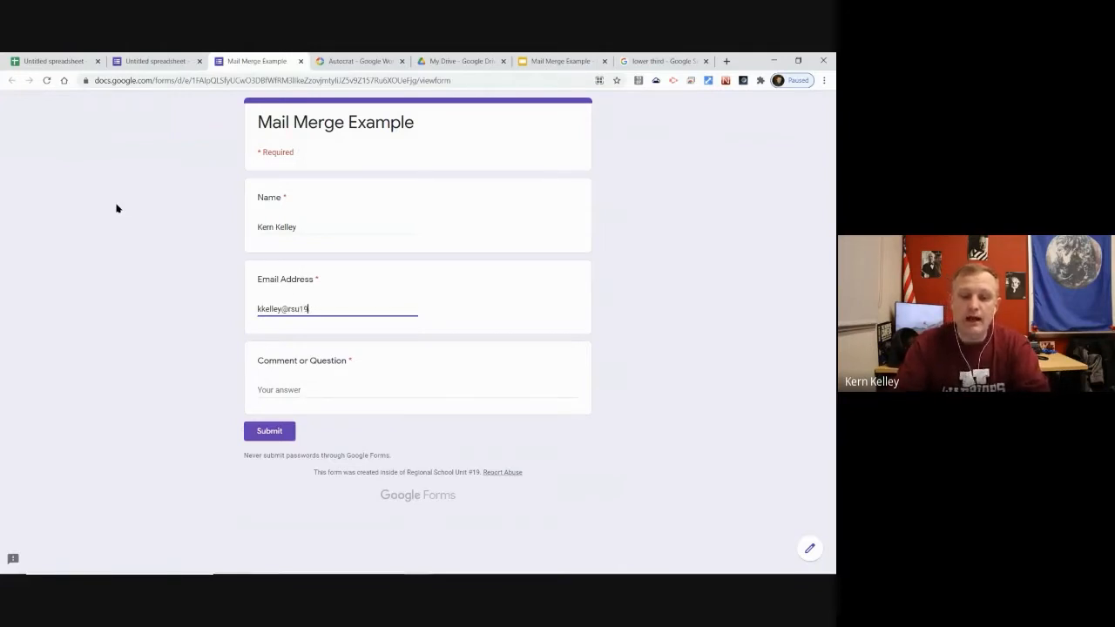
# Enter the respondent's email address, correcting it until it passes validation
pyautogui.press('Tab')
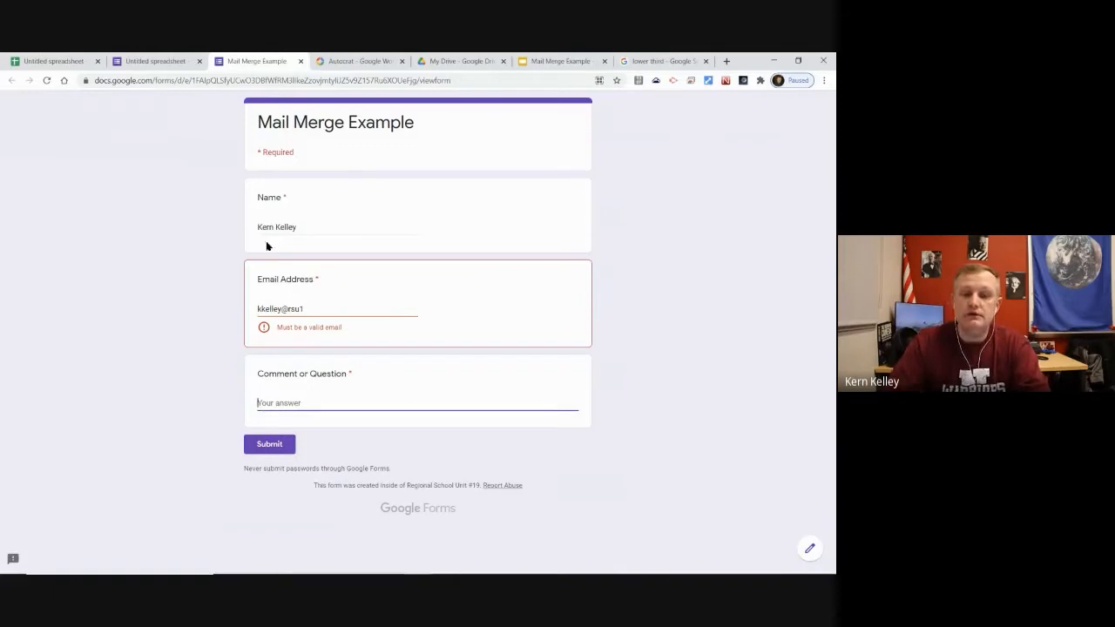
pyautogui.click(326, 308)
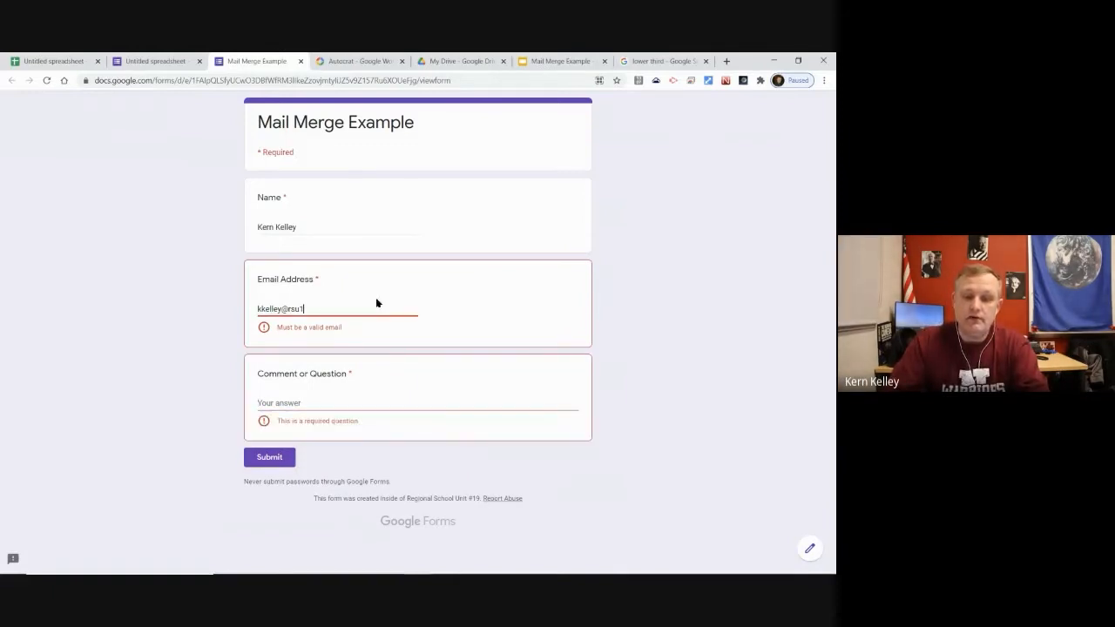
pyautogui.write('9.')
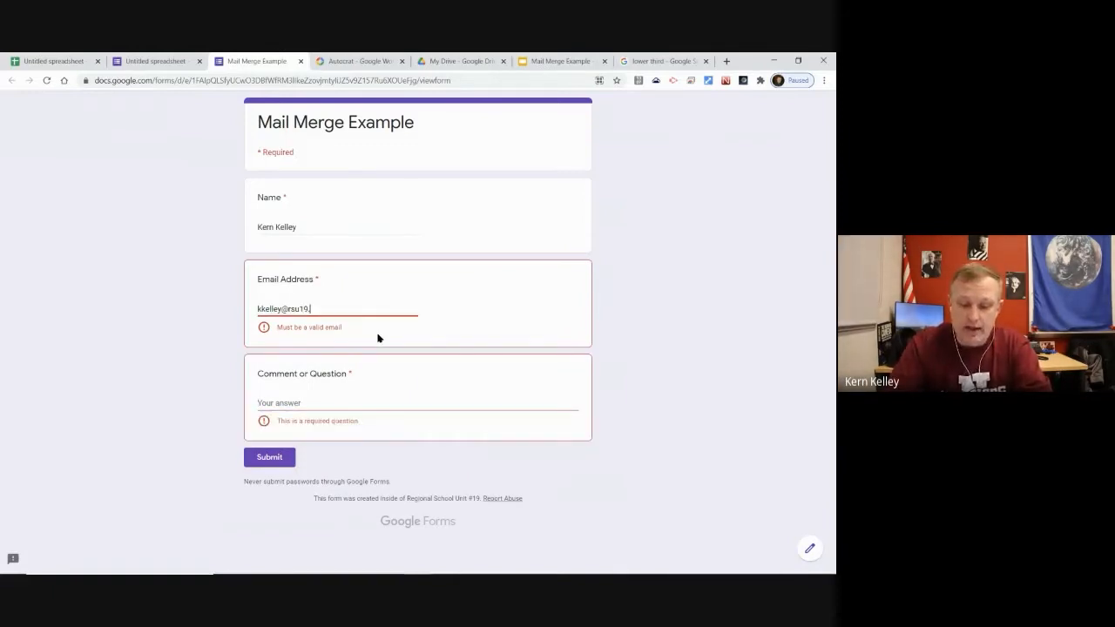
pyautogui.write('net')
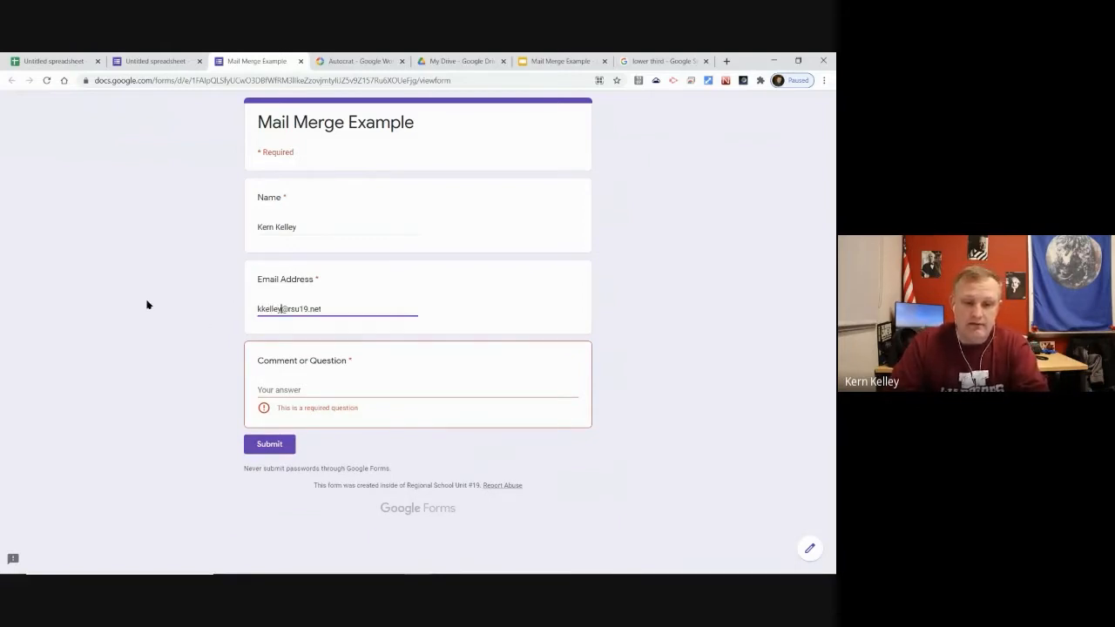
pyautogui.press('Left')
pyautogui.press('Left')
pyautogui.press('Left')
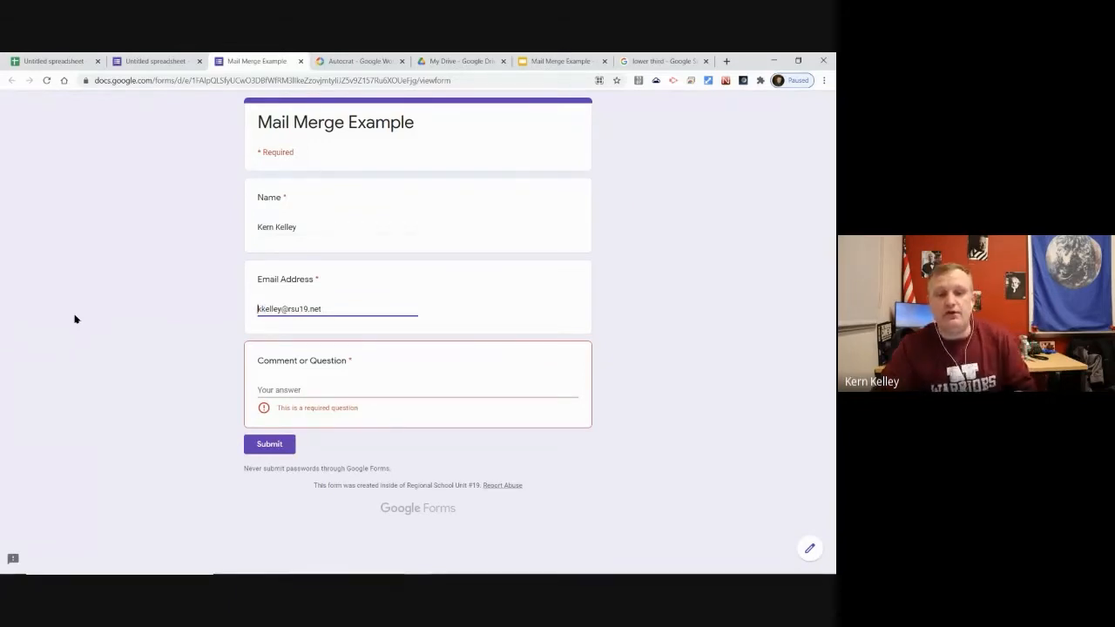
# Answer the comment with 'Hi there!', submit, start another response, and close the live form
pyautogui.click(321, 387)
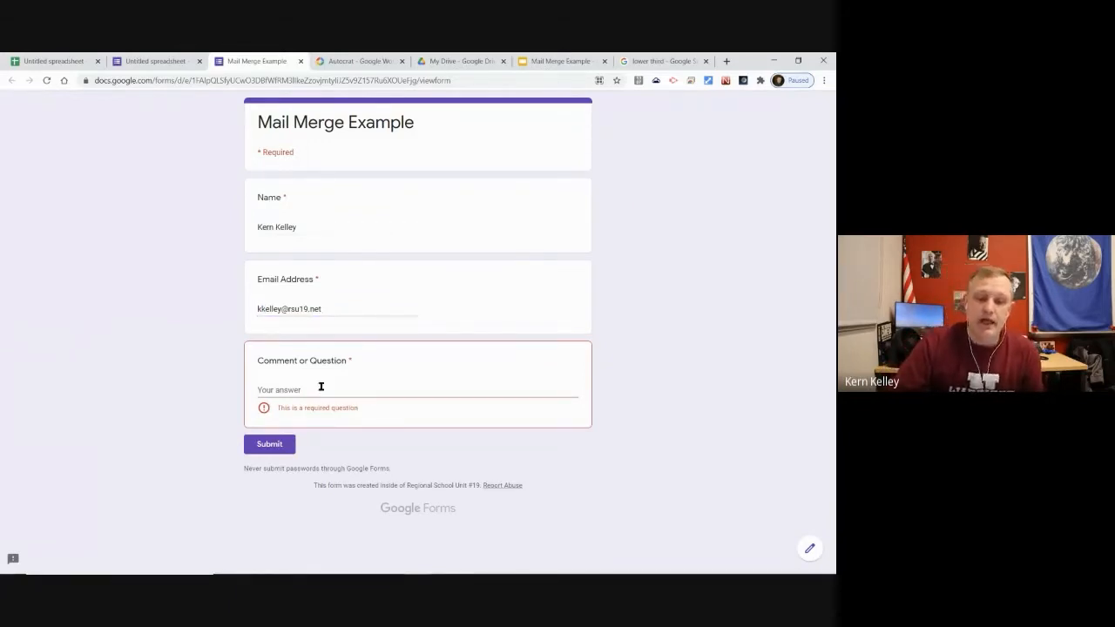
pyautogui.write('Hi there')
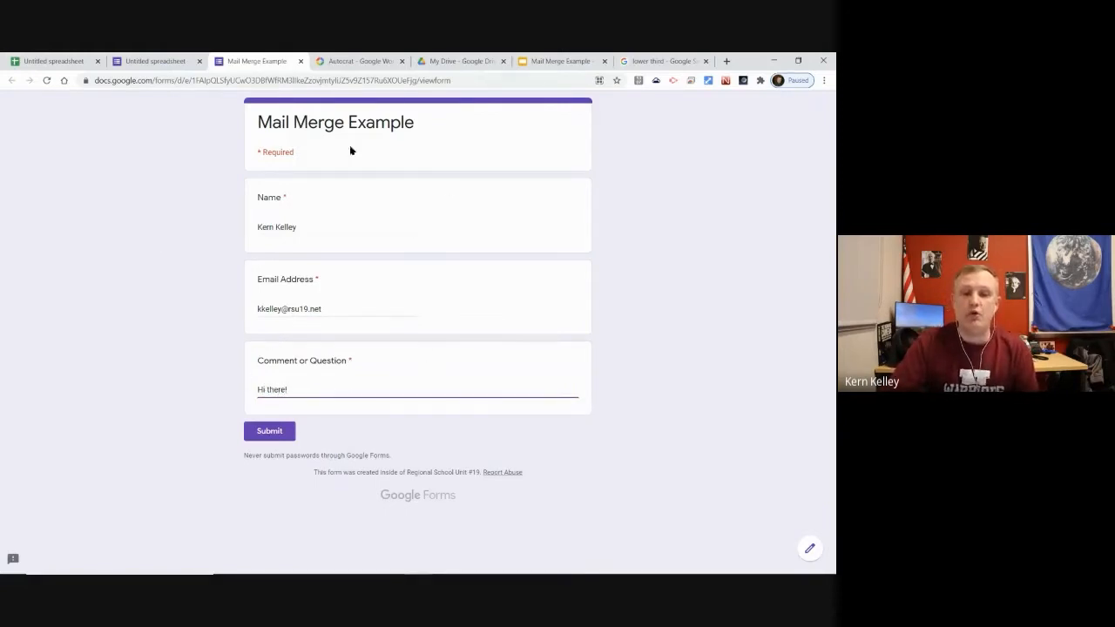
pyautogui.write('!')
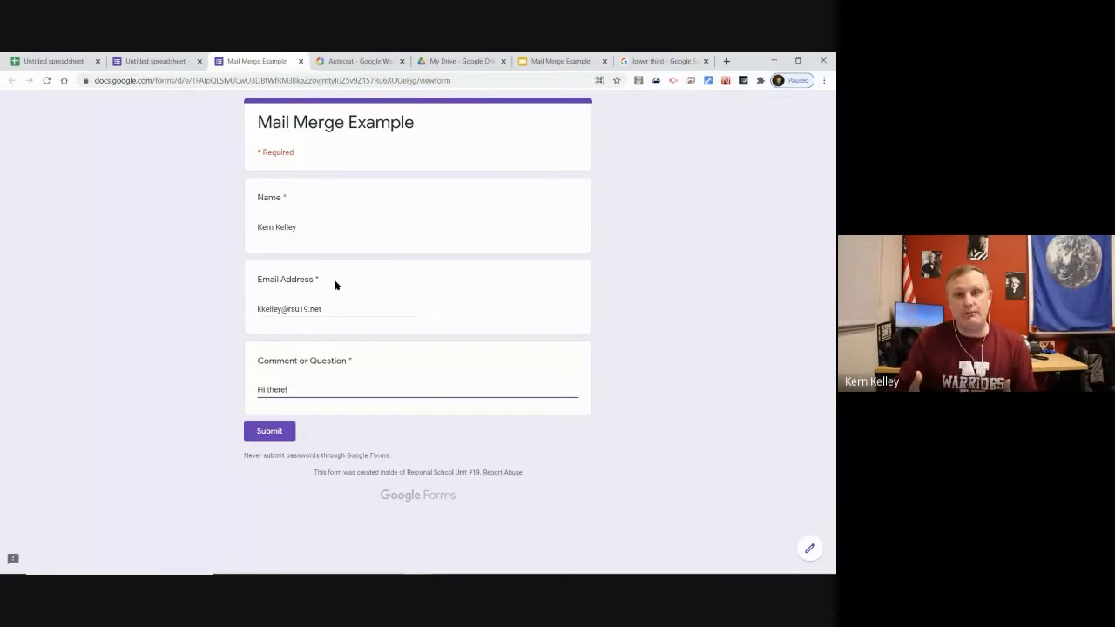
pyautogui.click(269, 431)
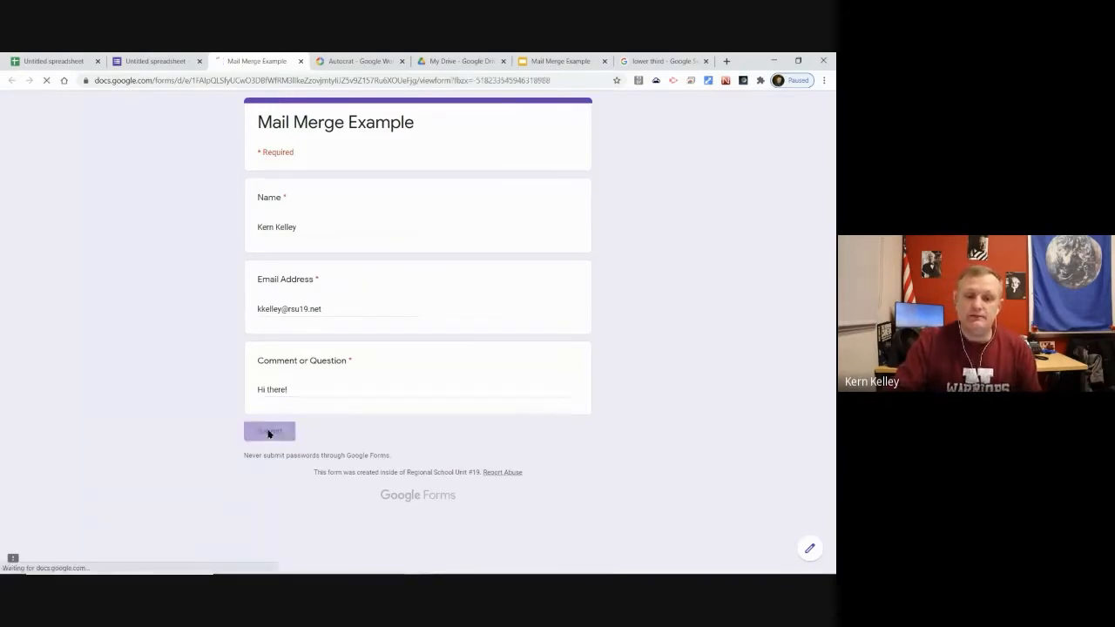
pyautogui.click(313, 178)
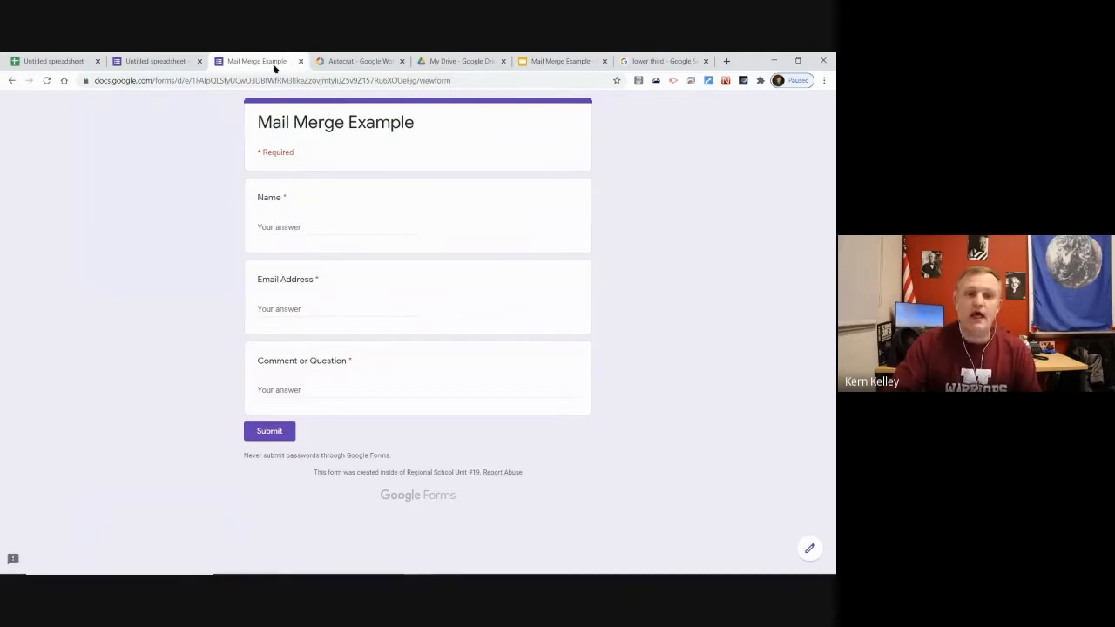
pyautogui.click(300, 61)
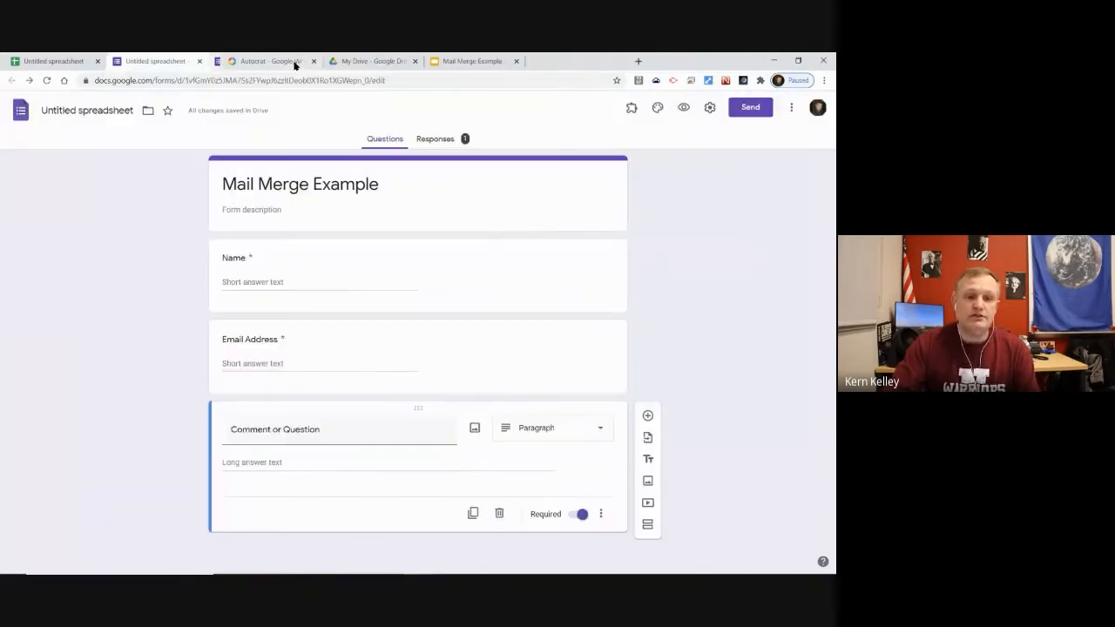
# In the linked spreadsheet, open Form Responses 1 and drag its tab next to Sheet1
pyautogui.click(59, 59)
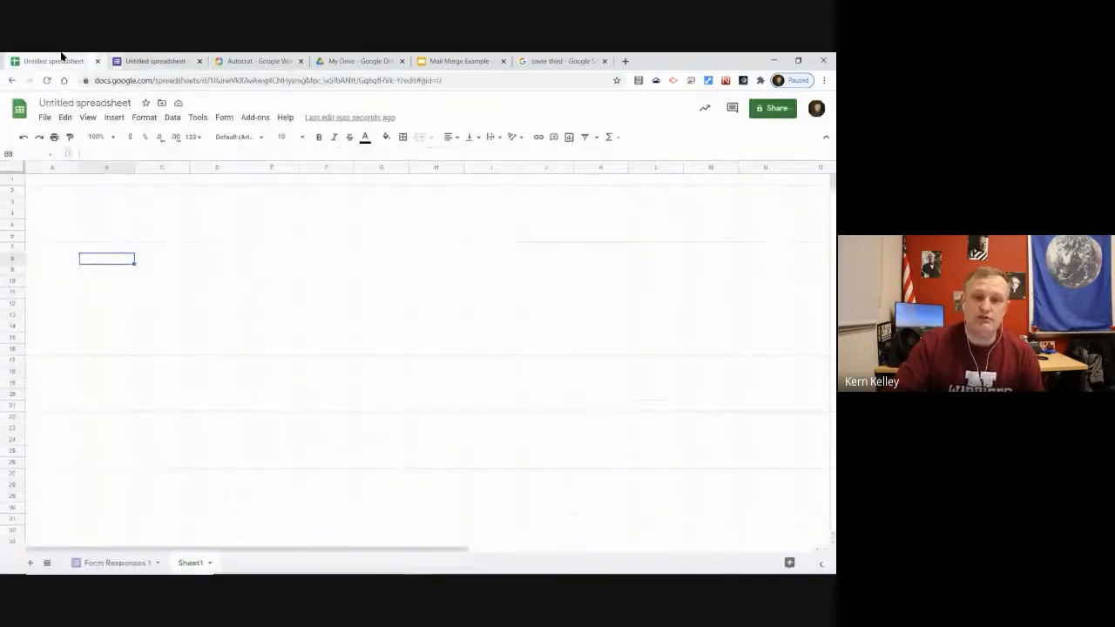
pyautogui.click(326, 371)
pyautogui.click(240, 250)
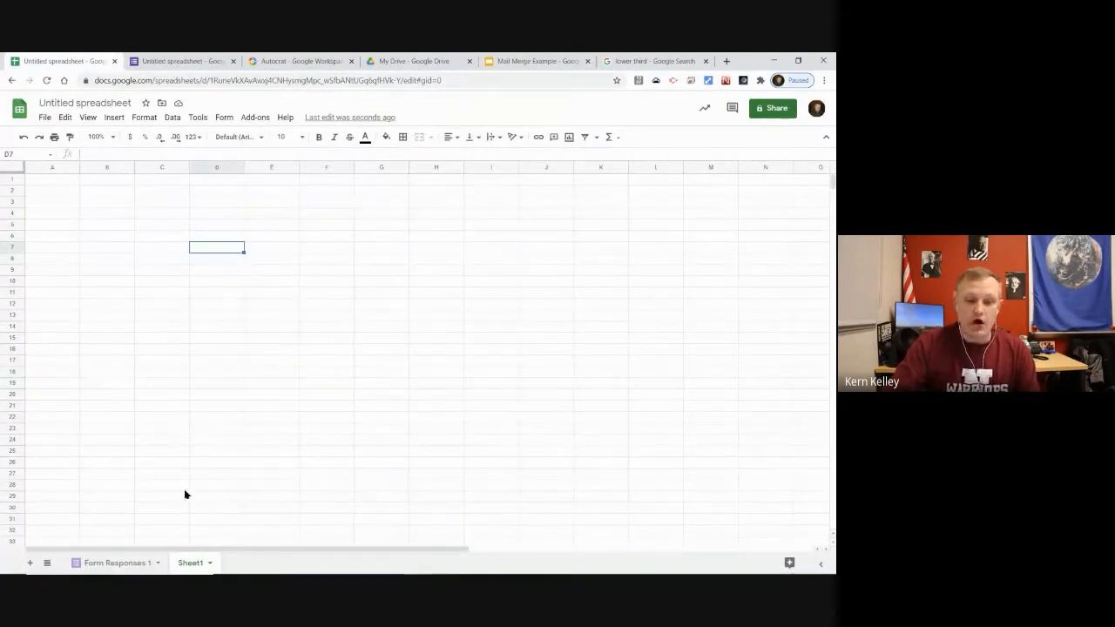
pyautogui.click(105, 562)
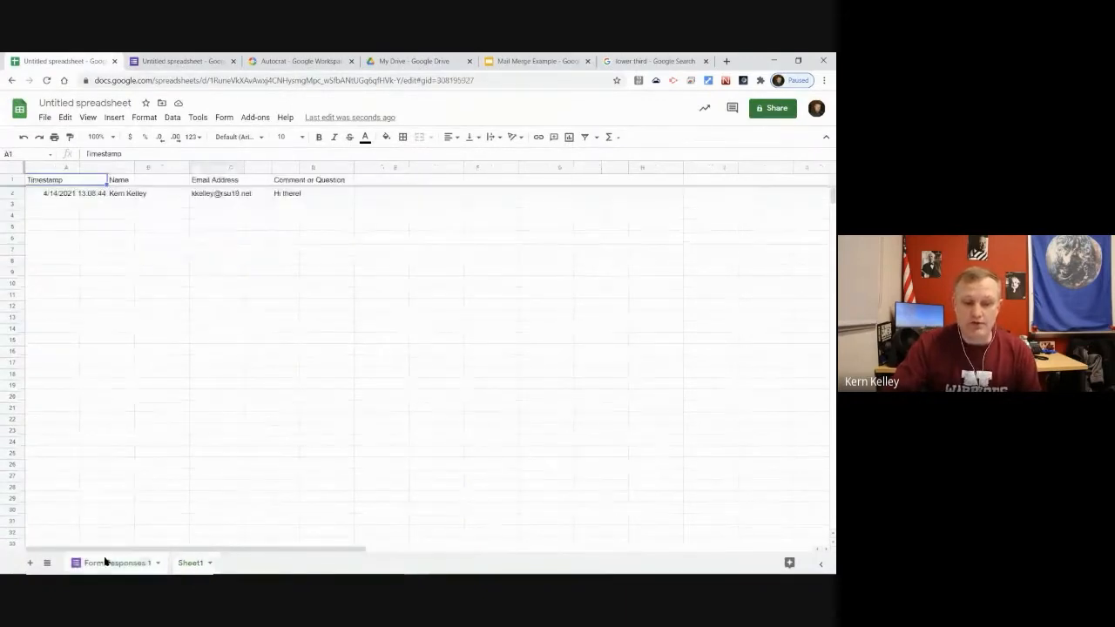
pyautogui.moveTo(123, 561); pyautogui.dragTo(189, 565)
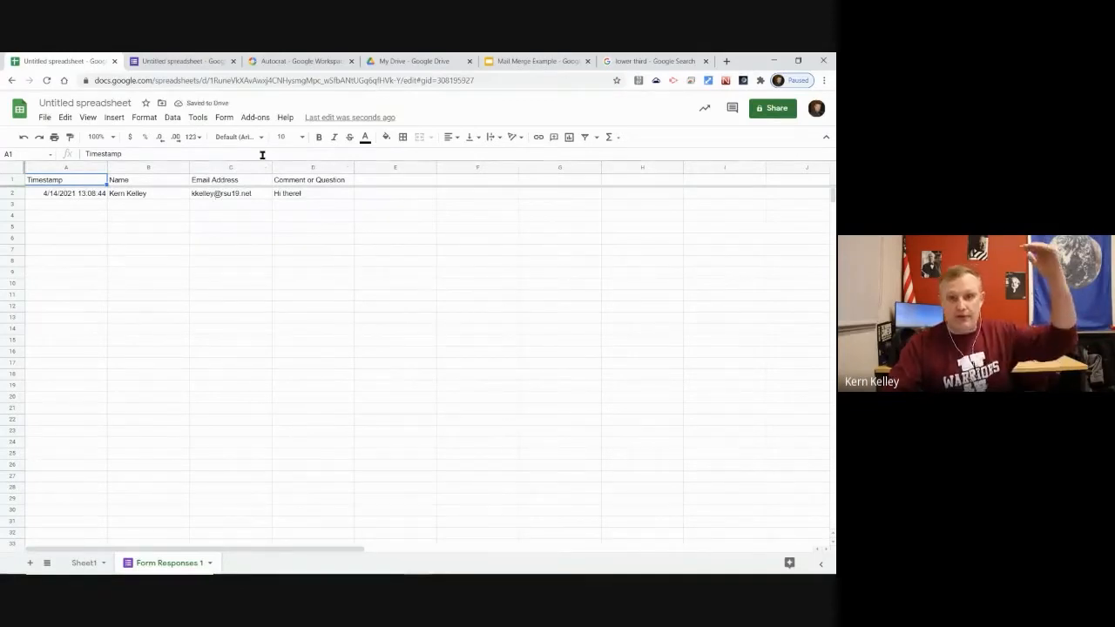
pyautogui.click(333, 220)
pyautogui.click(395, 277)
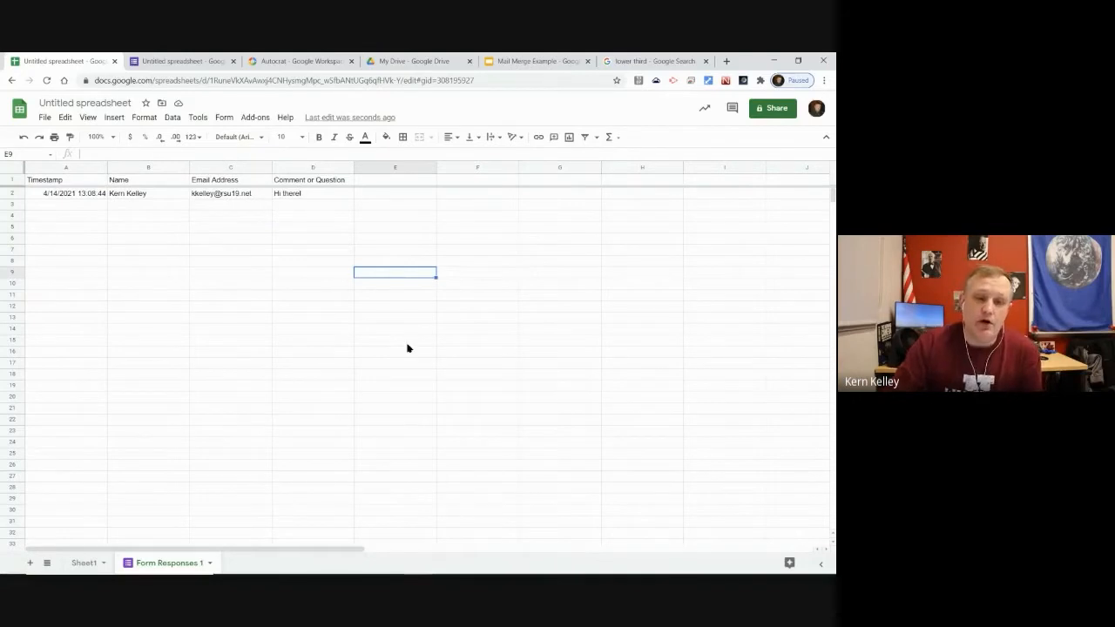
pyautogui.click(256, 117)
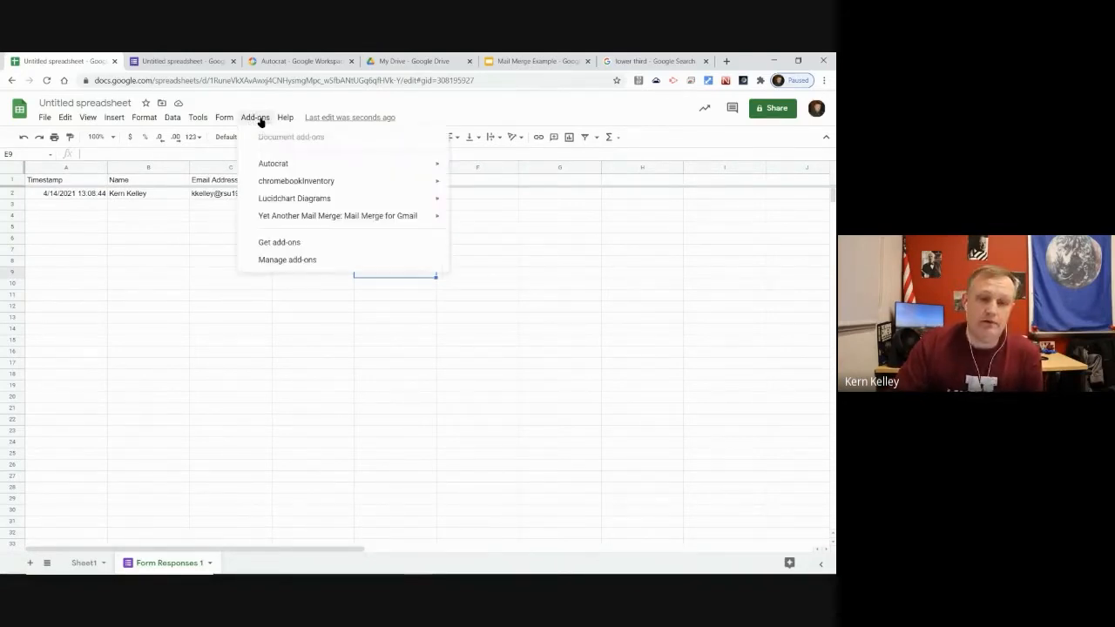
# Search the Google Workspace Marketplace for 'autocrat' from the spreadsheet's Get add-ons
pyautogui.click(296, 243)
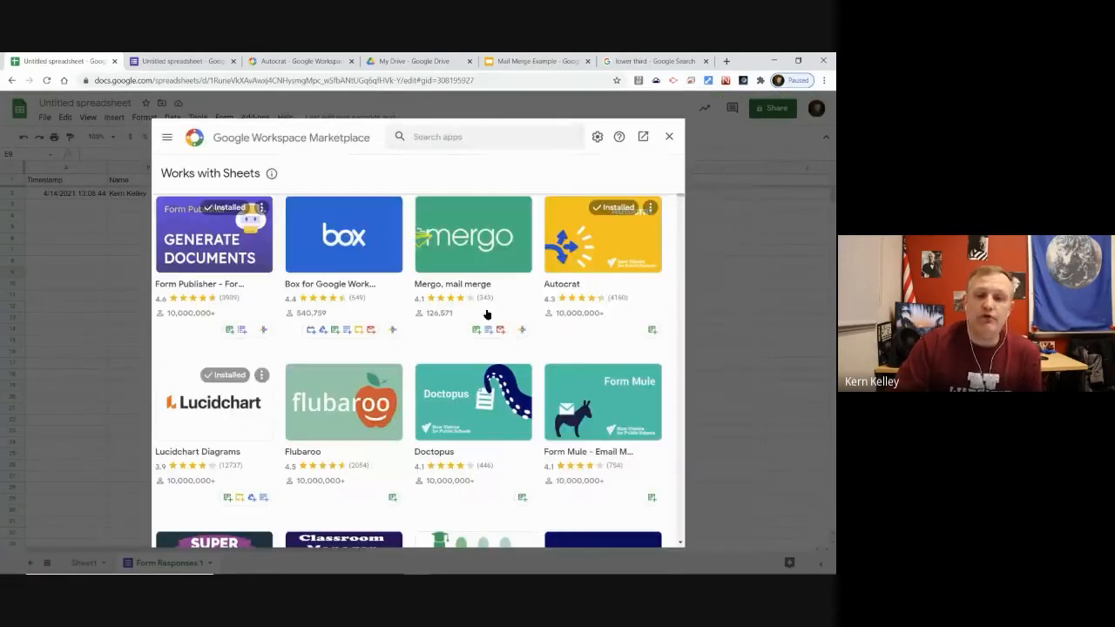
pyautogui.click(457, 137)
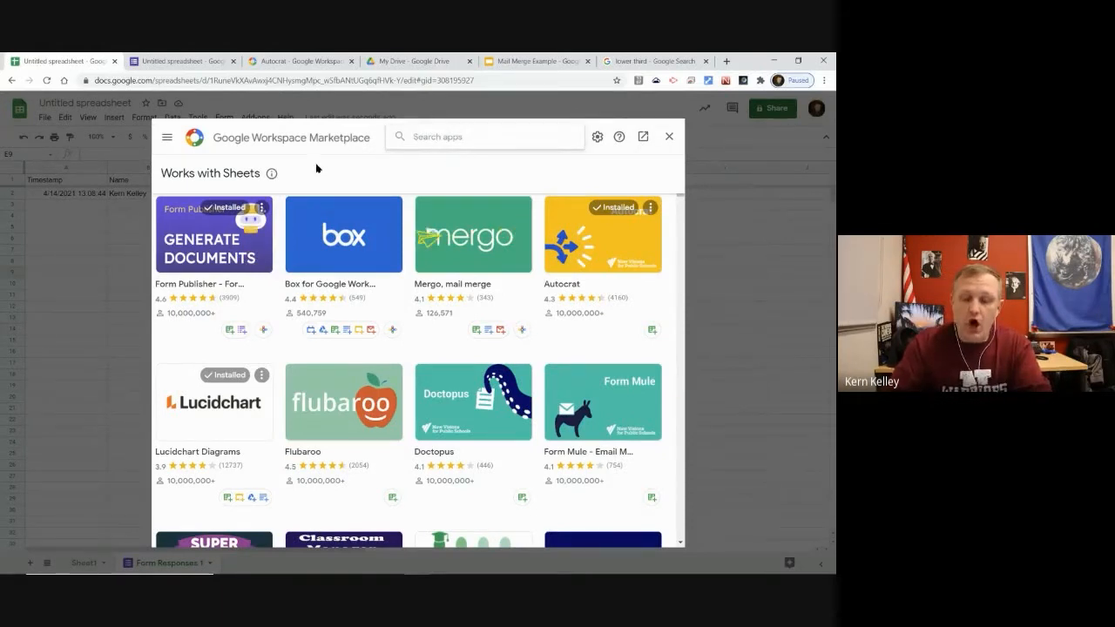
pyautogui.write('autocrat')
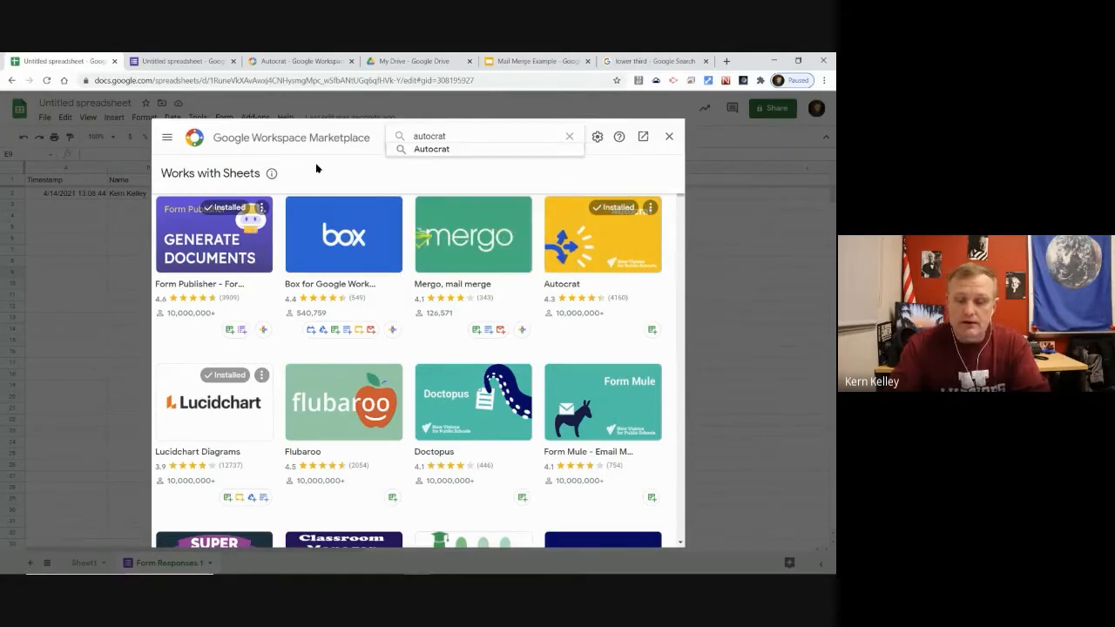
pyautogui.press('Return')
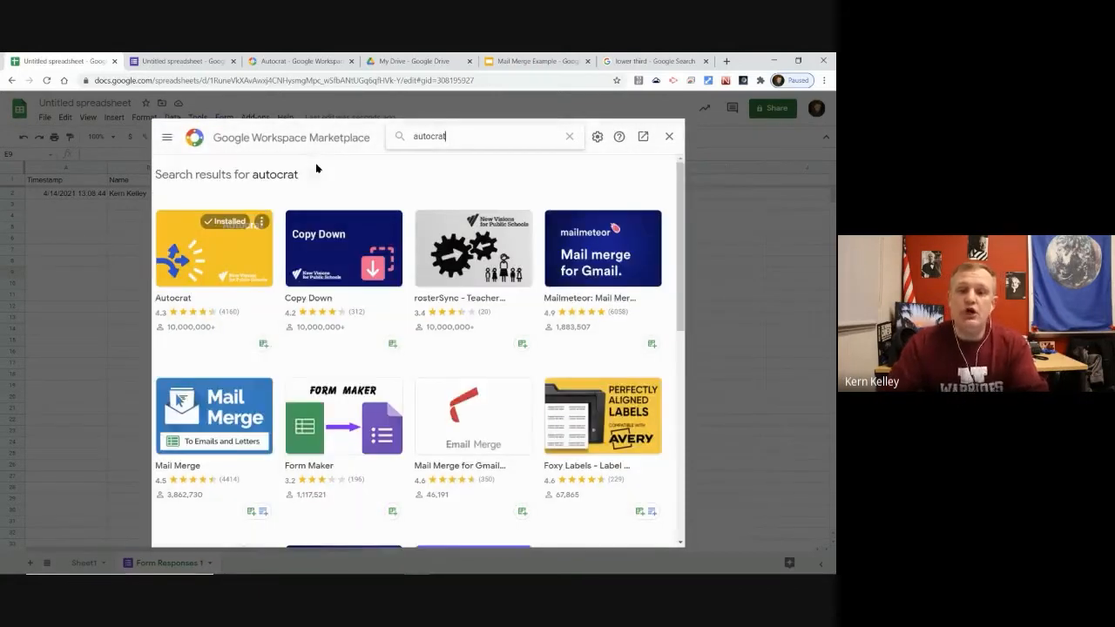
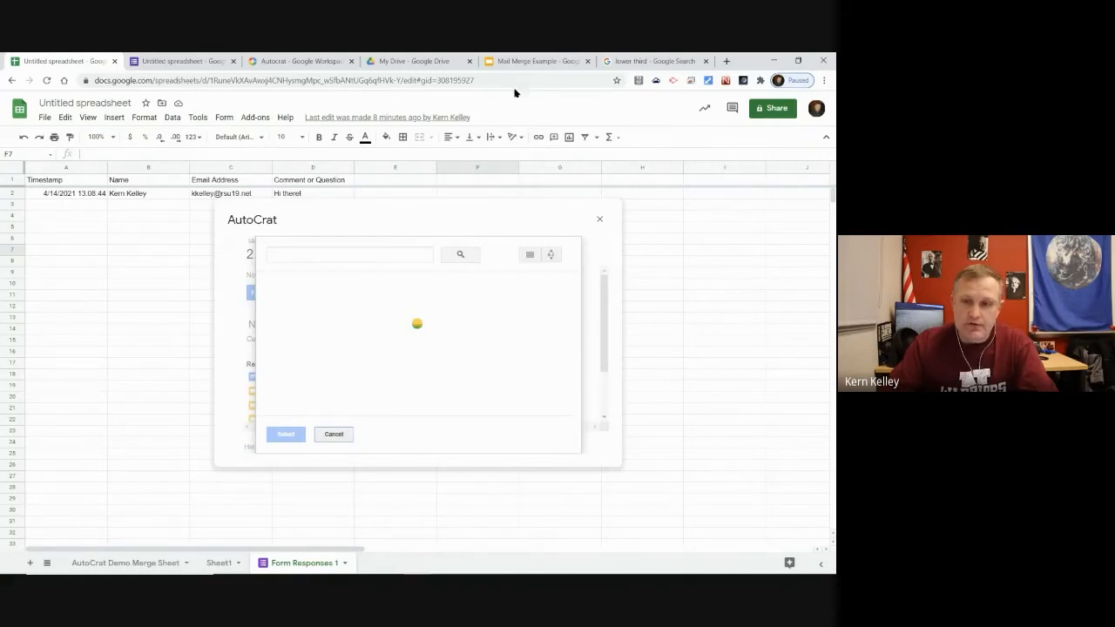
# Choose Mail Merge Example as the template, allow Drive access, and load its tags
pyautogui.click(420, 349)
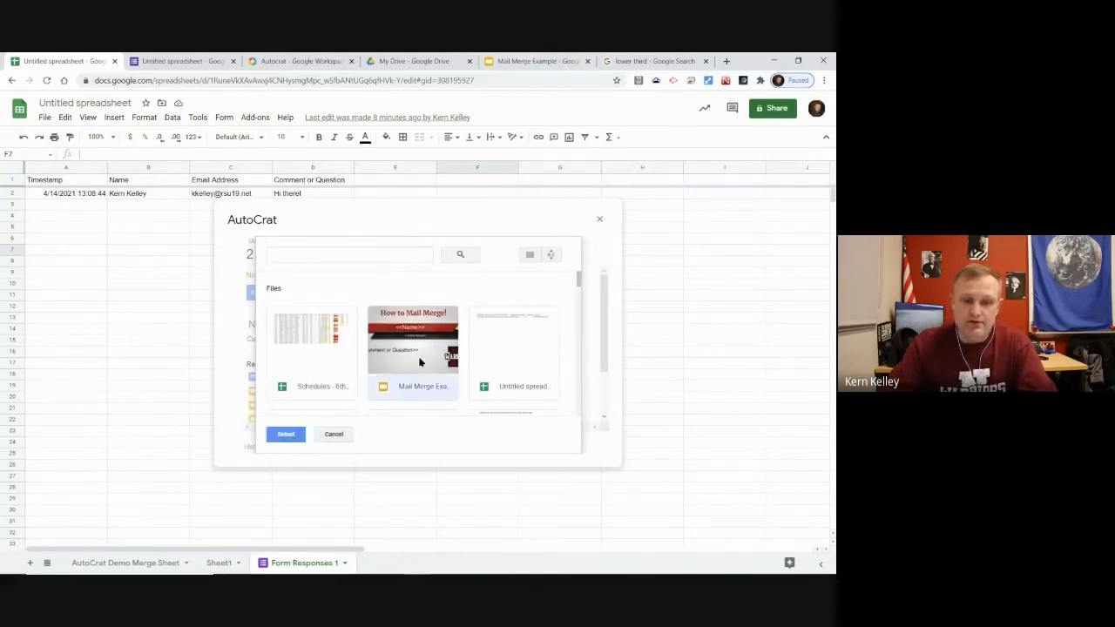
pyautogui.click(326, 253)
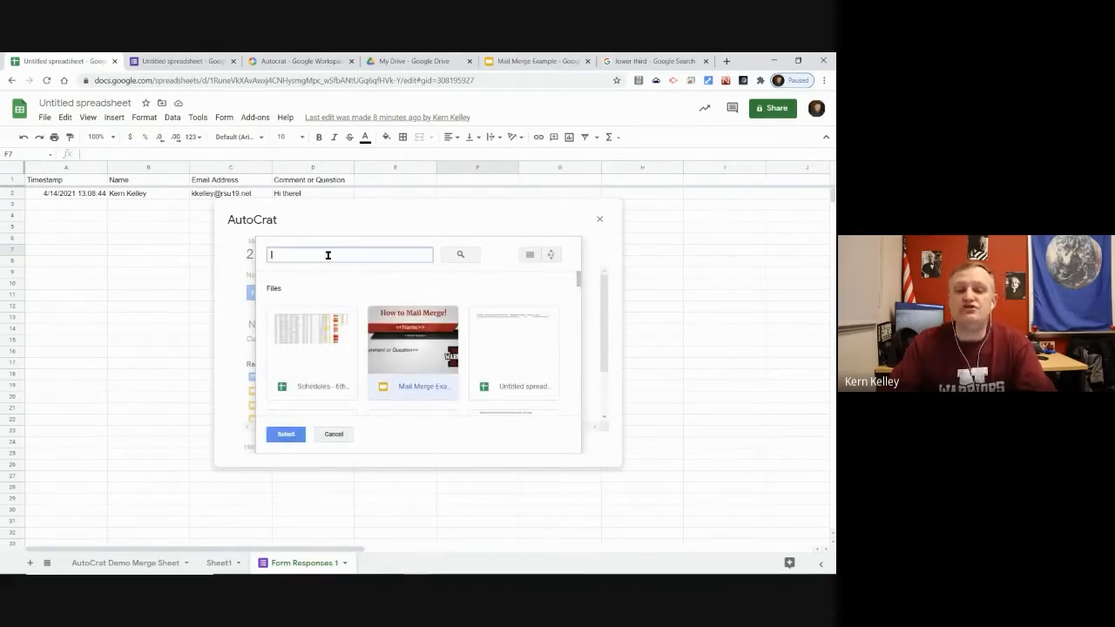
pyautogui.click(286, 436)
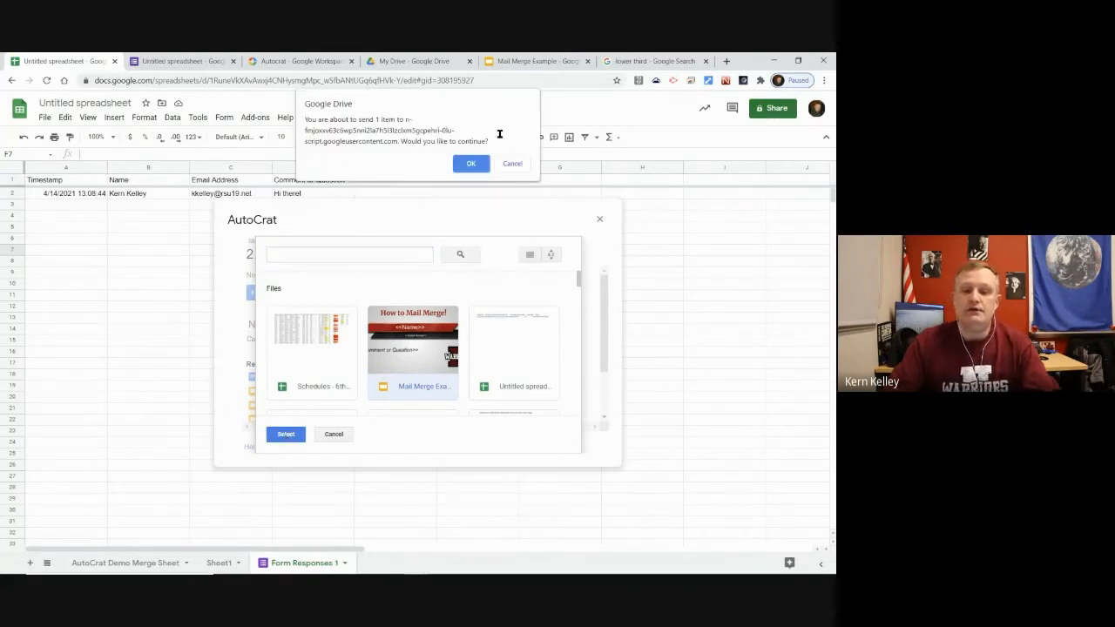
pyautogui.click(469, 164)
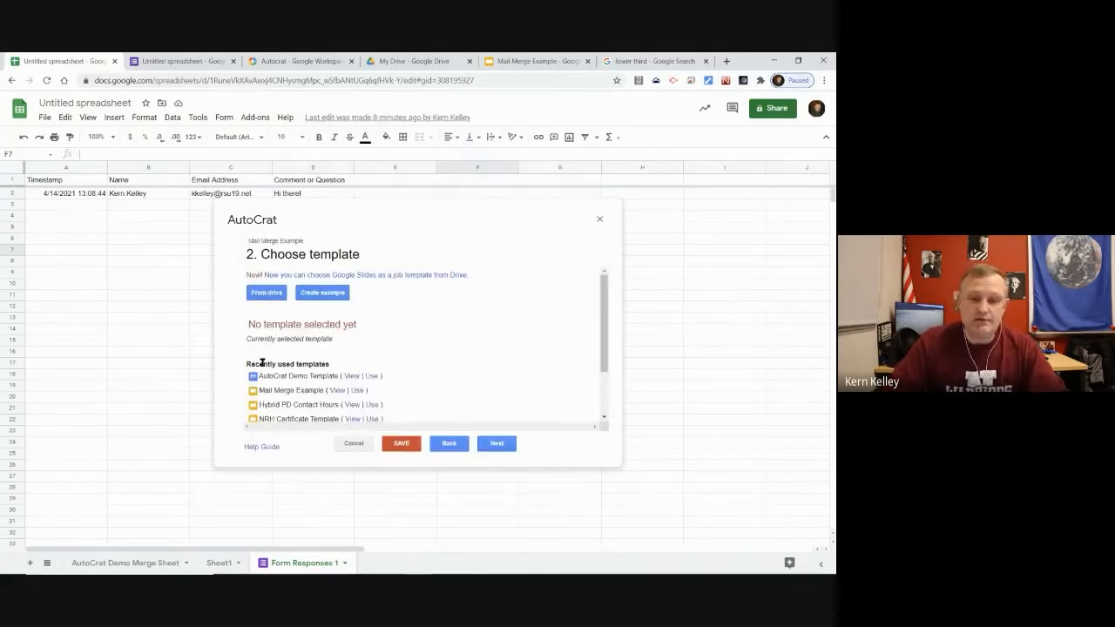
pyautogui.click(497, 441)
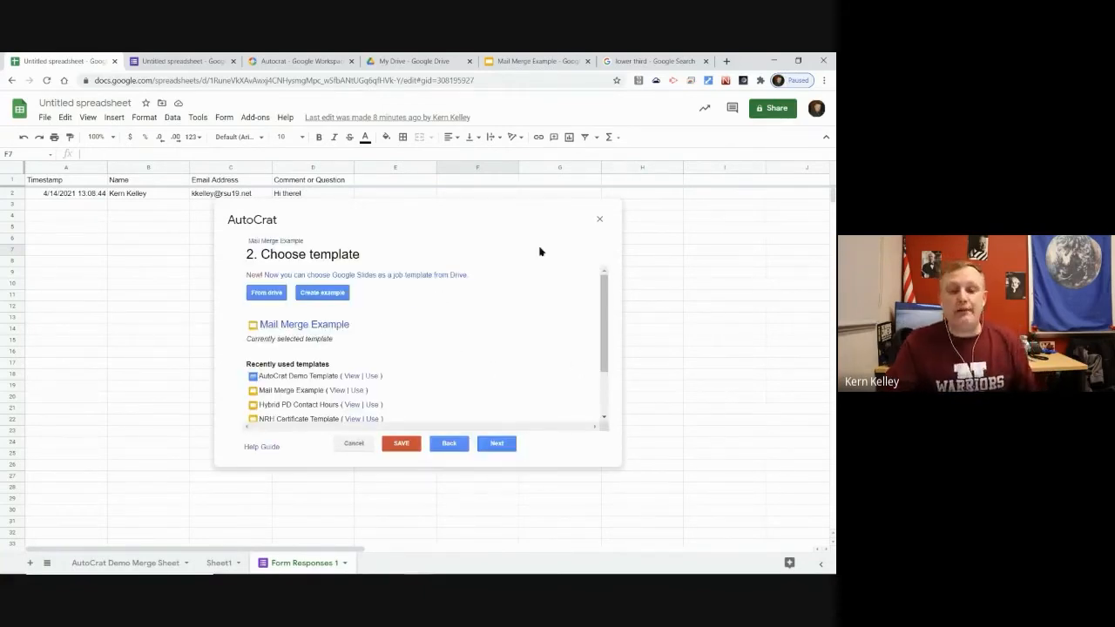
pyautogui.click(501, 444)
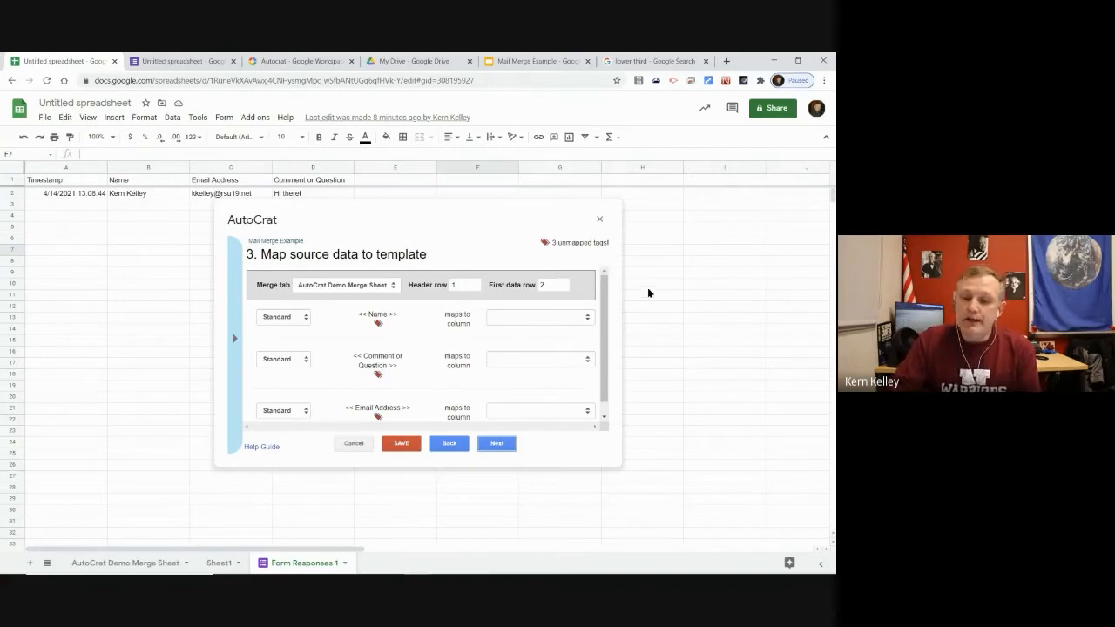
# Set the merge source sheet to Form Responses 1
pyautogui.hotkey('ctrl', '+')
pyautogui.hotkey('ctrl', '+')
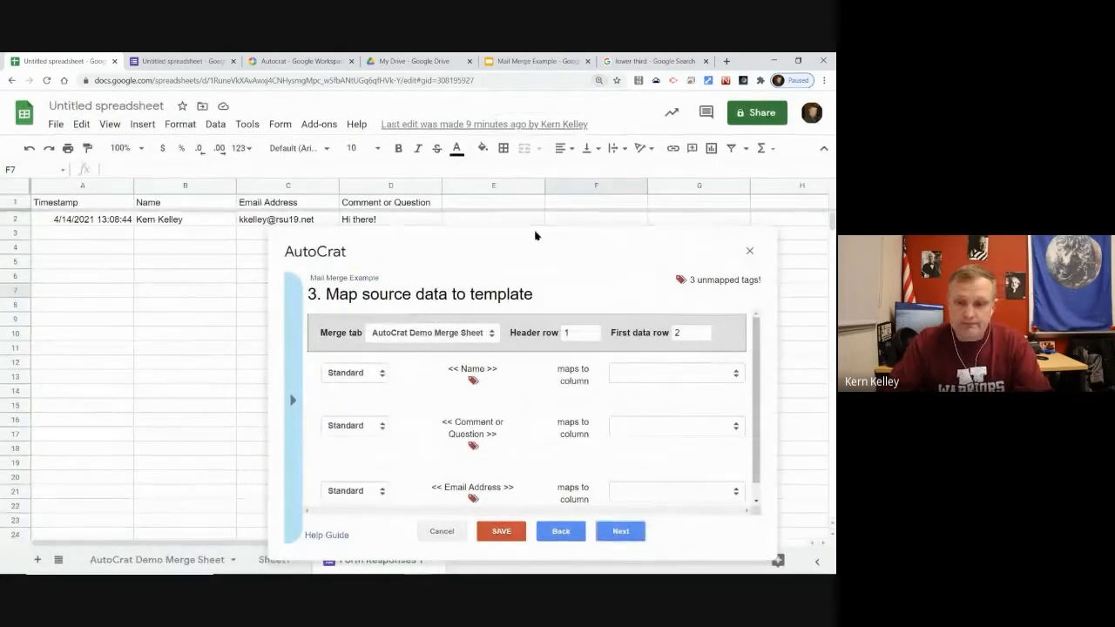
pyautogui.scroll(-1, 444, 468)
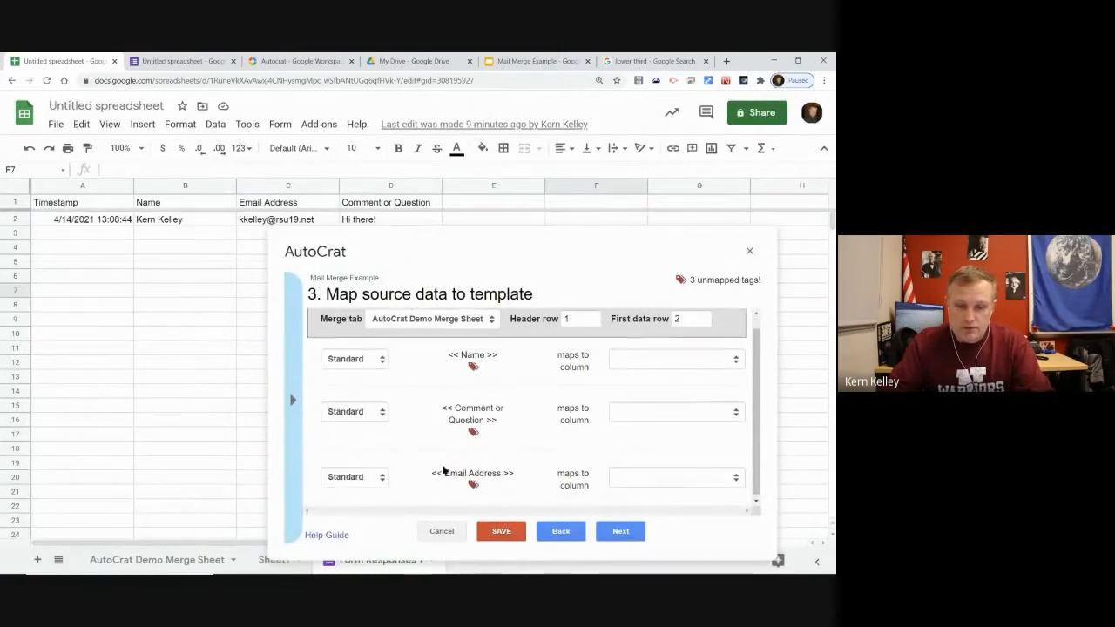
pyautogui.scroll(1, 453, 333)
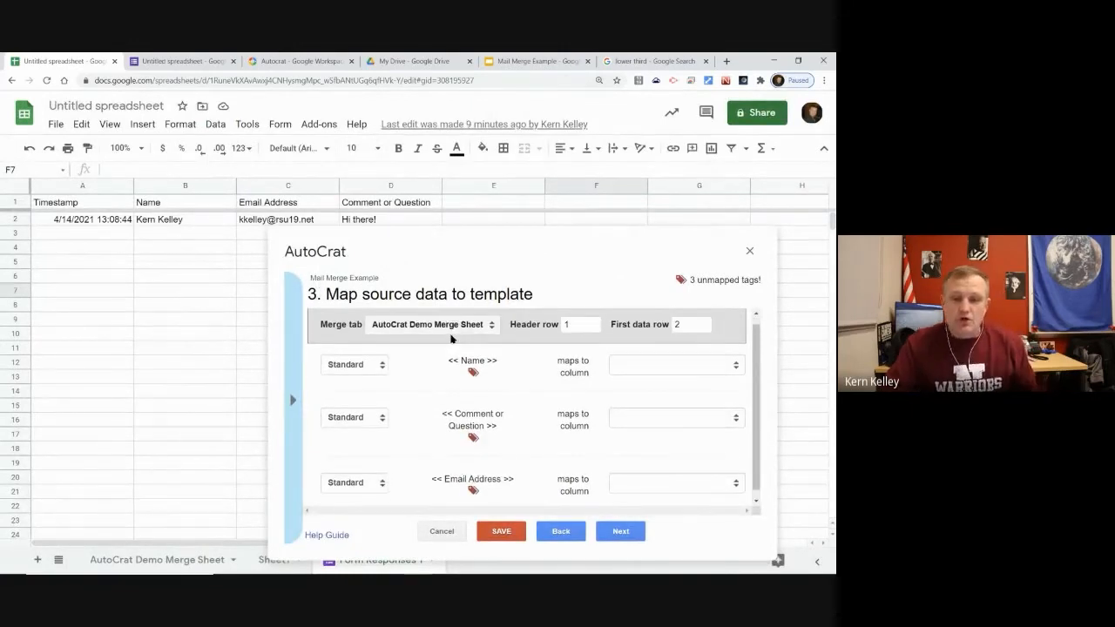
pyautogui.click(448, 335)
pyautogui.click(404, 369)
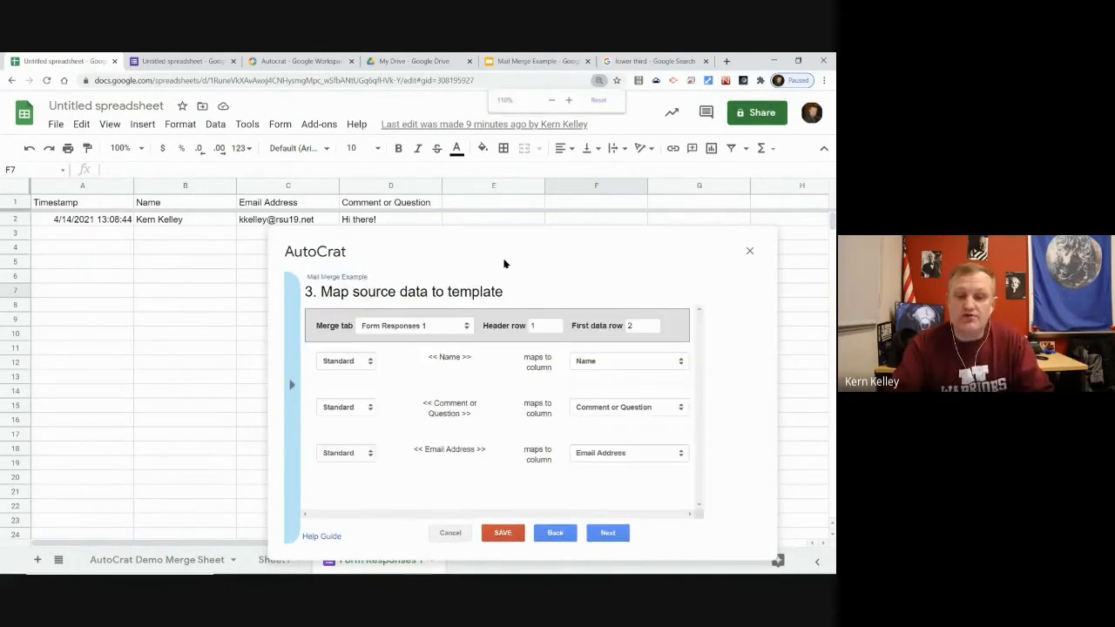
pyautogui.hotkey('ctrl', '-')
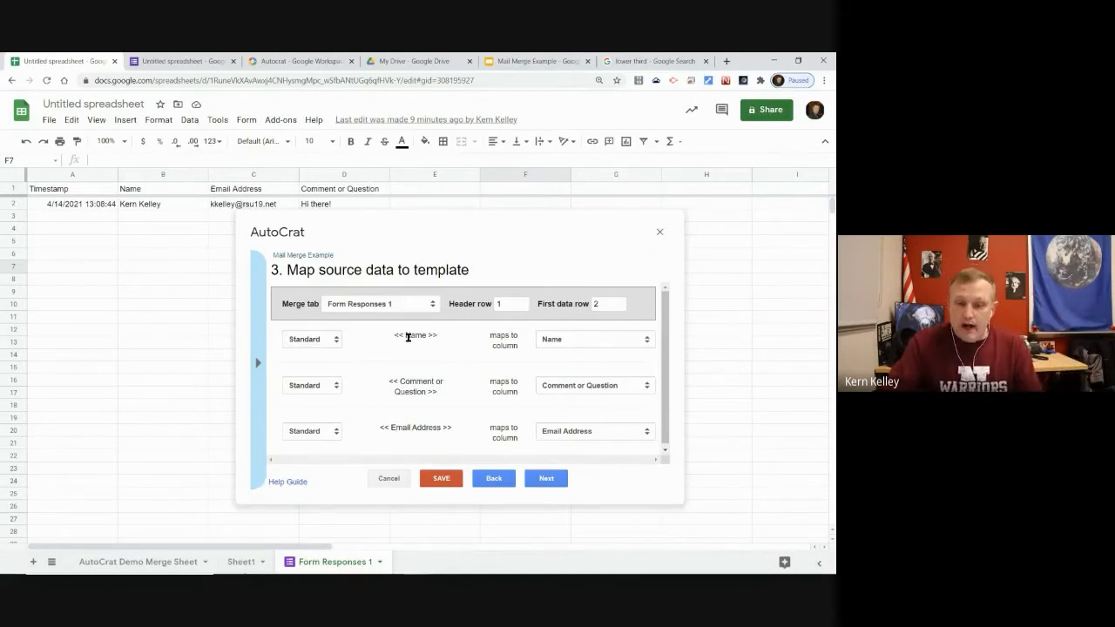
# Confirm the << Name >> tag maps to the Name column as Standard type
pyautogui.moveTo(395, 337); pyautogui.dragTo(444, 338)
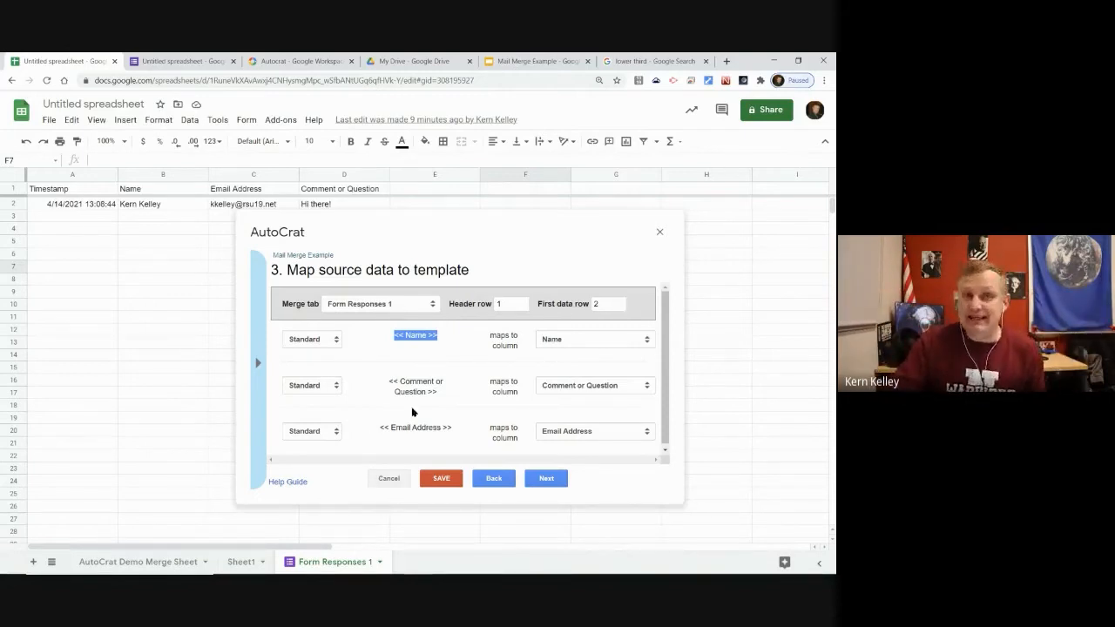
pyautogui.click(599, 339)
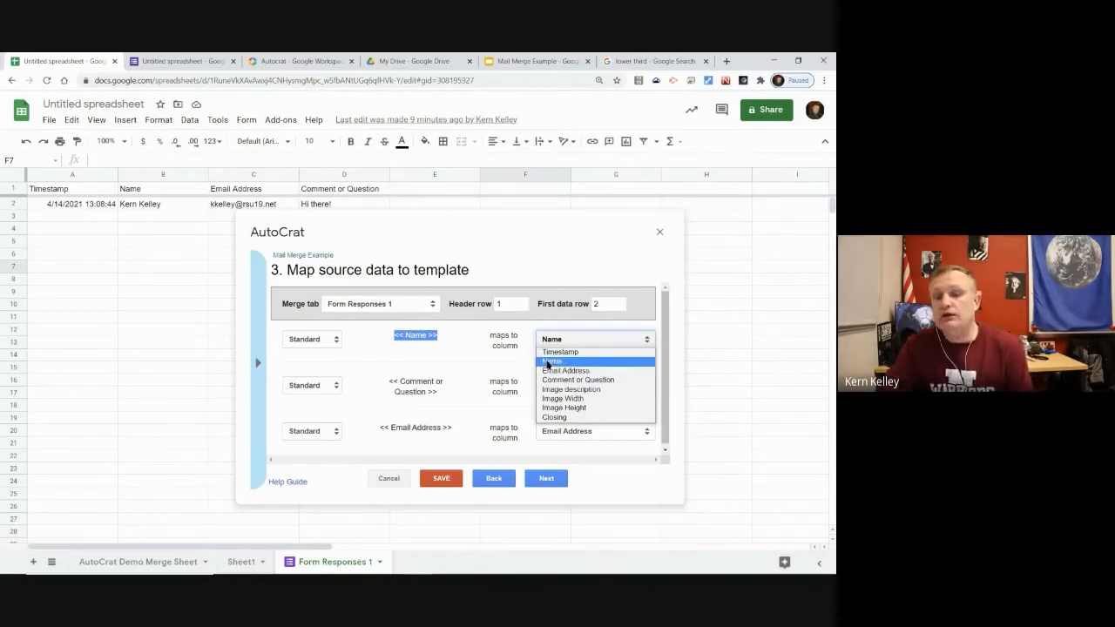
pyautogui.click(453, 373)
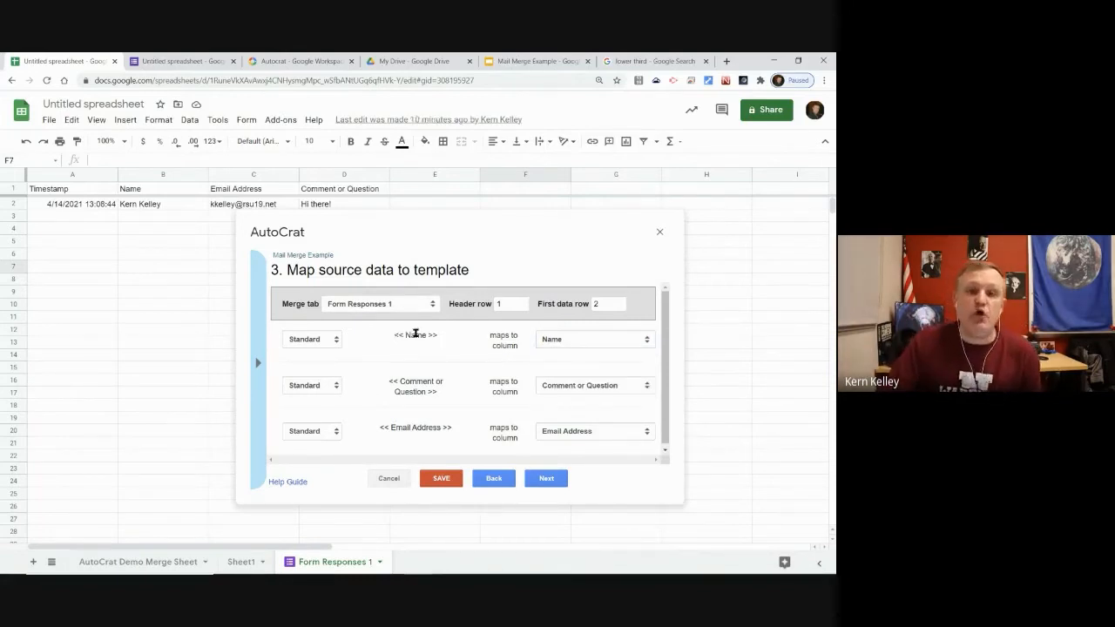
pyautogui.scroll(-1, 465, 342)
pyautogui.scroll(1, 488, 349)
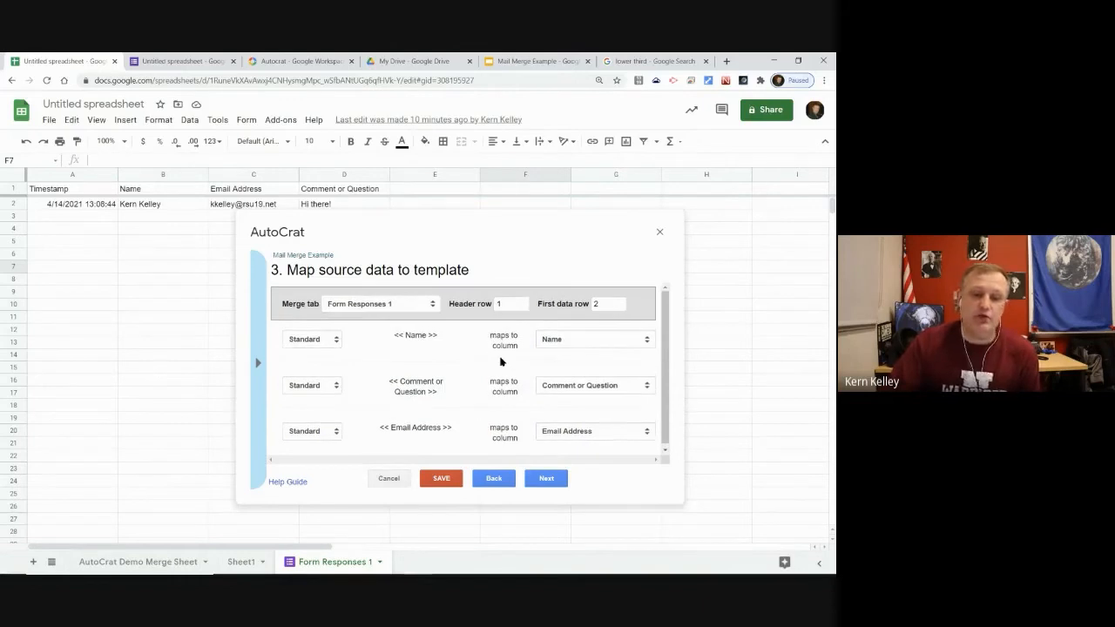
pyautogui.click(337, 344)
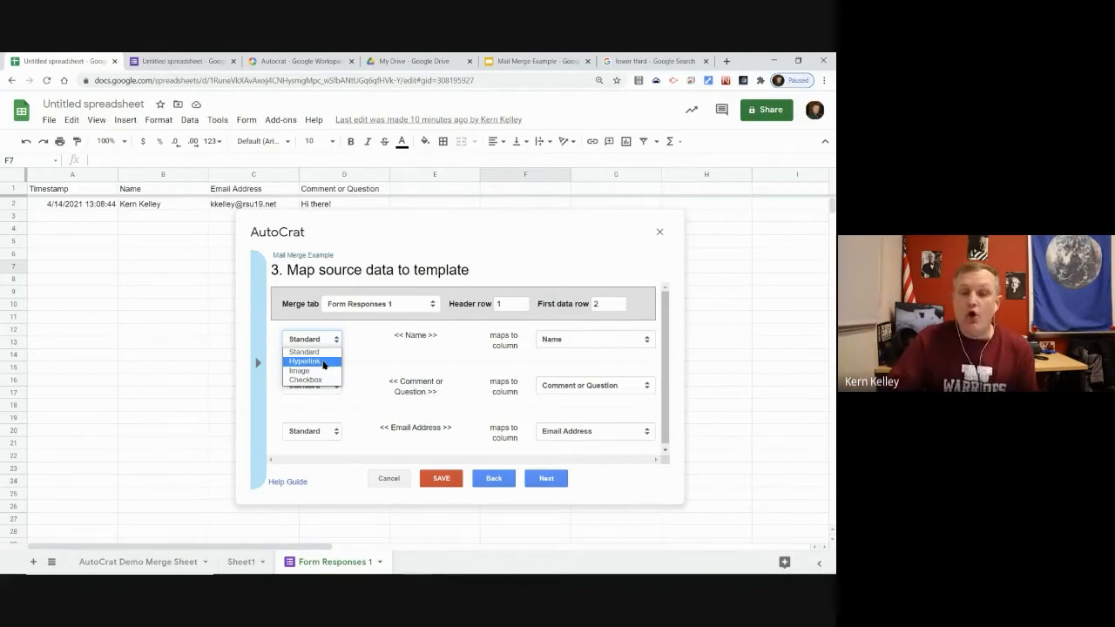
pyautogui.click(393, 353)
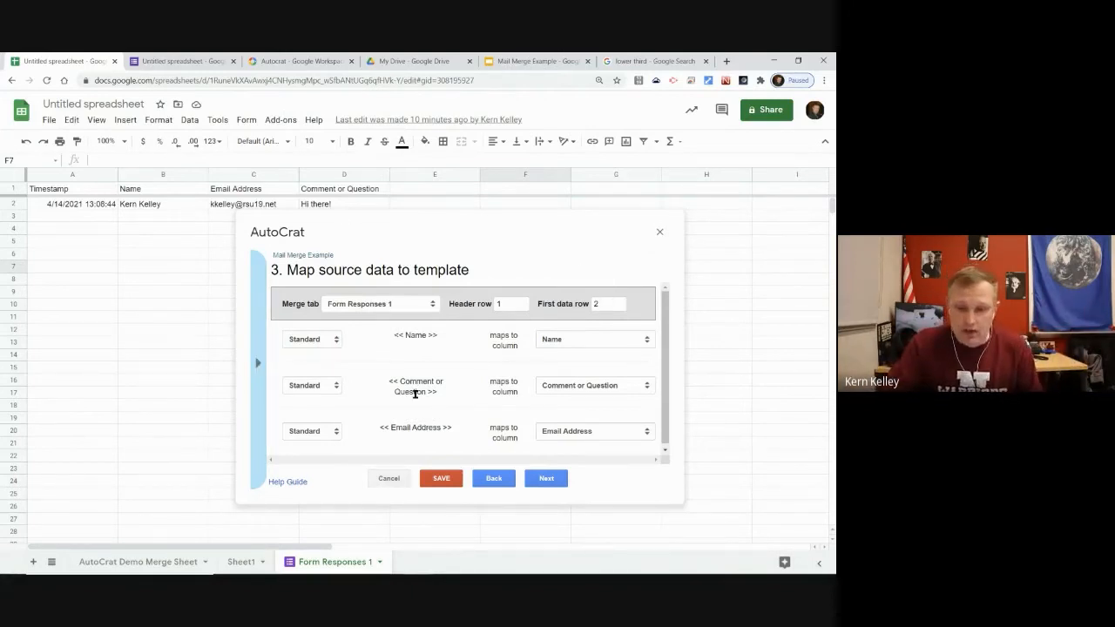
# Name the merged files 'Mail Merge Example - <<Name>>'
pyautogui.click(546, 479)
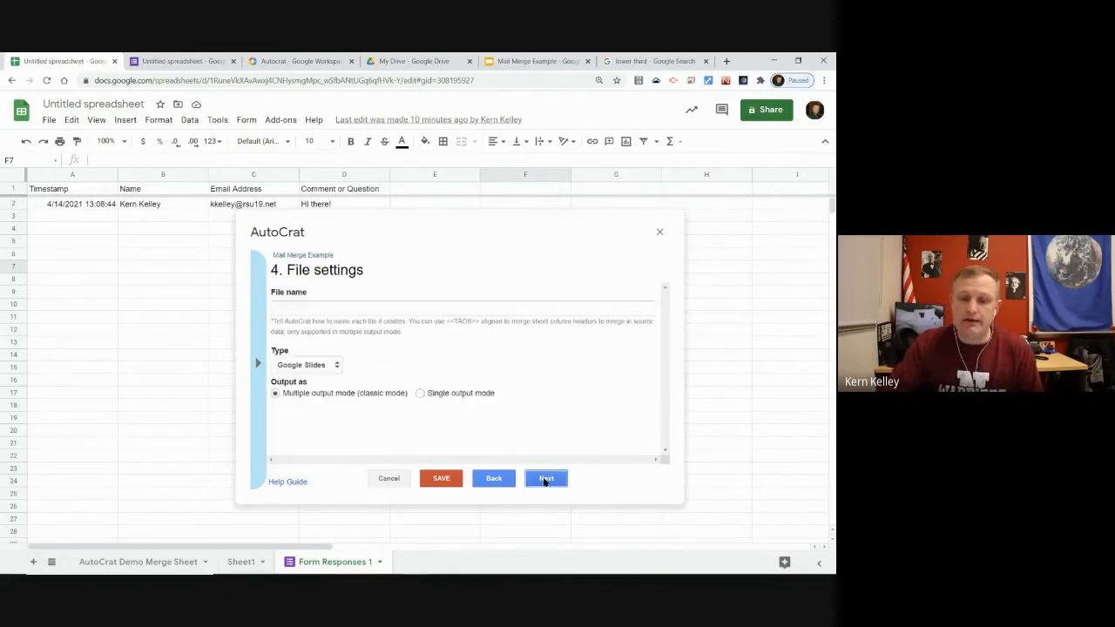
pyautogui.click(309, 306)
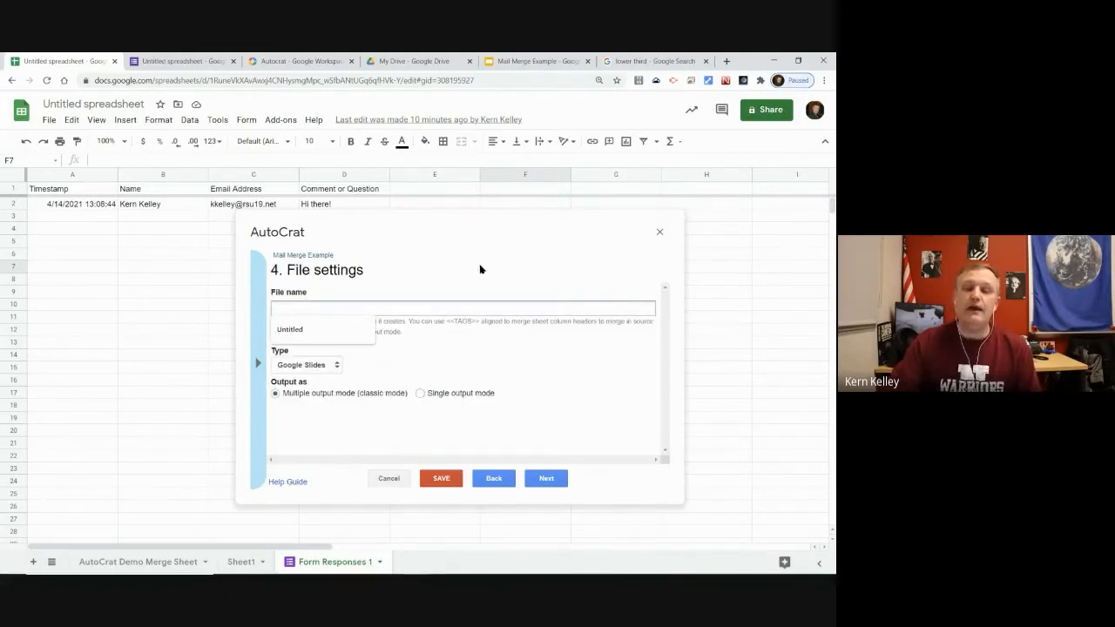
pyautogui.write('Ma')
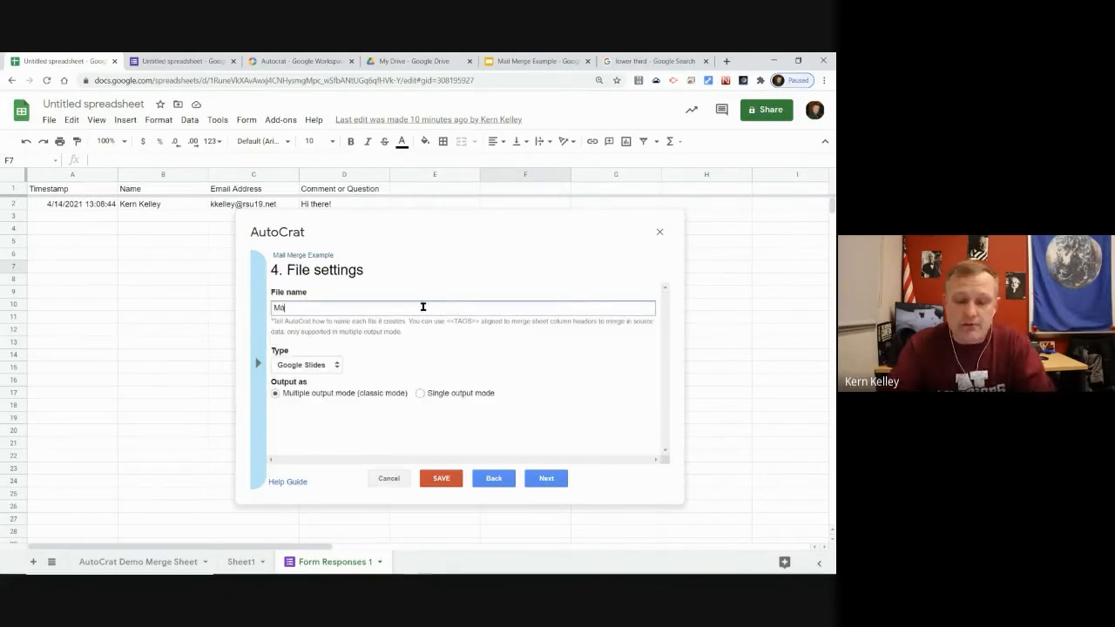
pyautogui.write('ilMergeExample')
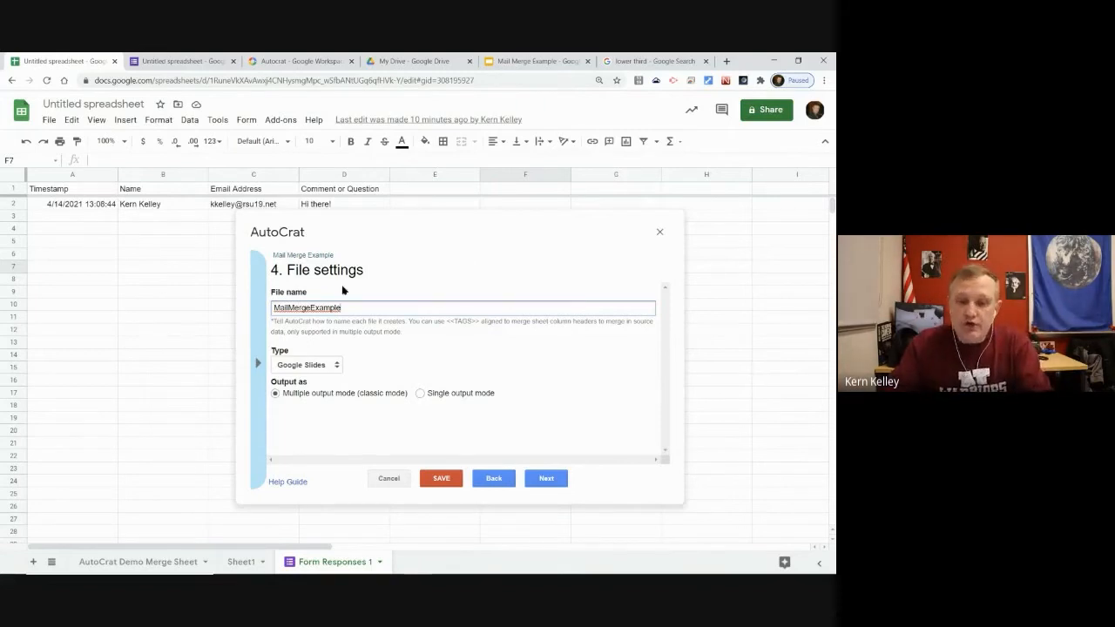
pyautogui.click(311, 307)
pyautogui.click(290, 307)
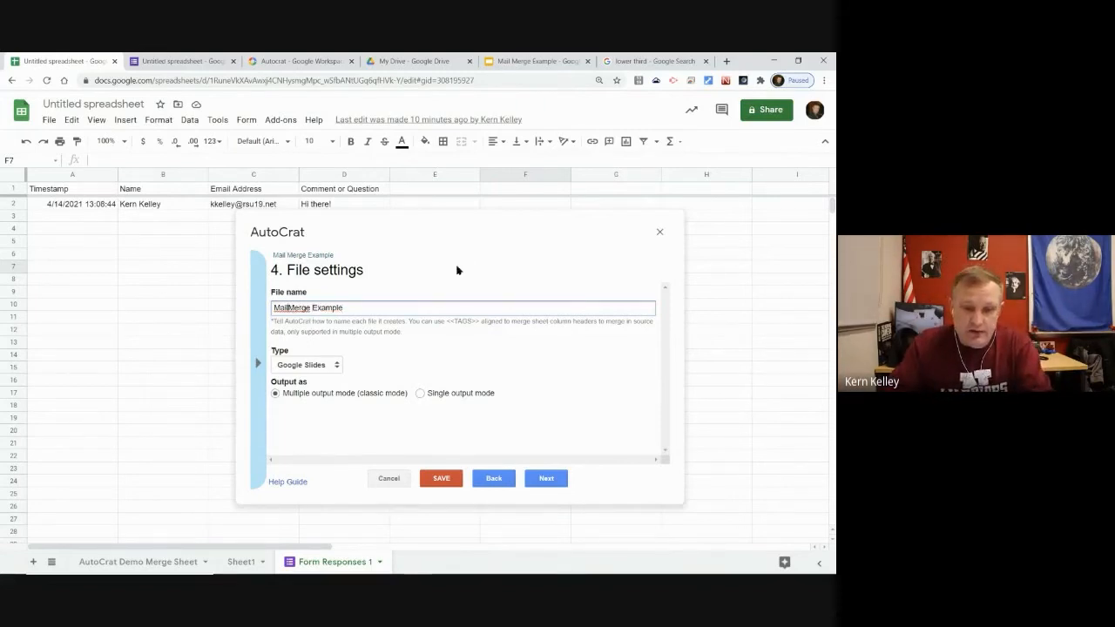
pyautogui.press('End')
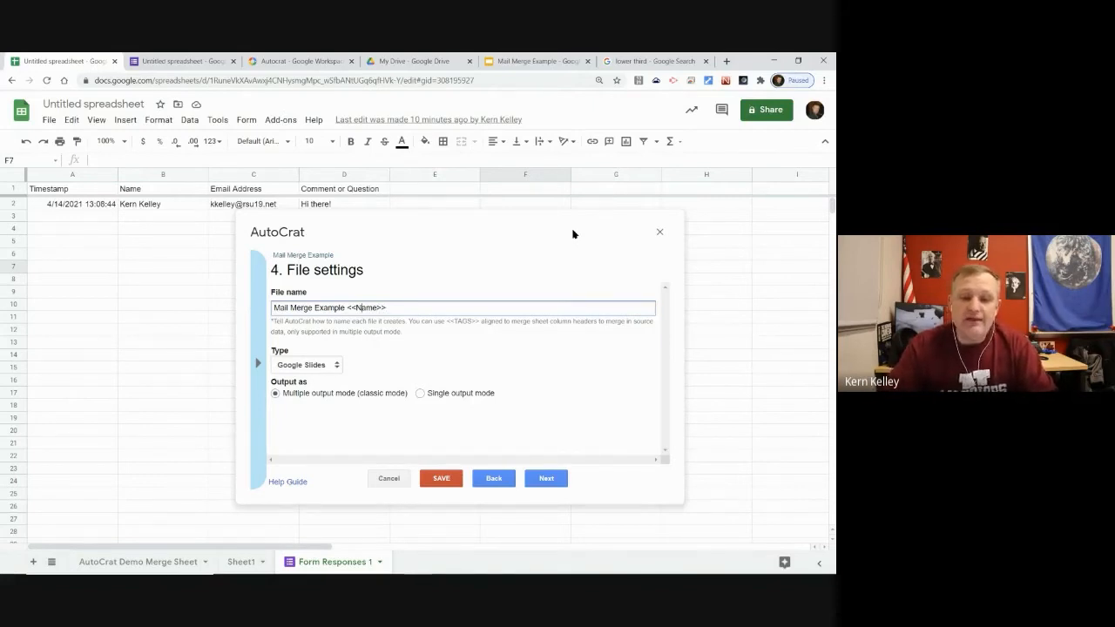
pyautogui.write('-')
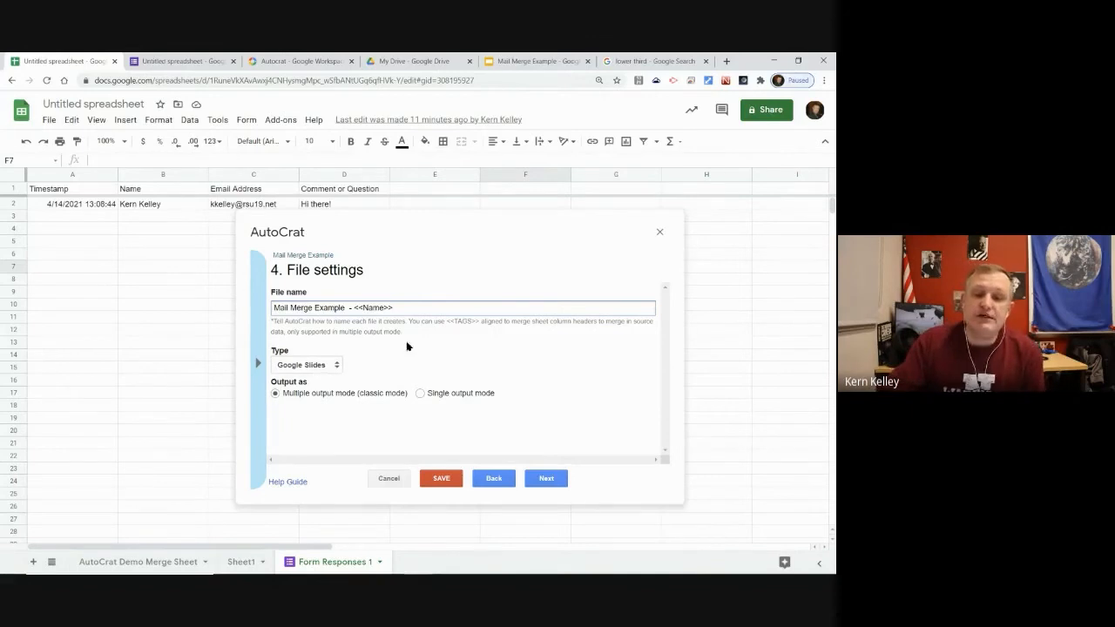
# Set the merged file type to PDF
pyautogui.click(333, 366)
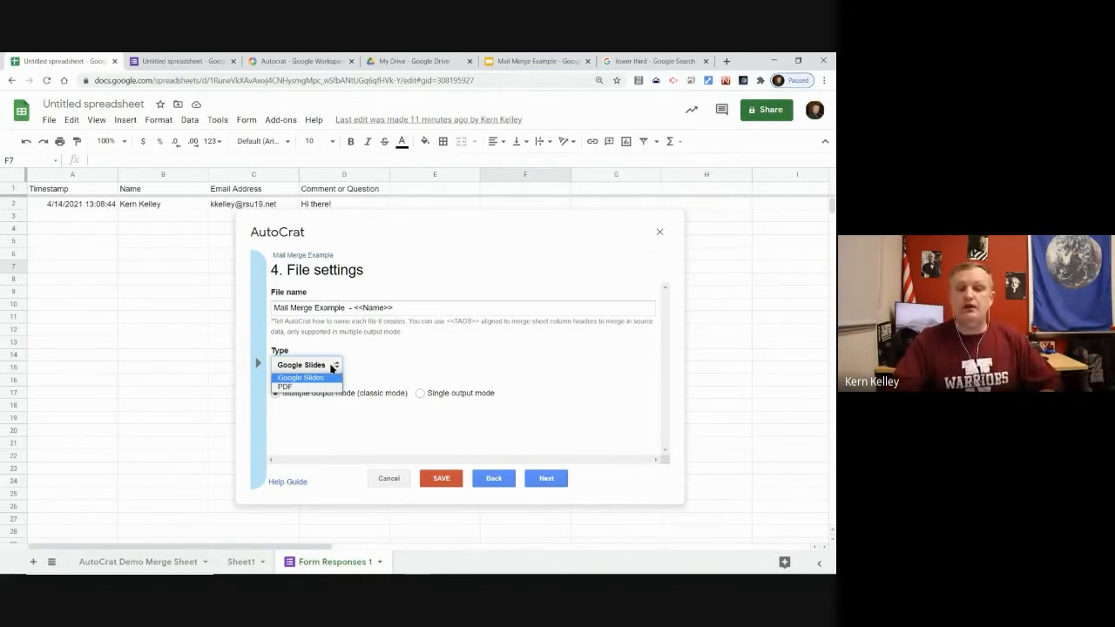
pyautogui.click(320, 387)
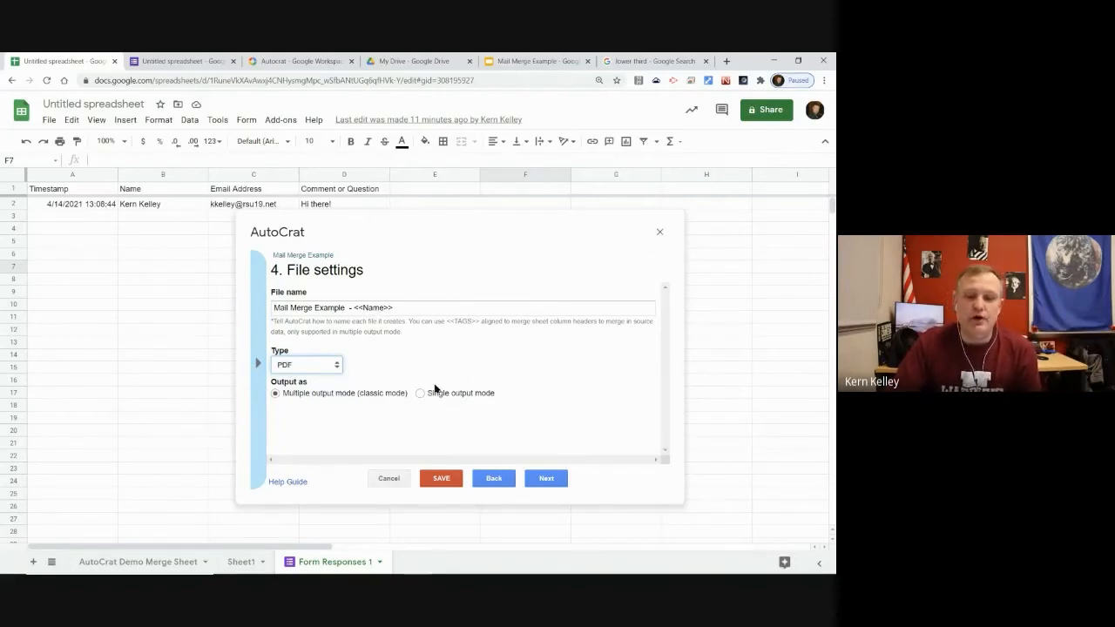
pyautogui.click(549, 479)
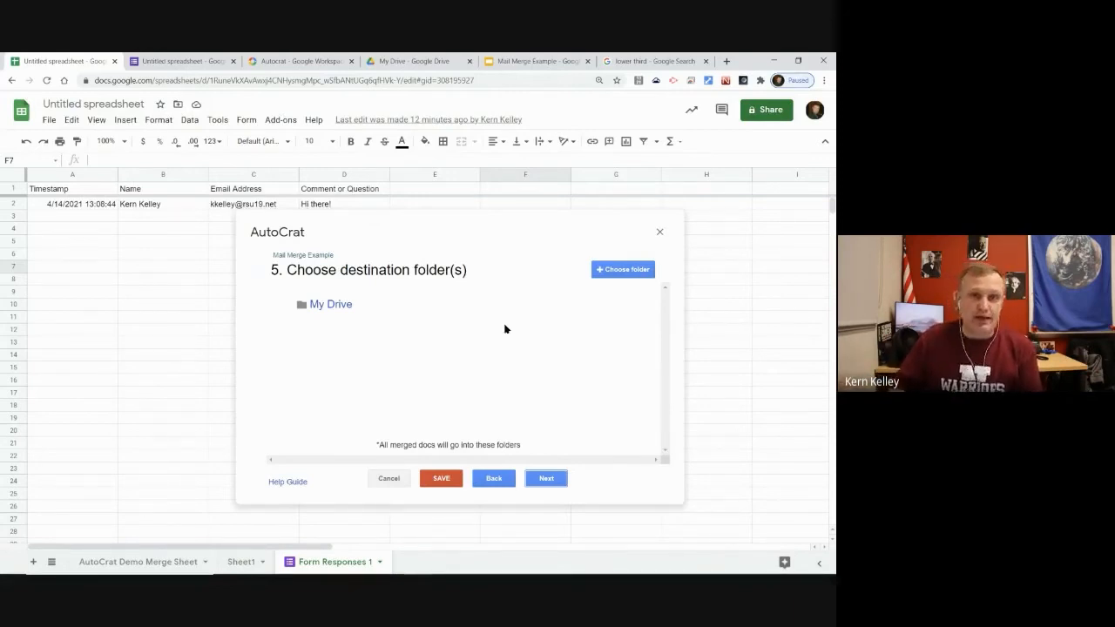
# Add the 1 Mail Merge folder as destination and remove My Drive
pyautogui.click(620, 272)
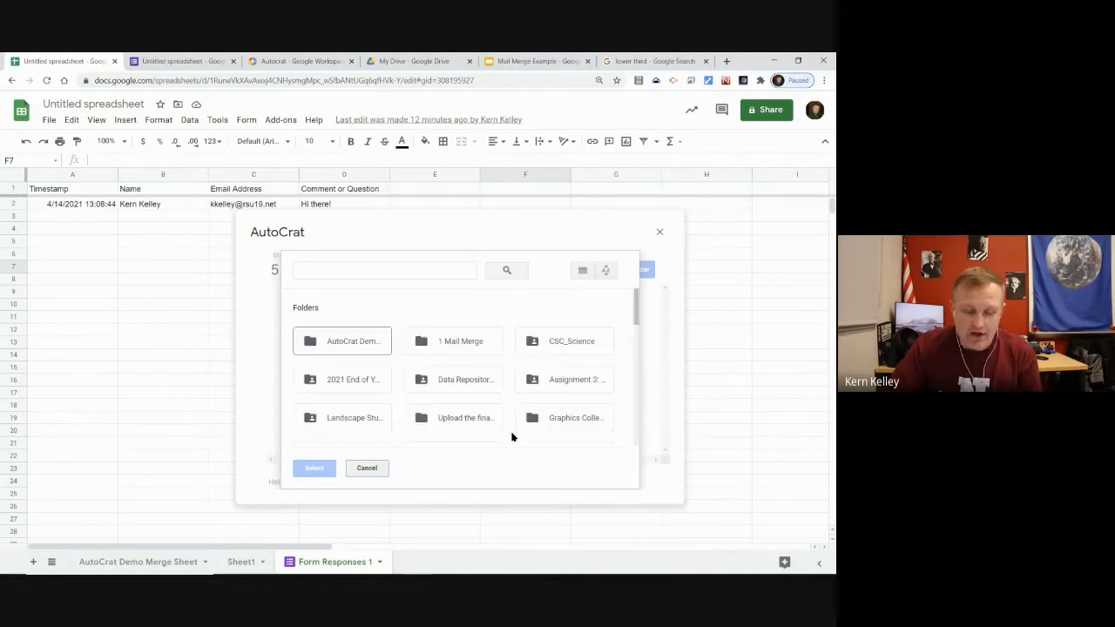
pyautogui.click(451, 343)
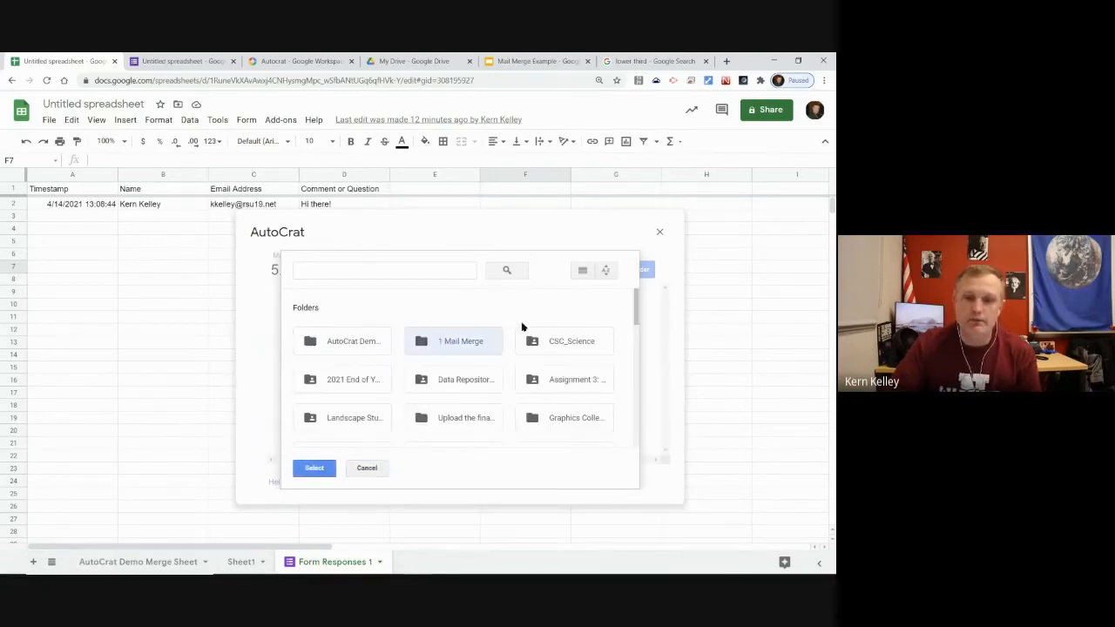
pyautogui.click(312, 468)
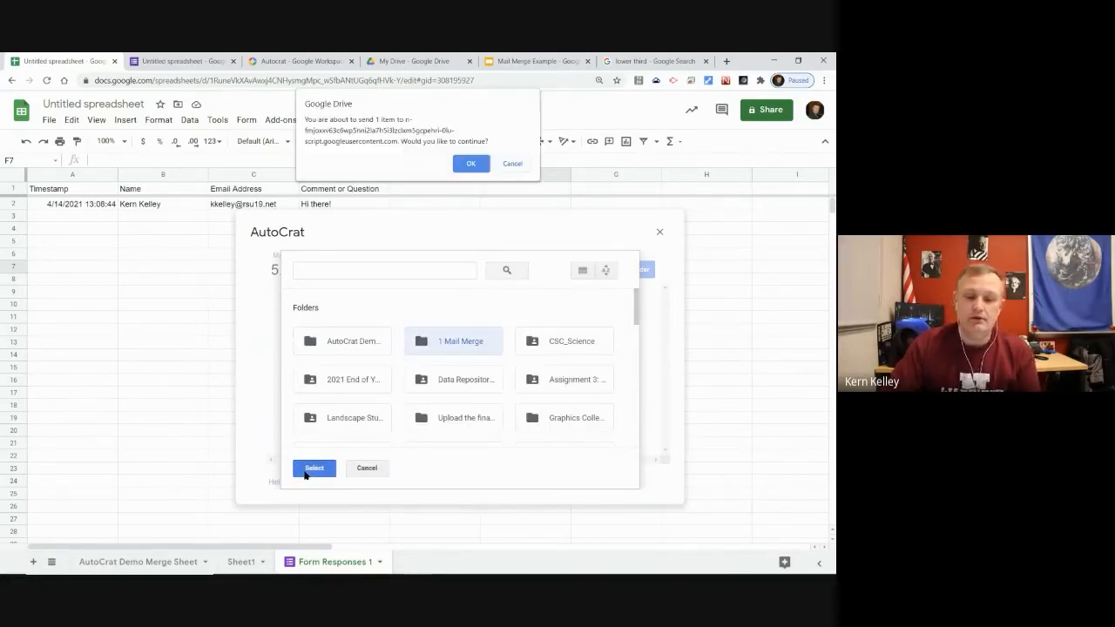
pyautogui.click(470, 165)
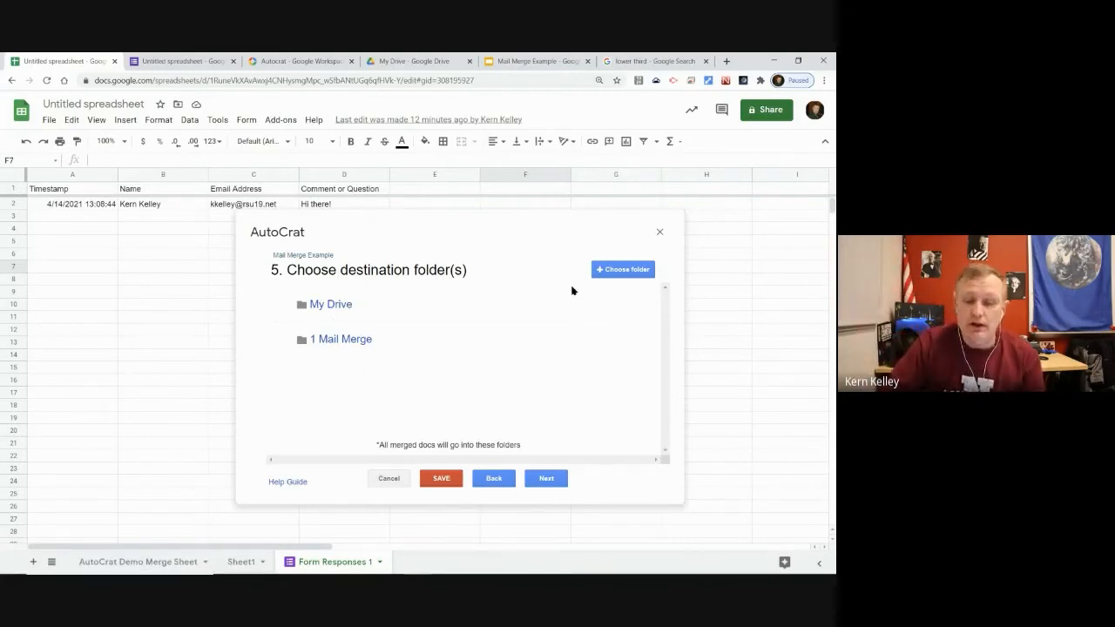
pyautogui.click(606, 307)
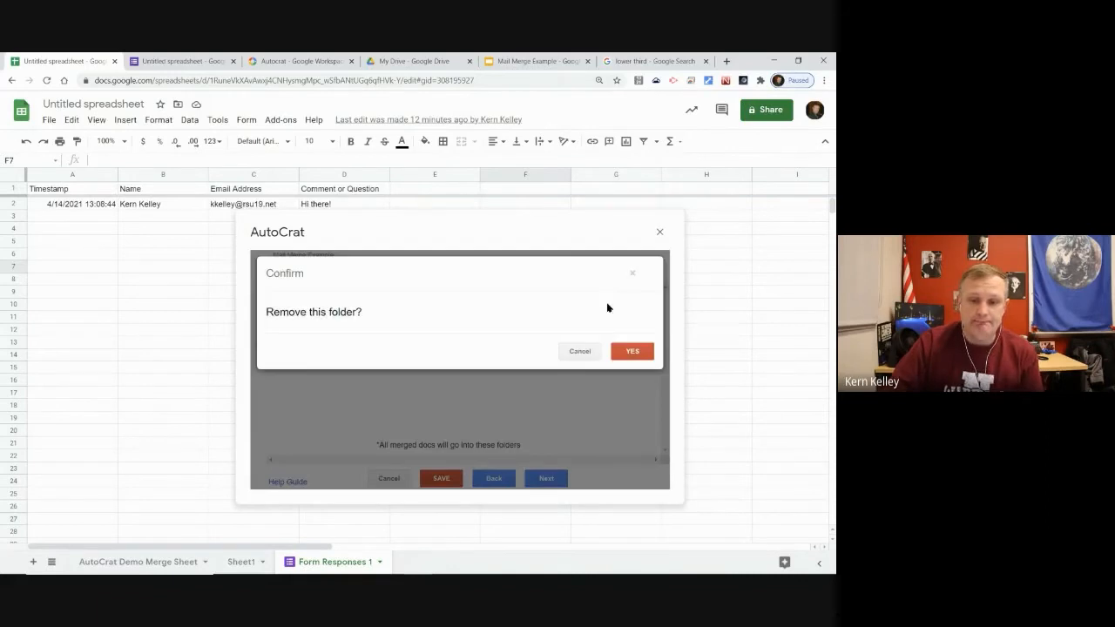
pyautogui.click(633, 352)
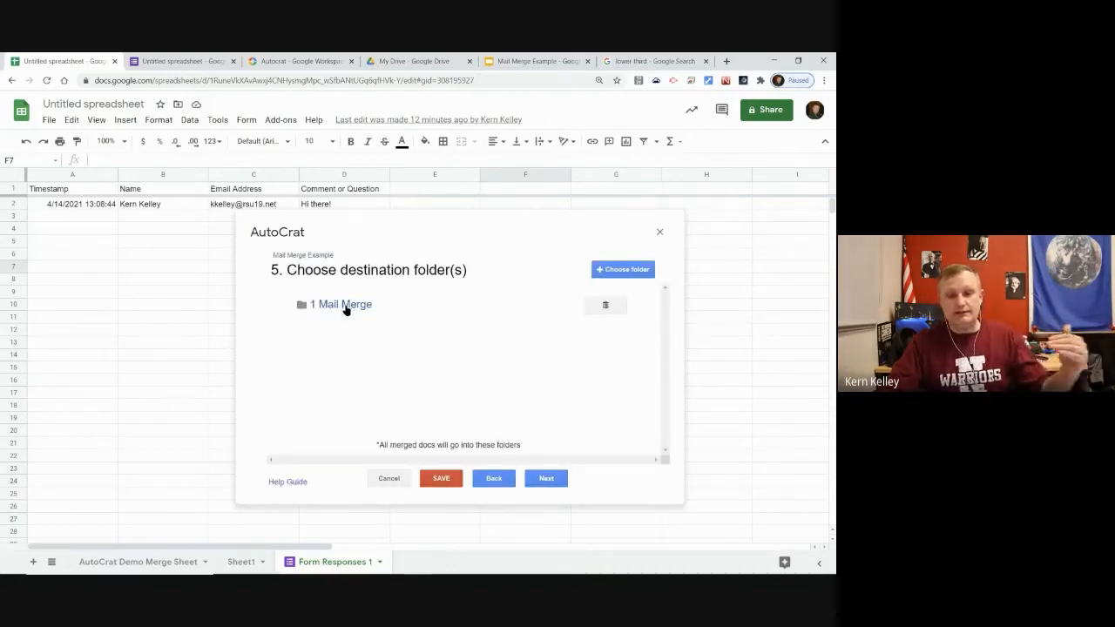
# Skip the dynamic folder reference and merge condition steps
pyautogui.click(552, 476)
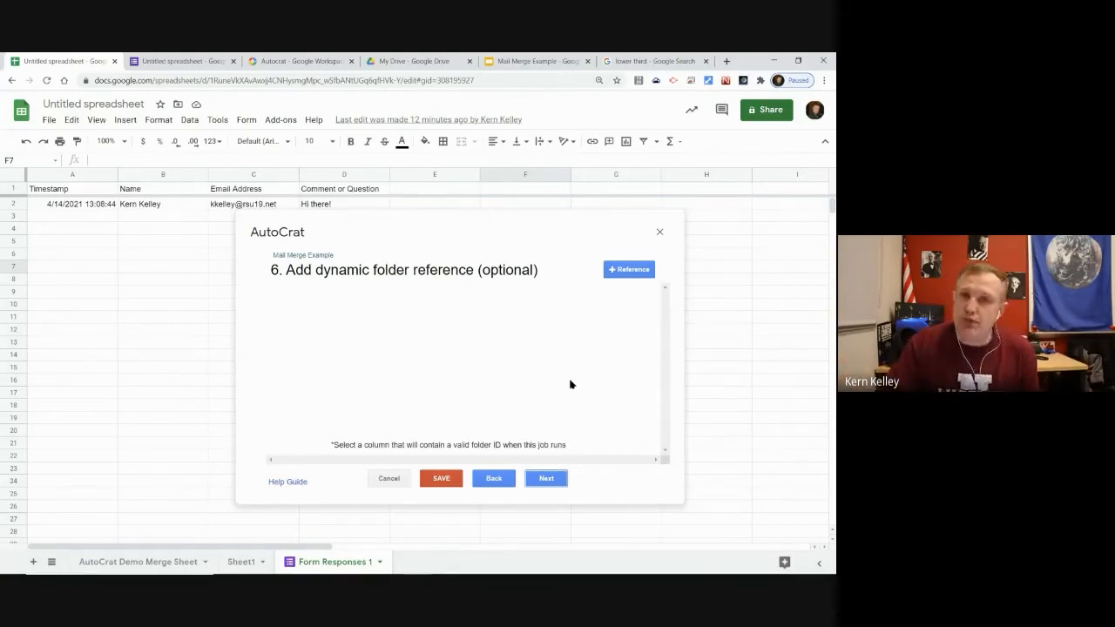
pyautogui.click(554, 478)
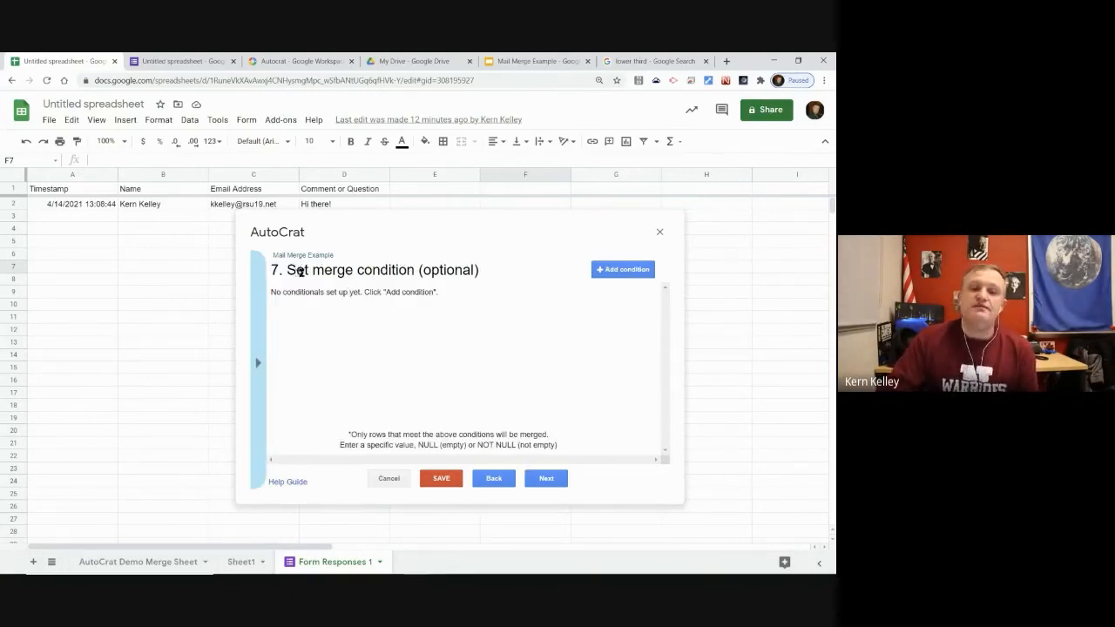
pyautogui.moveTo(296, 270); pyautogui.dragTo(410, 270)
pyautogui.click(419, 340)
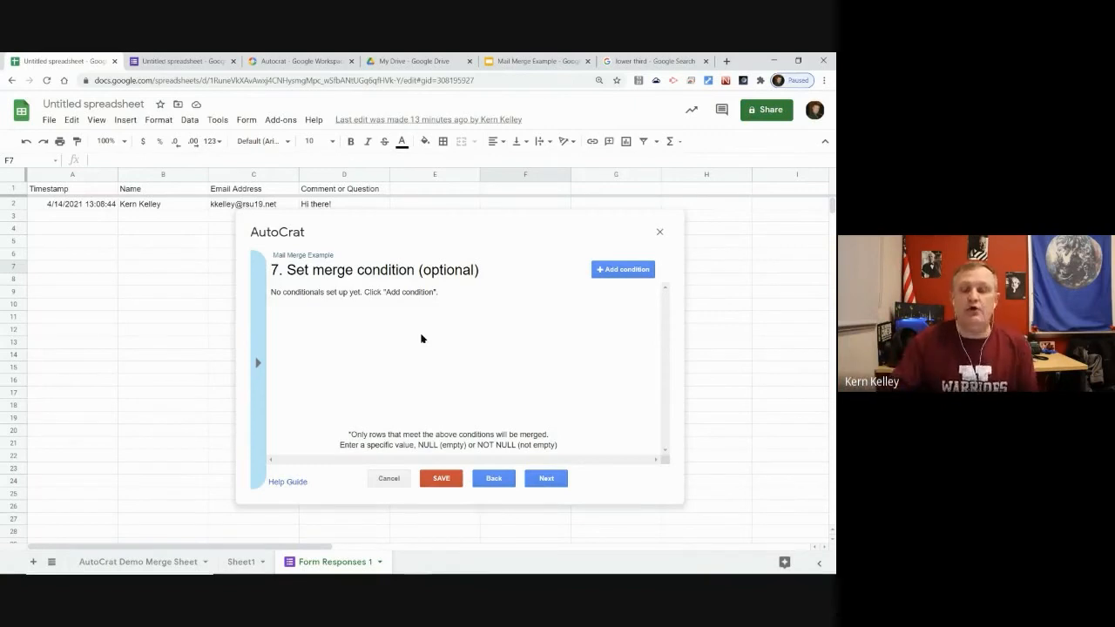
pyautogui.click(546, 478)
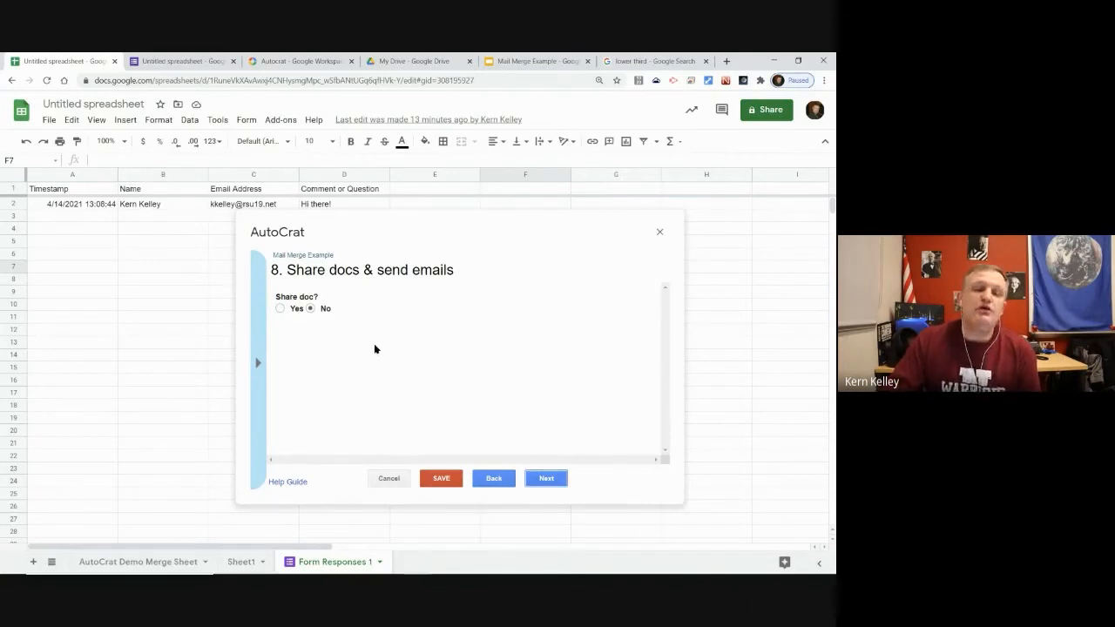
# Turn on sharing of each merged doc as a PDF
pyautogui.click(279, 309)
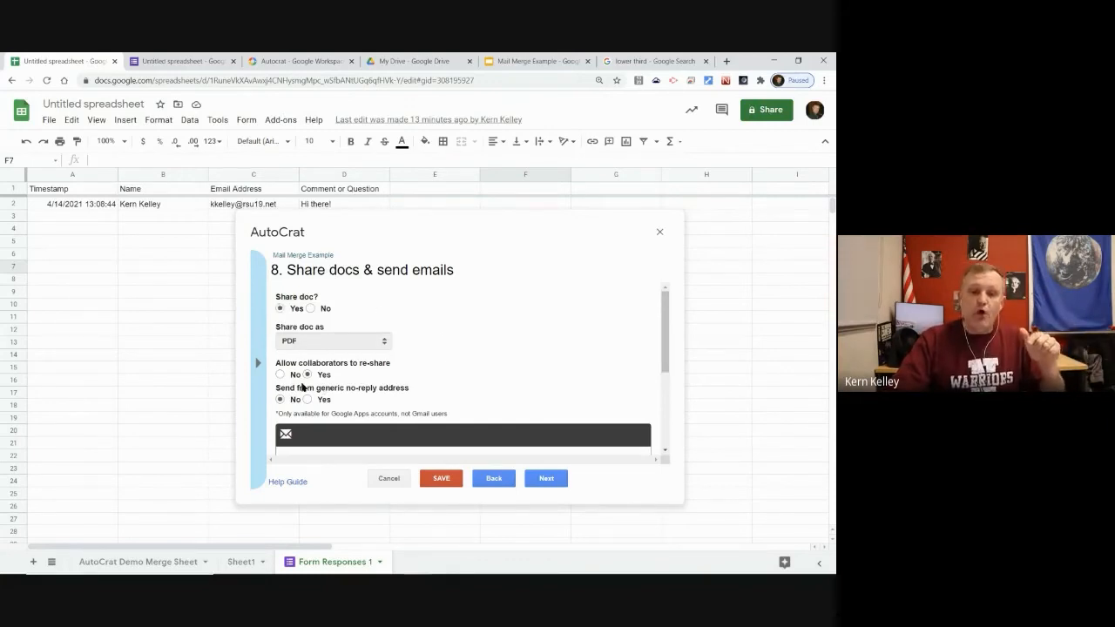
pyautogui.scroll(-2, 408, 373)
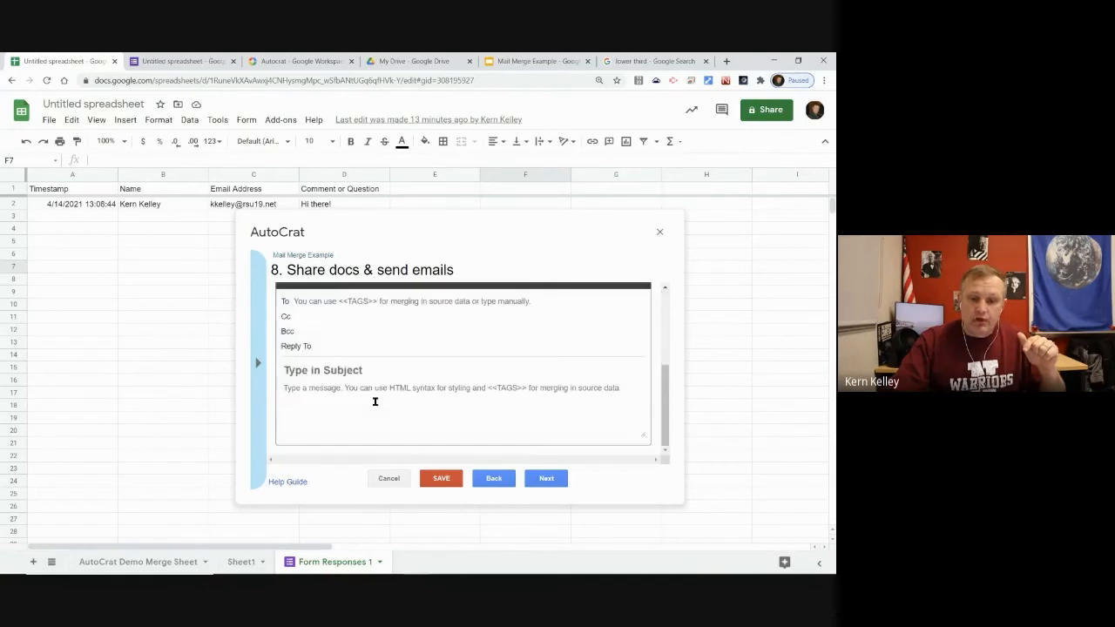
pyautogui.scroll(1, 375, 356)
pyautogui.scroll(-1, 375, 357)
pyautogui.scroll(-2, 392, 370)
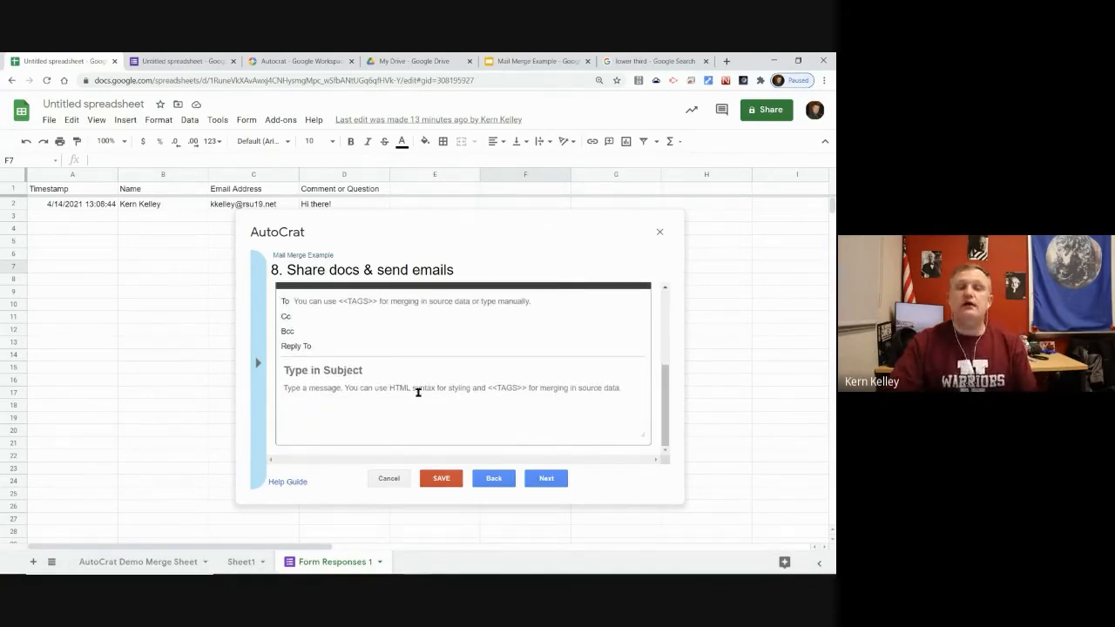
# Address the email to <<Email Address>>, subject 'Thank You', body thanking <<Name>> for filling out the form
pyautogui.click(346, 301)
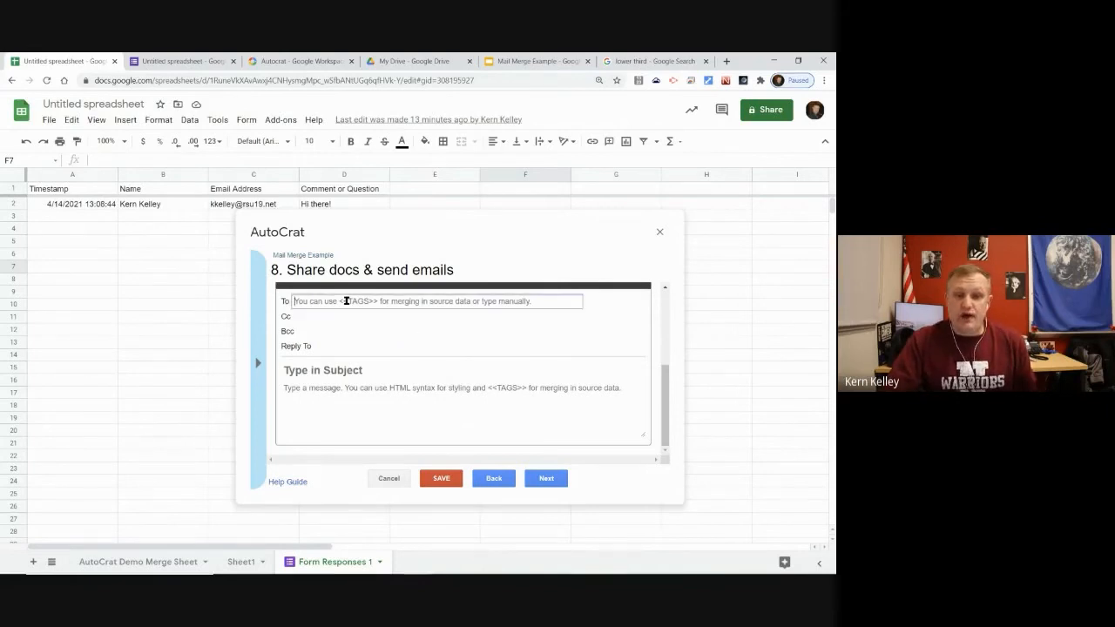
pyautogui.write('<<')
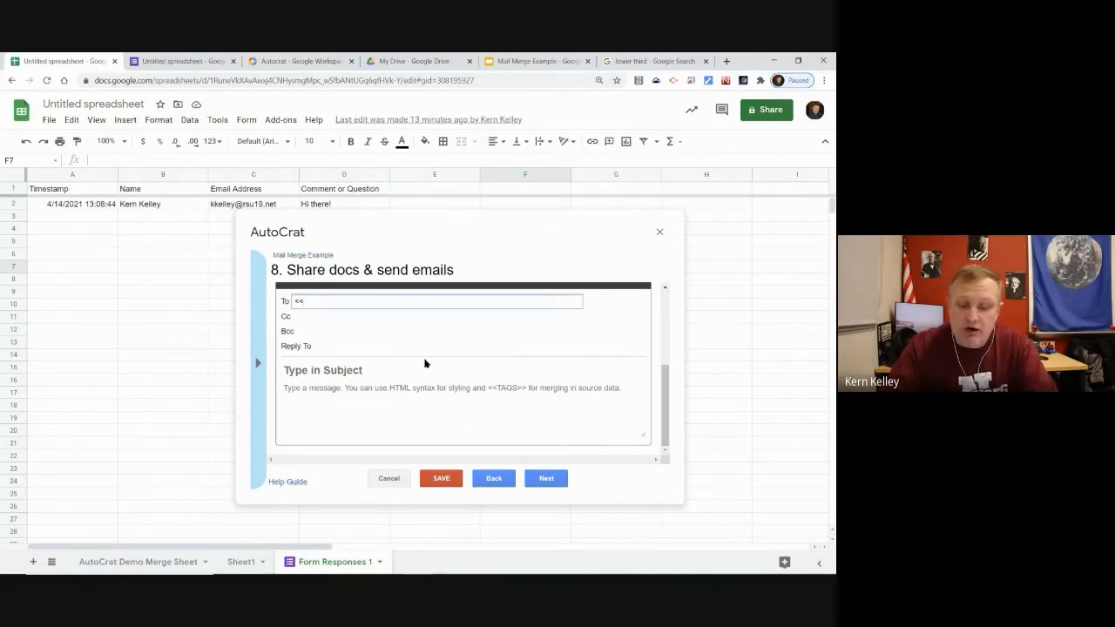
pyautogui.write('Email Address>>')
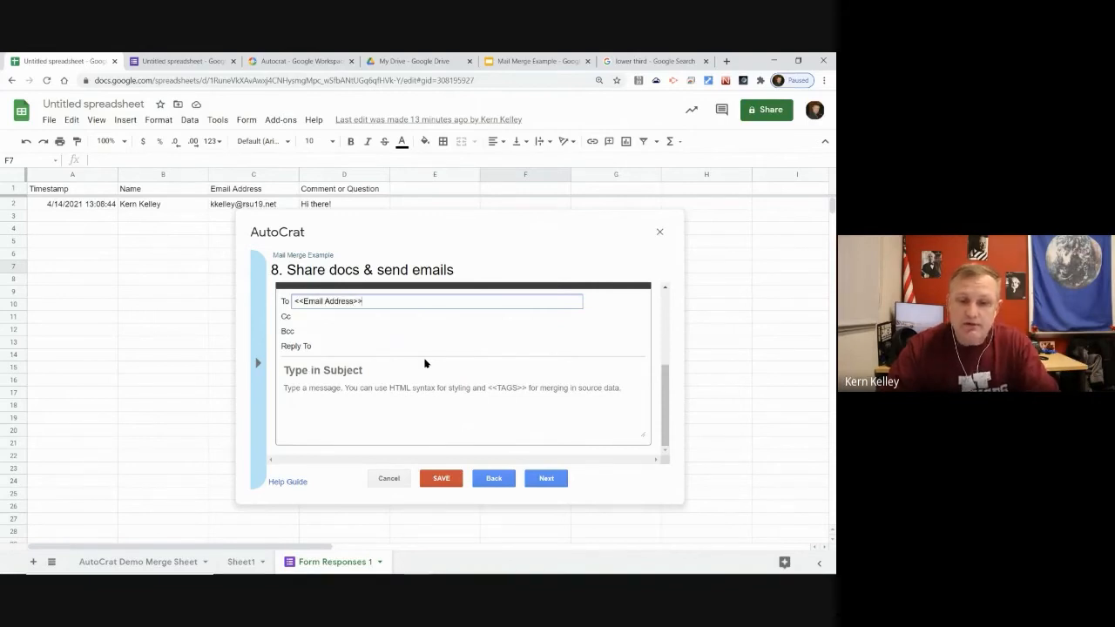
pyautogui.click(338, 369)
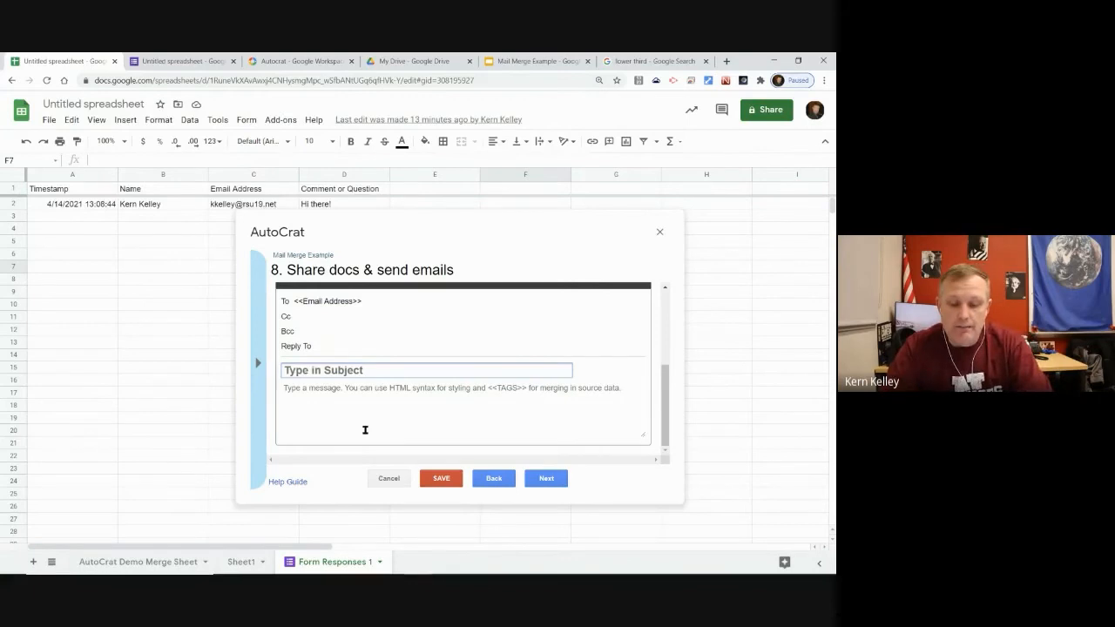
pyautogui.write('Thank You')
pyautogui.click(358, 404)
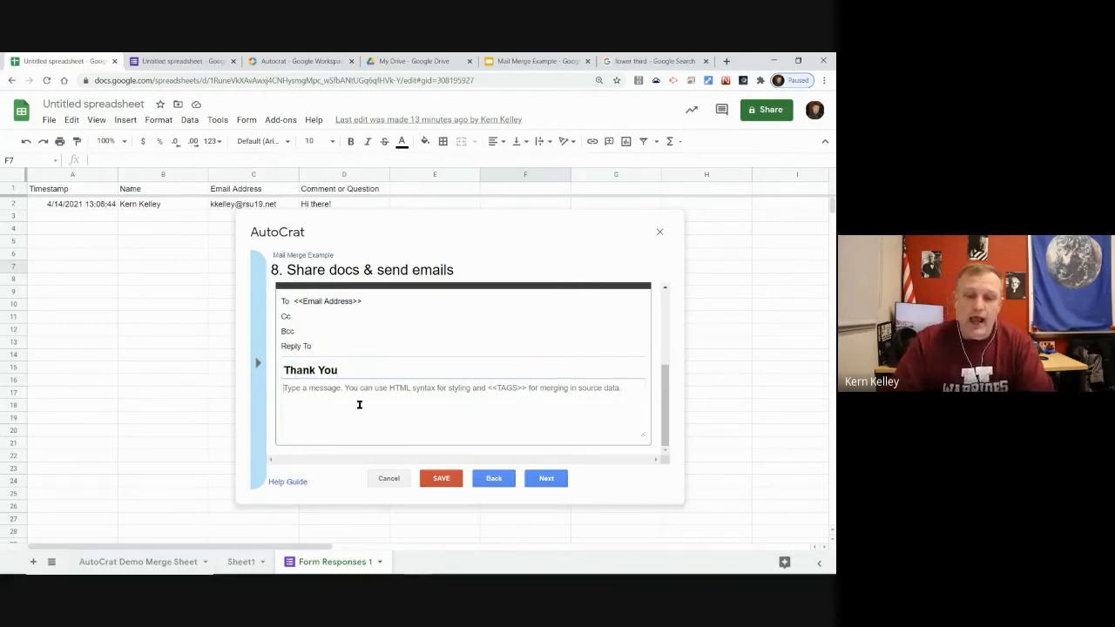
pyautogui.write('Than')
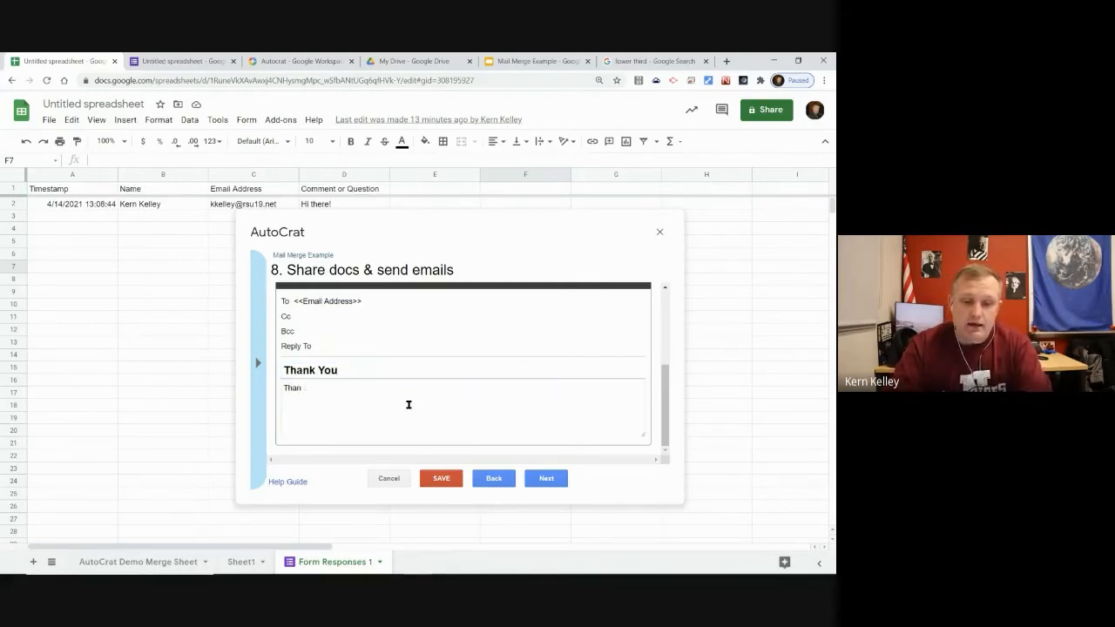
pyautogui.write('k you <<Name>> for filling out my form.')
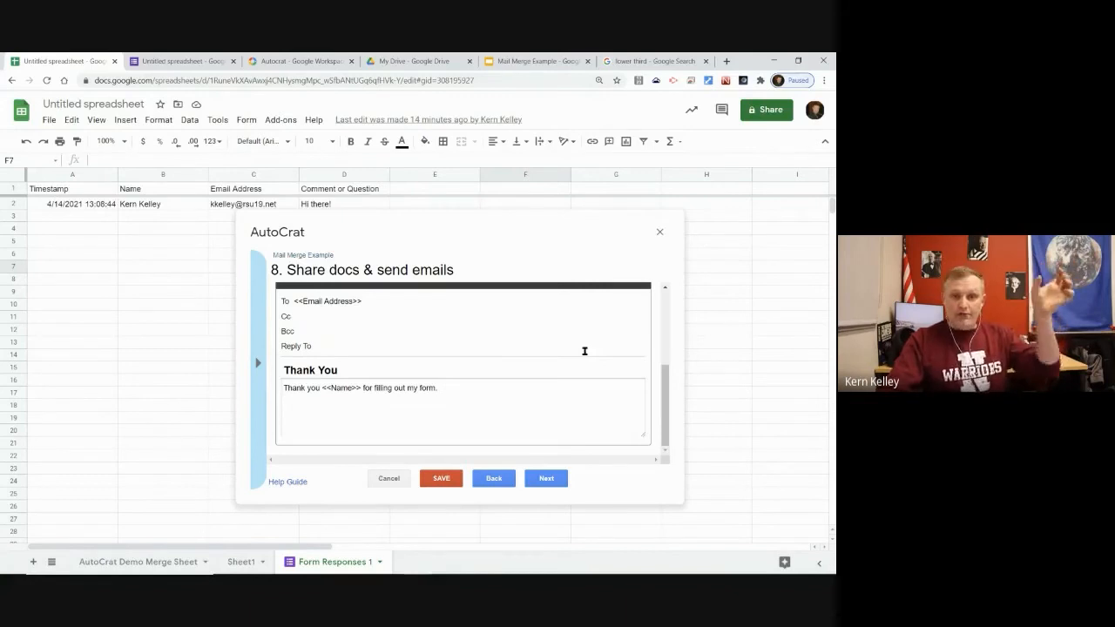
# Review the sharing options, leaving collaborator re-sharing on
pyautogui.scroll(3, 470, 357)
pyautogui.scroll(-3, 459, 322)
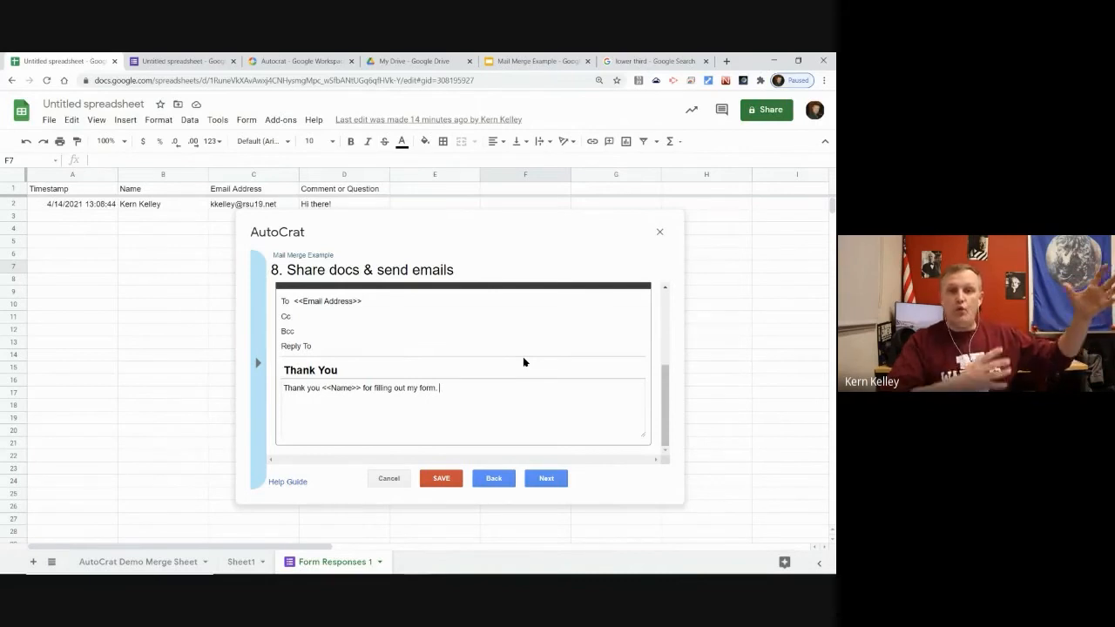
pyautogui.scroll(3, 337, 401)
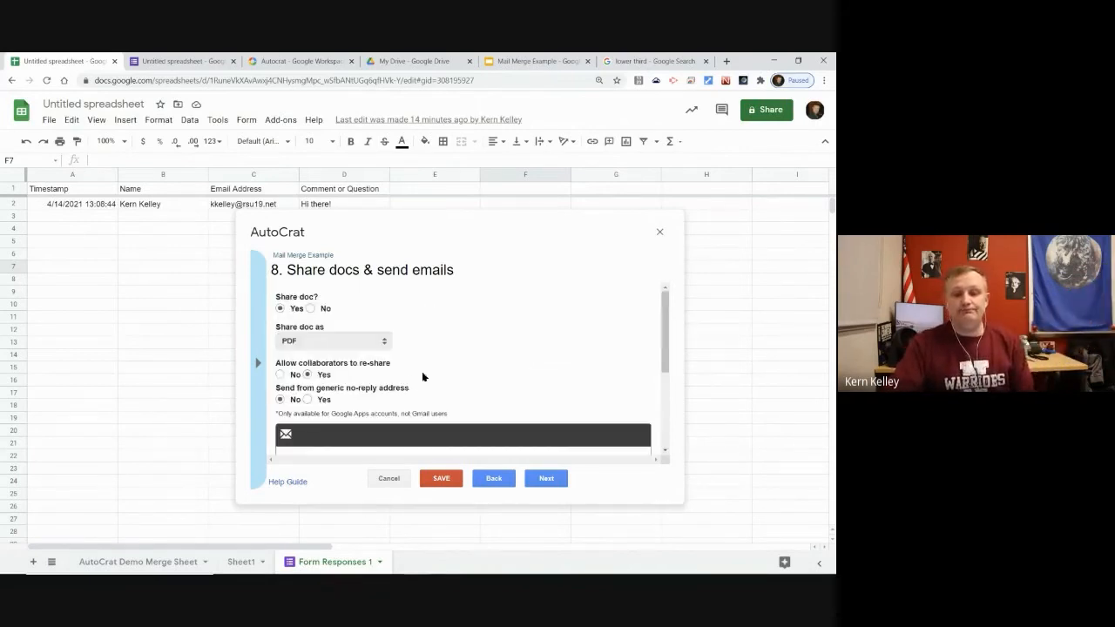
pyautogui.scroll(-2, 388, 358)
pyautogui.scroll(3, 492, 348)
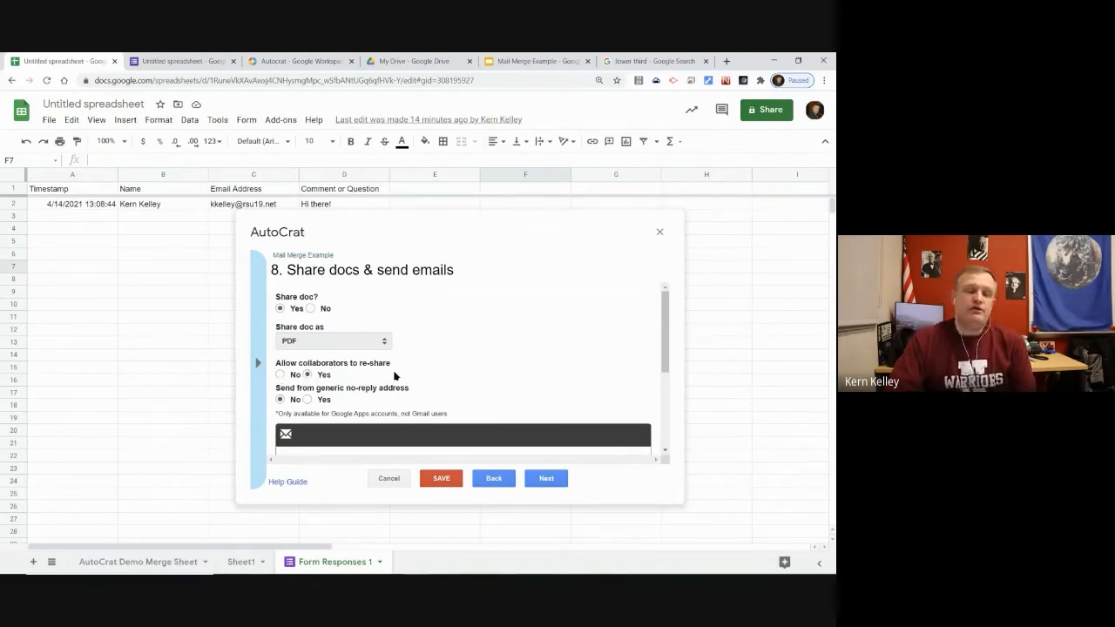
pyautogui.click(280, 375)
pyautogui.click(308, 375)
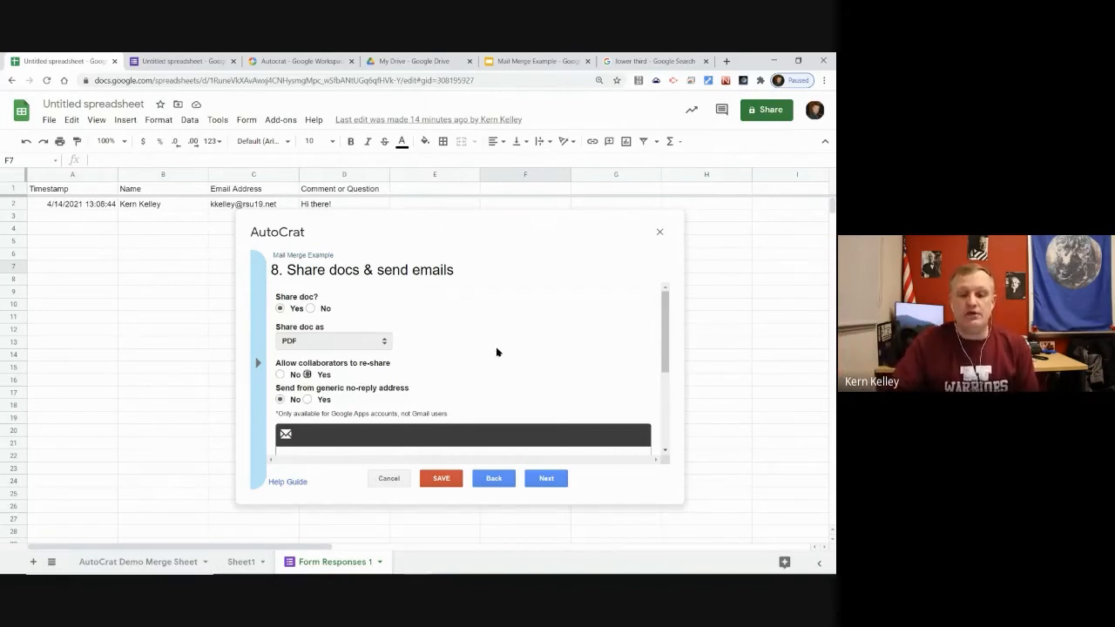
pyautogui.scroll(-5, 348, 392)
# Set the job to run on form submit, enable form triggers, and save the job
pyautogui.click(554, 482)
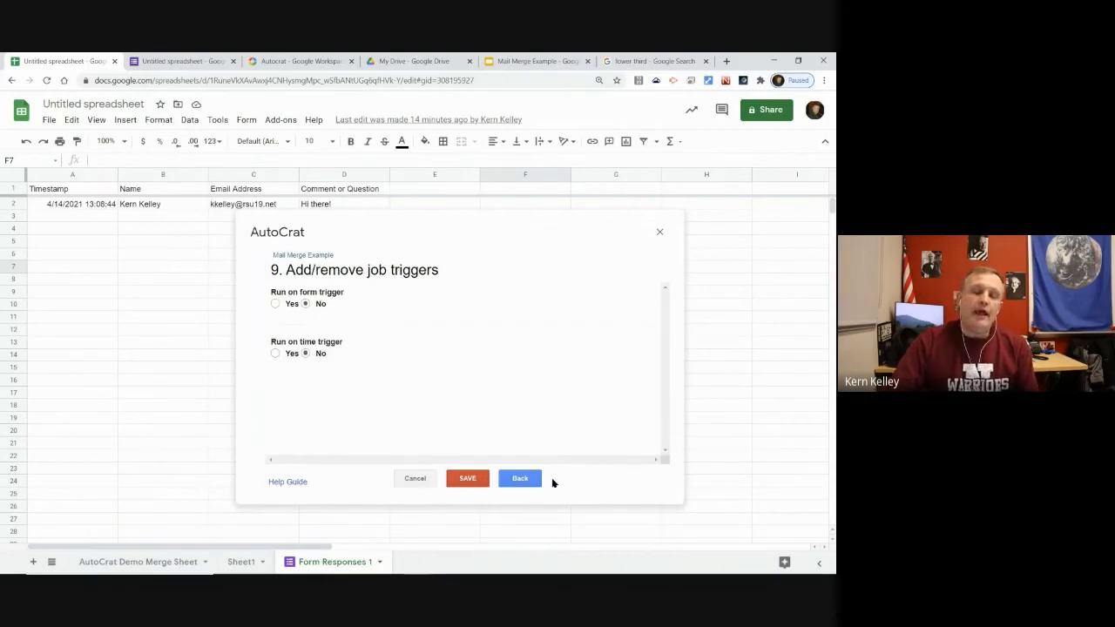
pyautogui.moveTo(301, 270); pyautogui.dragTo(419, 271)
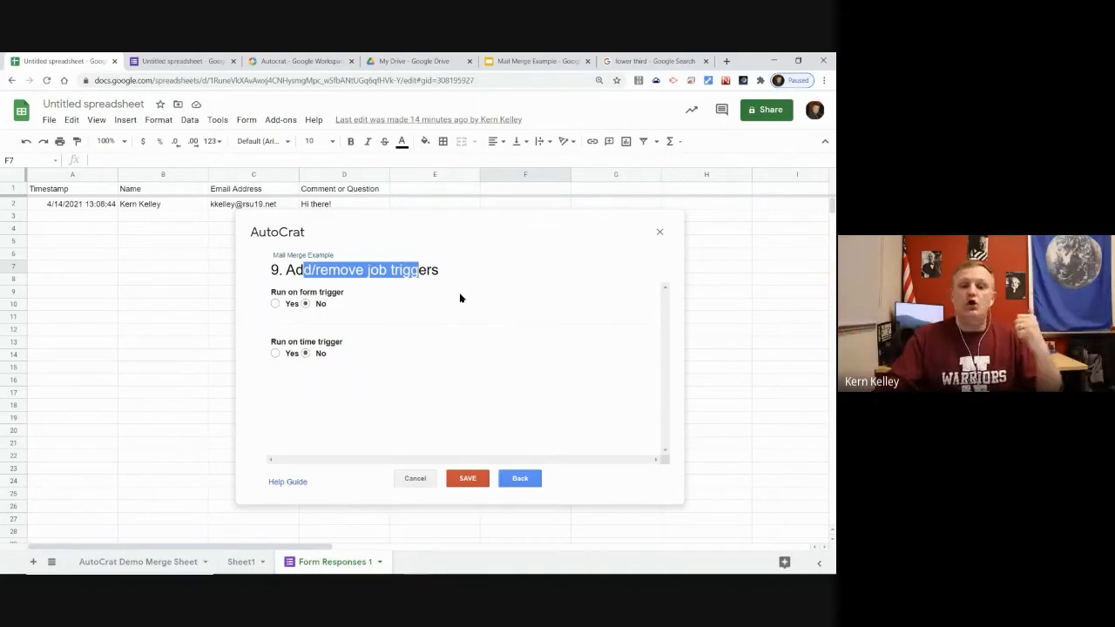
pyautogui.click(275, 304)
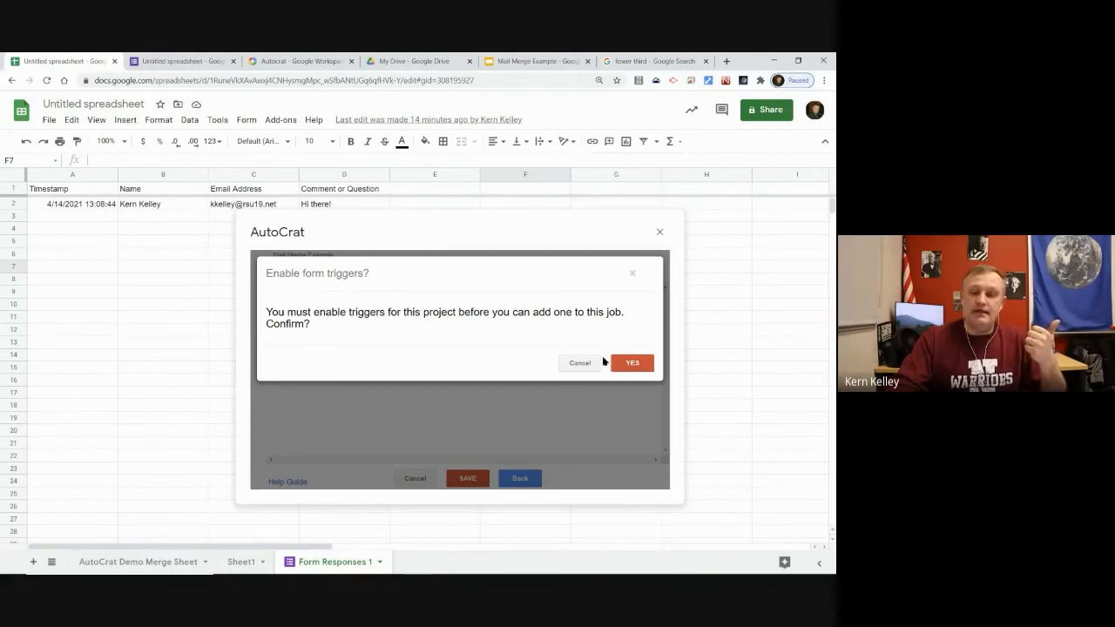
pyautogui.click(633, 364)
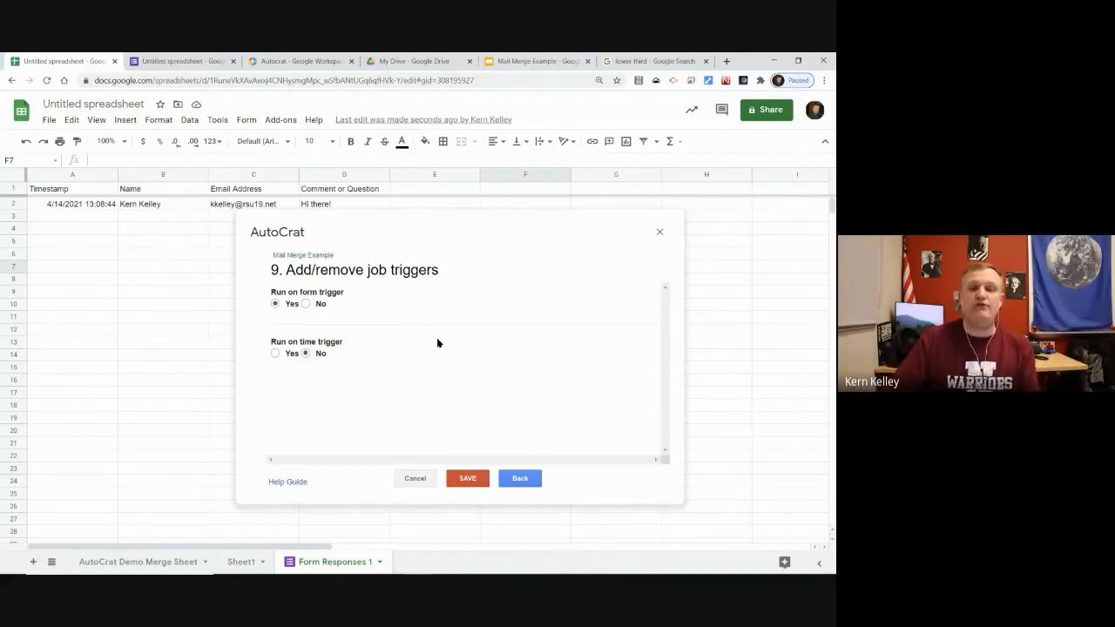
pyautogui.click(475, 479)
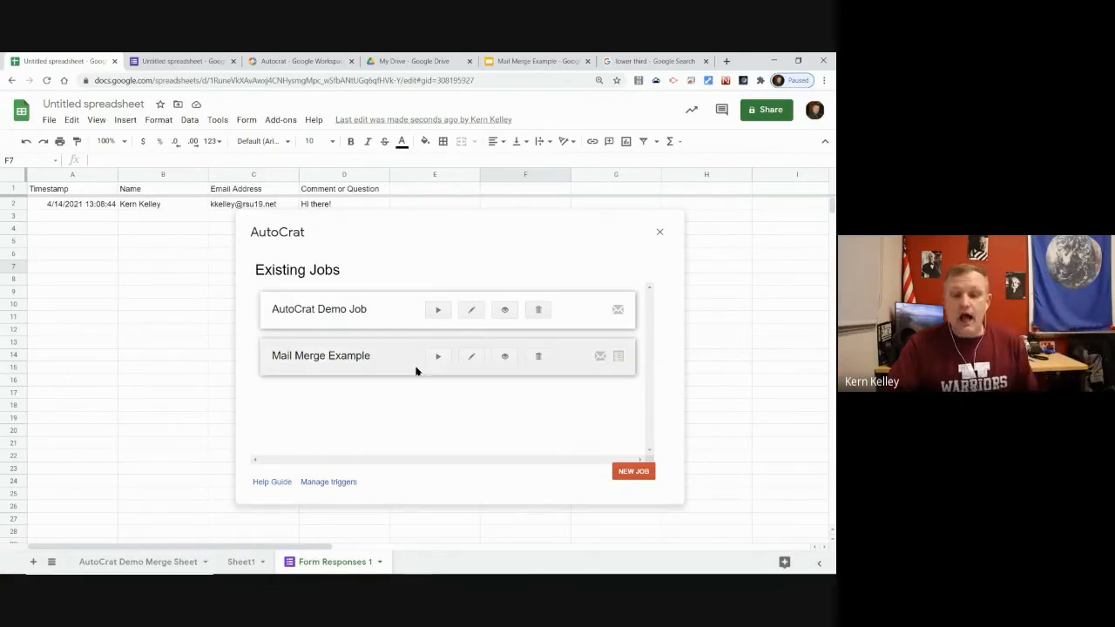
# Run the Mail Merge Example job now and return to the response sheet
pyautogui.click(439, 357)
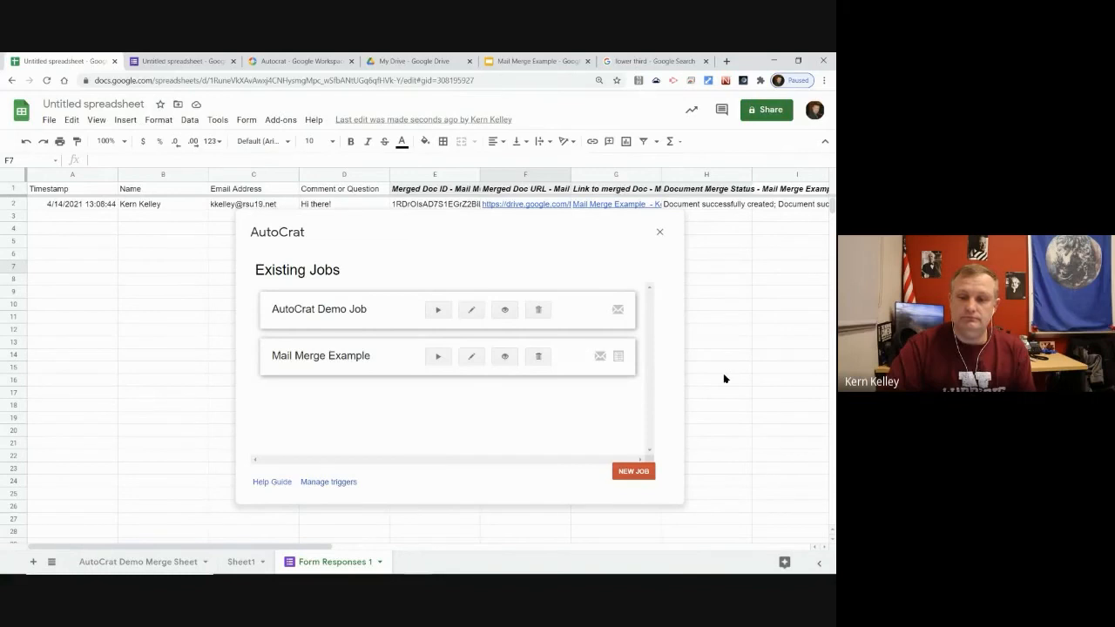
pyautogui.click(660, 233)
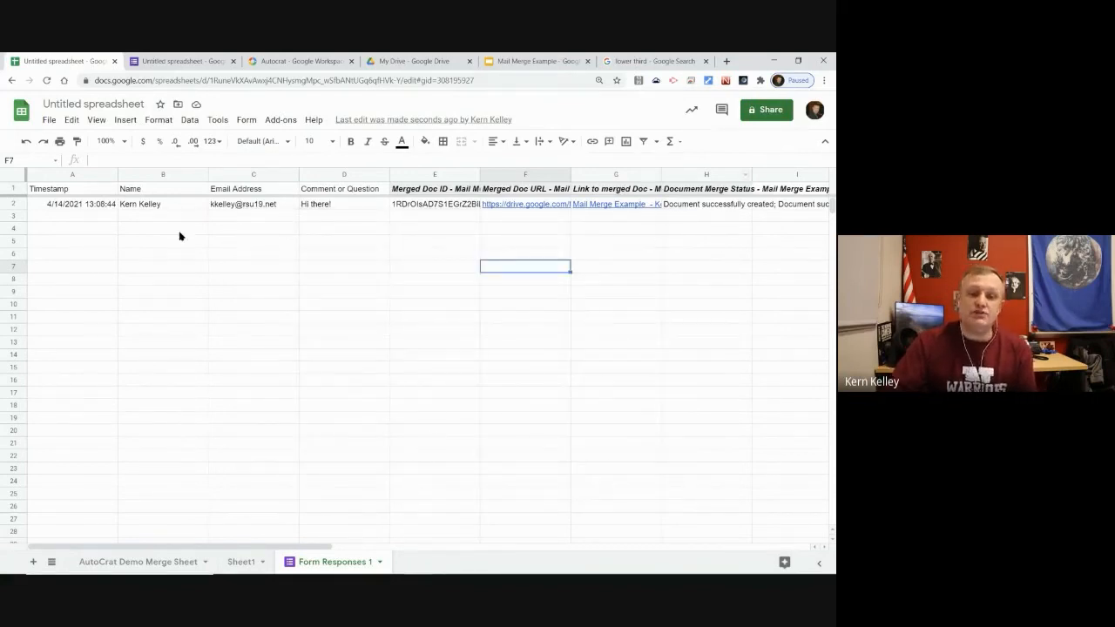
pyautogui.moveTo(95, 216); pyautogui.dragTo(343, 207)
pyautogui.click(411, 245)
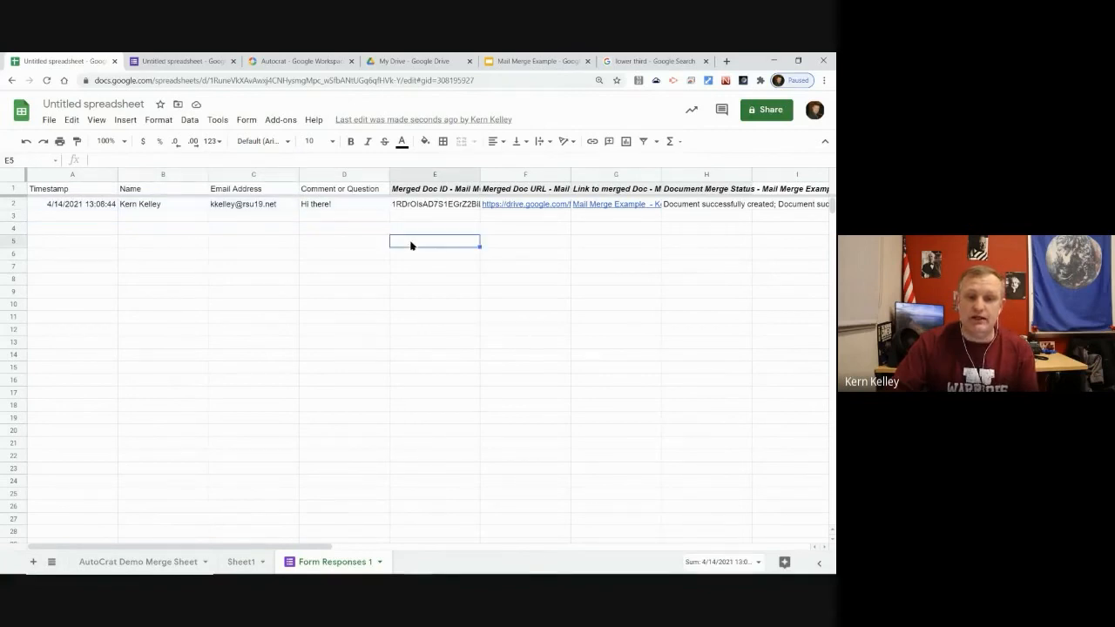
# Inspect the merge output in E2–H2, expanding H2 to read the status
pyautogui.press('Right')
pyautogui.press('Right')
pyautogui.press('Right')
pyautogui.press('Right')
pyautogui.press('Right')
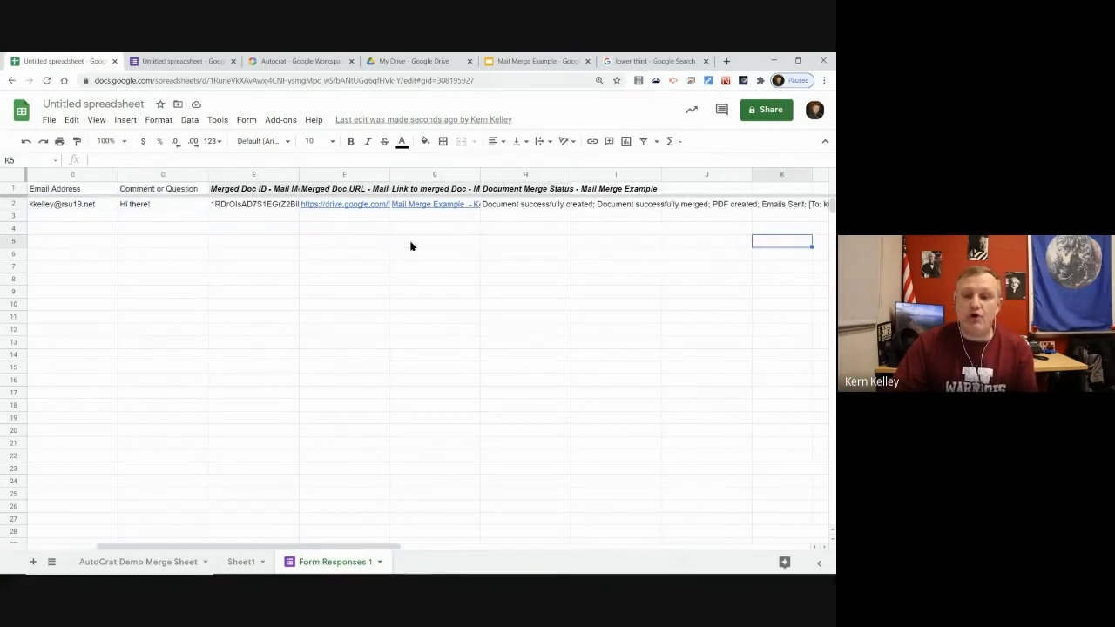
pyautogui.press('Left')
pyautogui.press('Left')
pyautogui.press('Left')
pyautogui.press('Left')
pyautogui.press('Left')
pyautogui.press('Up')
pyautogui.press('Up')
pyautogui.press('Up')
pyautogui.press('Right')
pyautogui.press('Left')
pyautogui.press('Right')
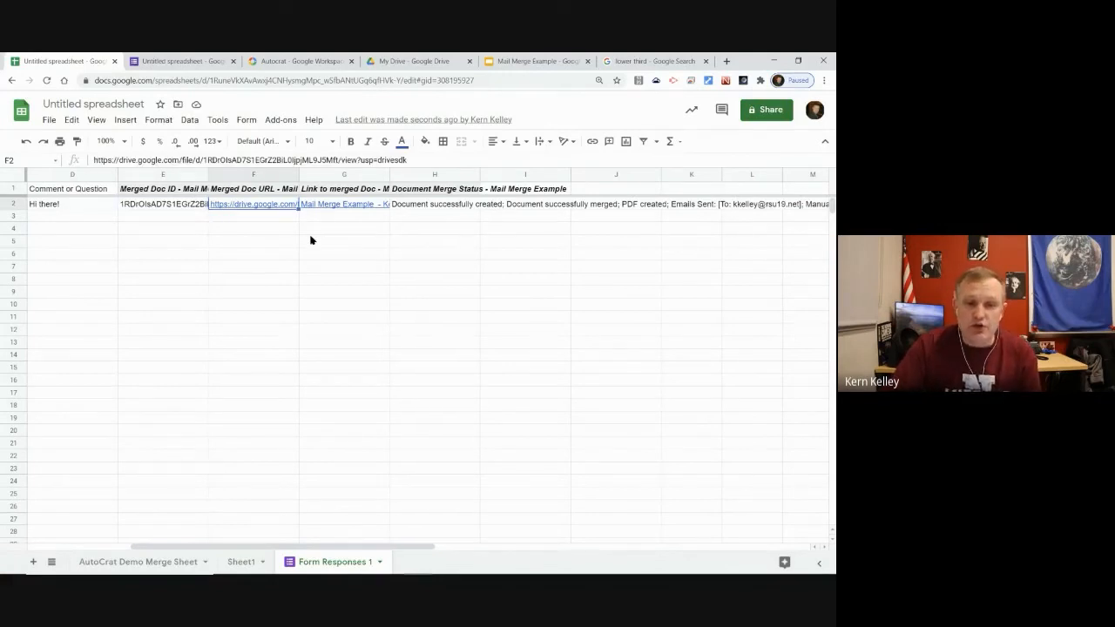
pyautogui.press('Right')
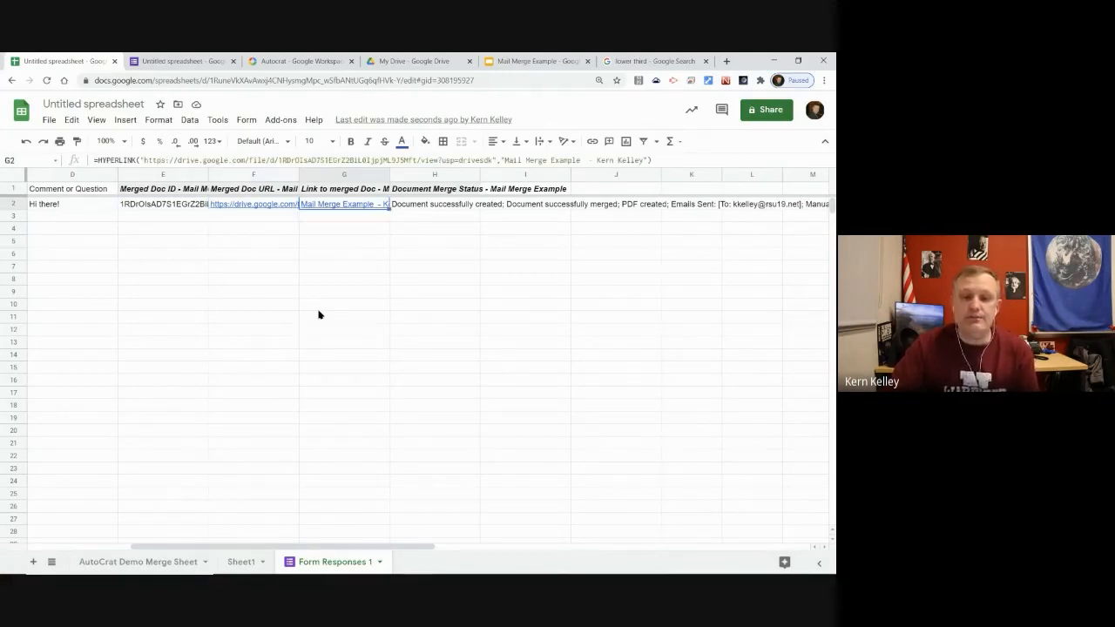
pyautogui.press('Right')
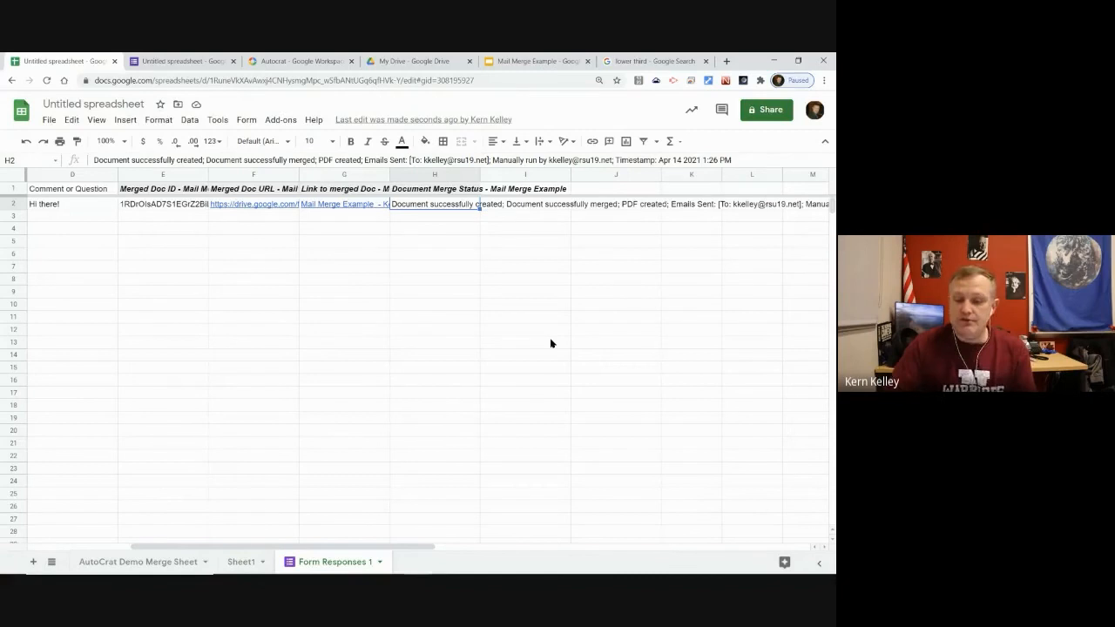
pyautogui.press('Return')
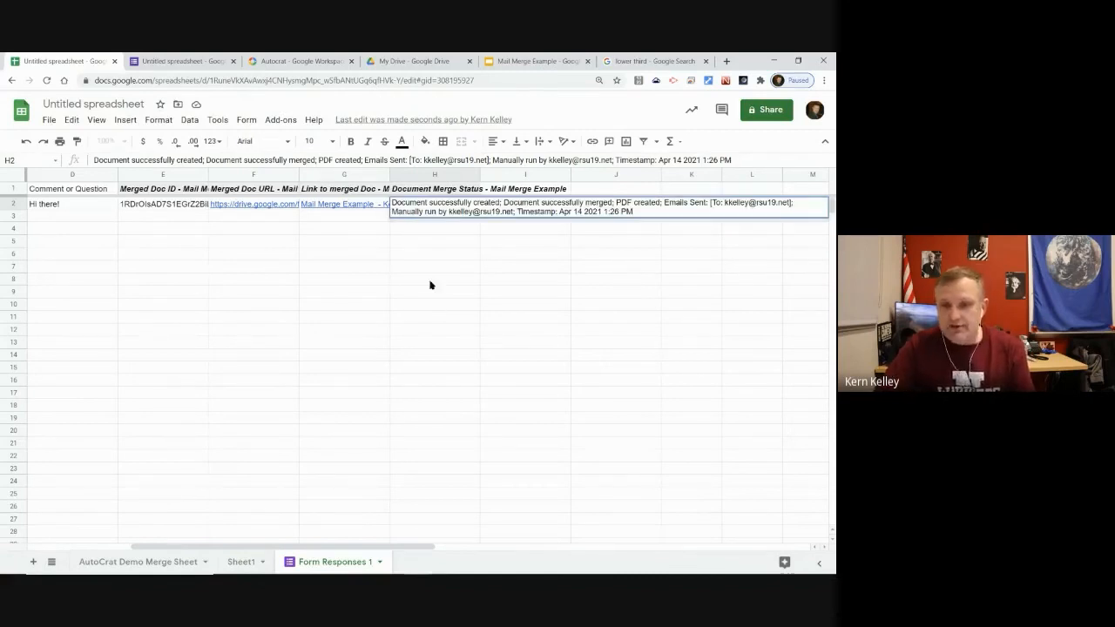
# Open the merged PDF from G2's link in a new tab
pyautogui.click(431, 279)
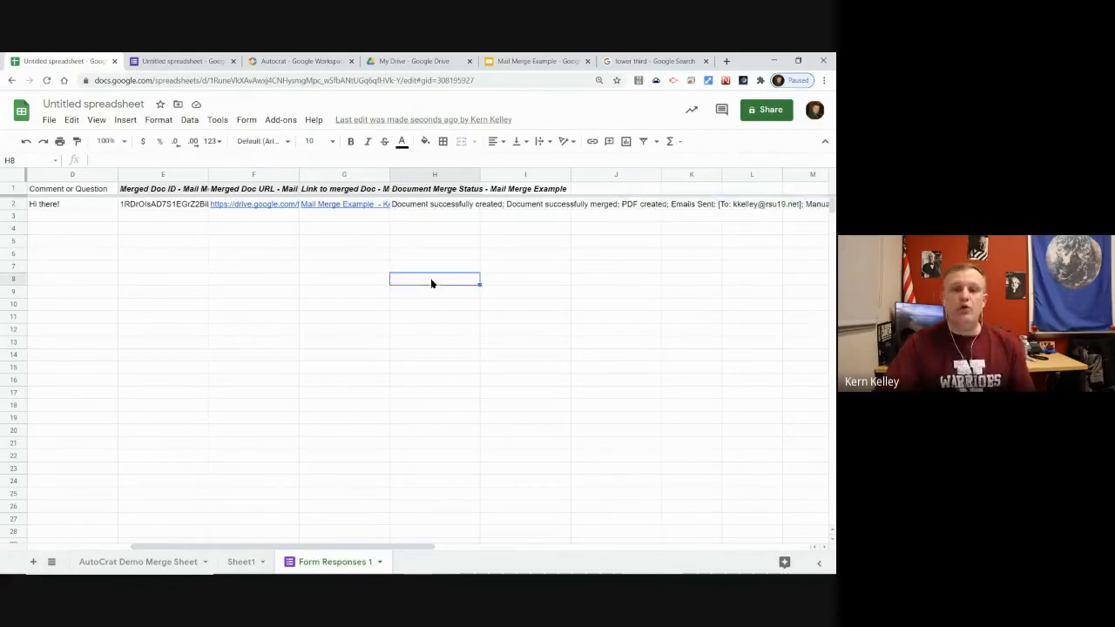
pyautogui.click(336, 207)
pyautogui.click(406, 224)
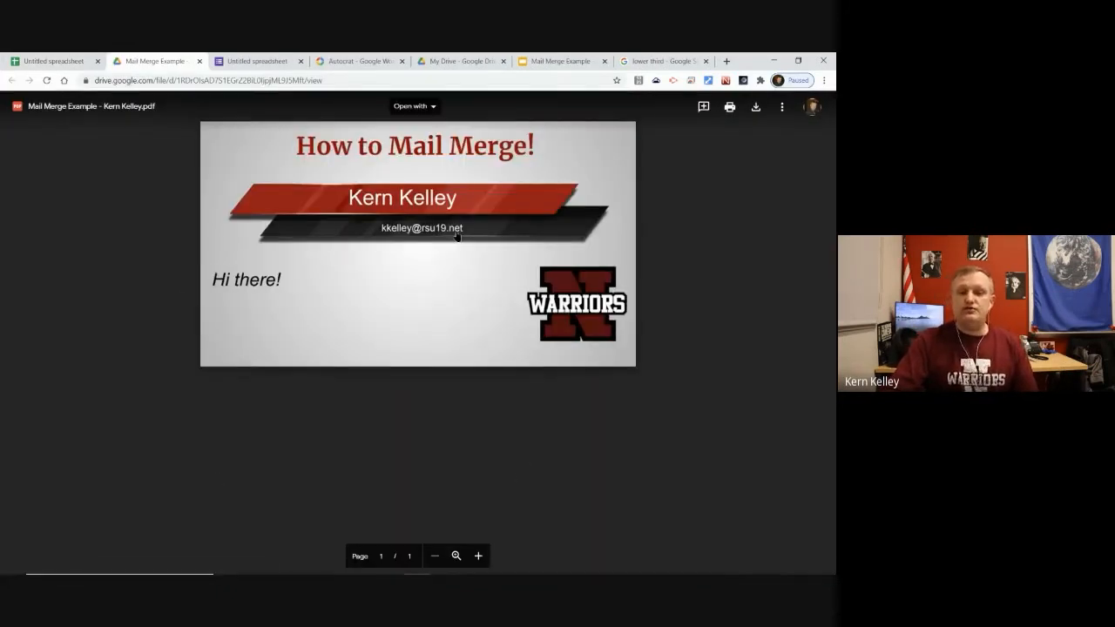
# Preview the merged PDF inside Drive's 1 Mail Merge folder, then return to the spreadsheet
pyautogui.click(200, 61)
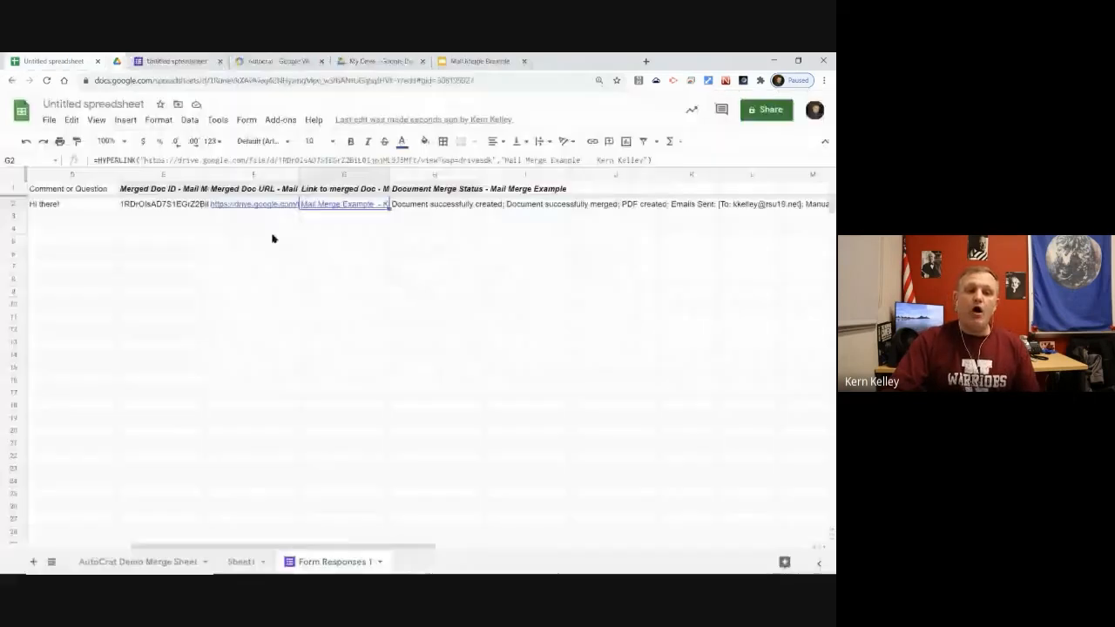
pyautogui.click(418, 61)
pyautogui.doubleClick(190, 195)
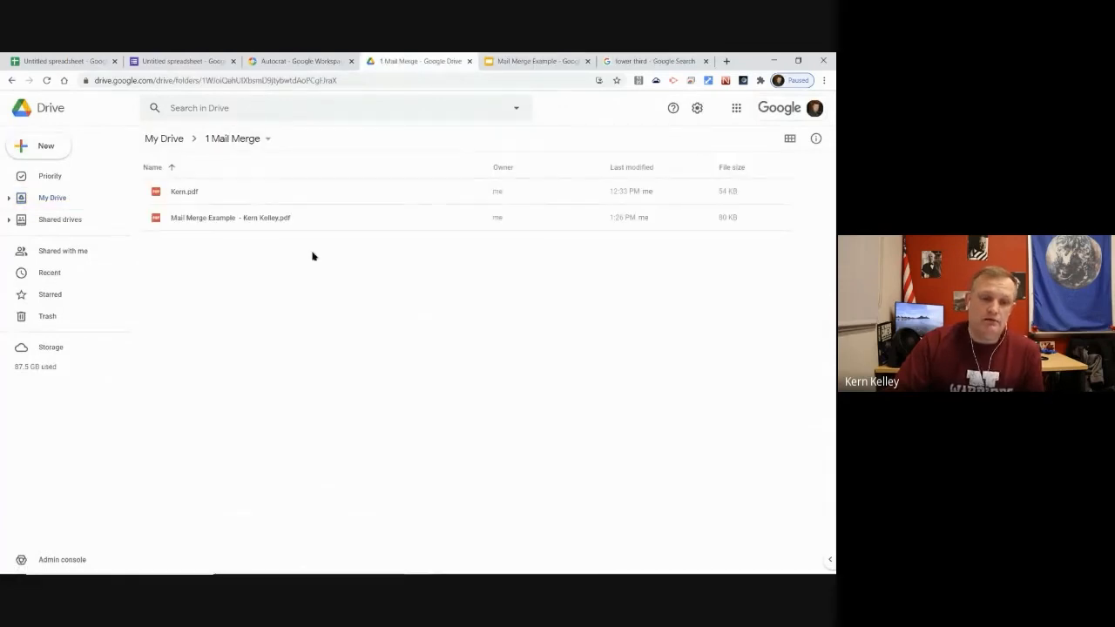
pyautogui.click(225, 220)
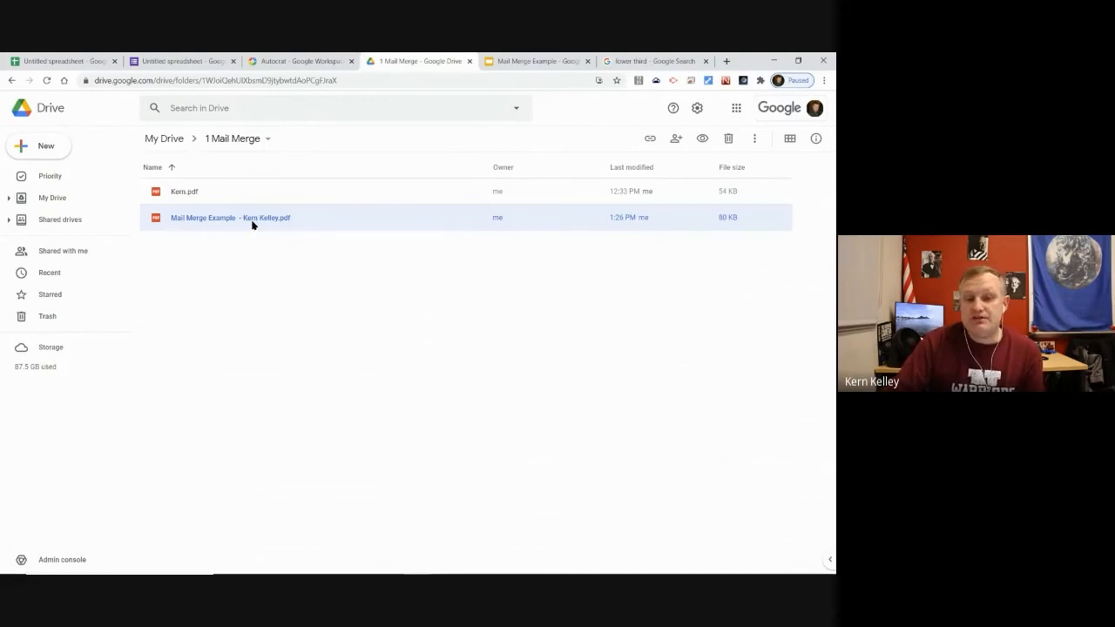
pyautogui.doubleClick(212, 218)
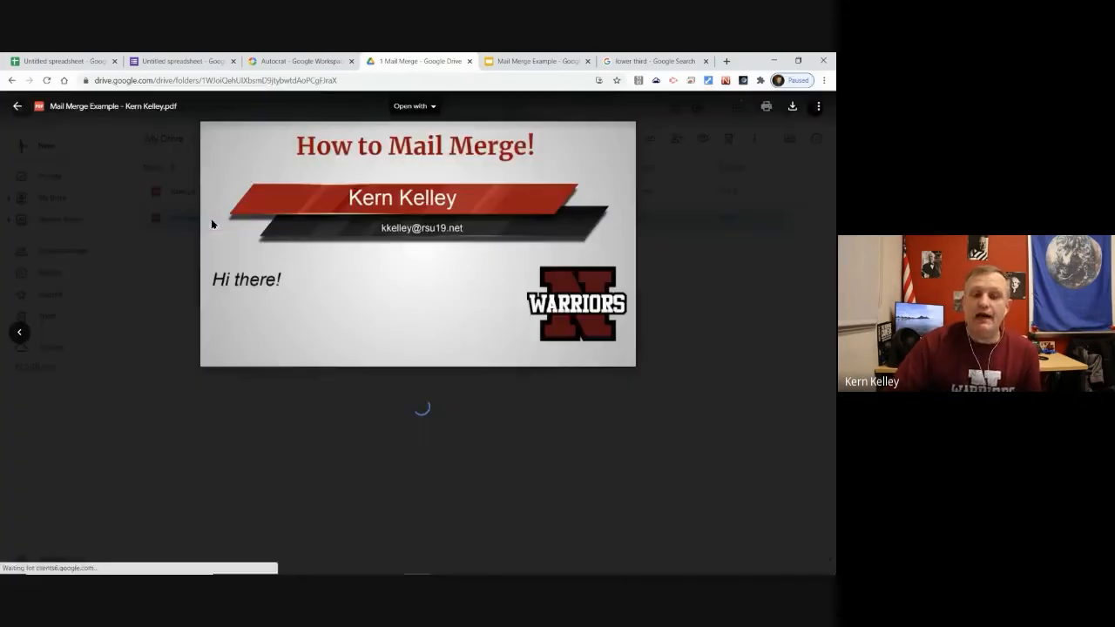
pyautogui.click(18, 108)
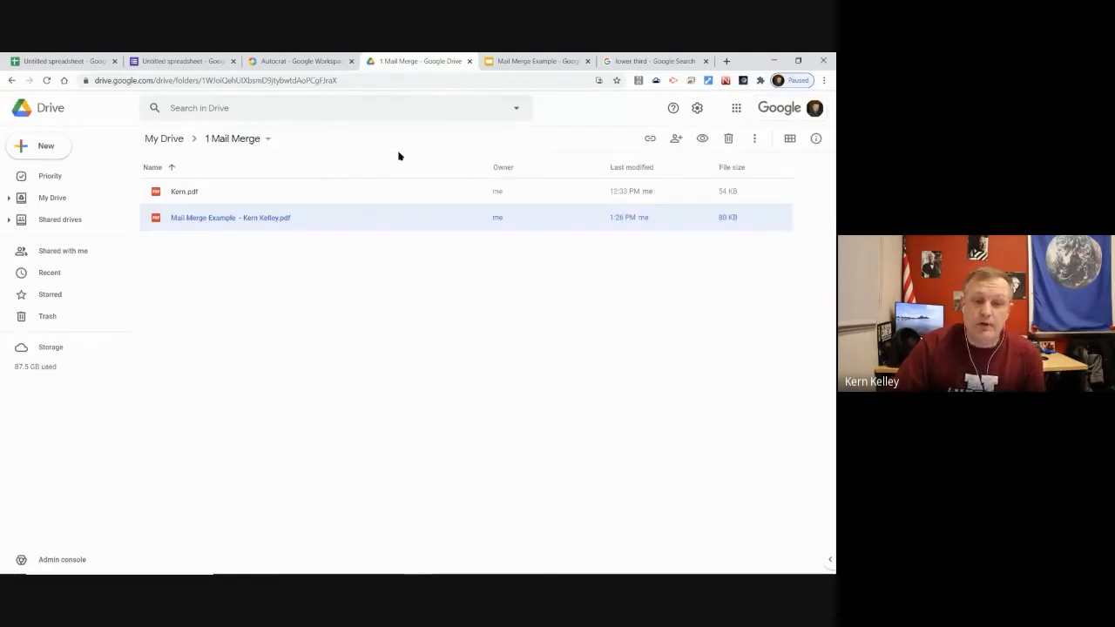
pyautogui.click(75, 61)
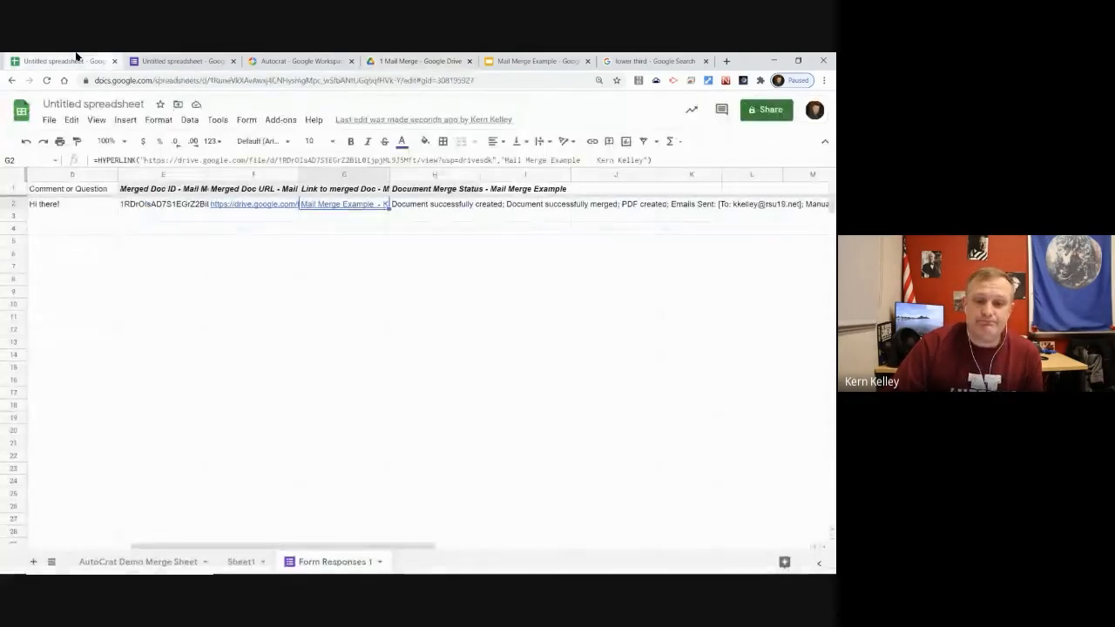
# Go back to the Name column of Form Responses 1, then switch to Google Meet
pyautogui.click(366, 258)
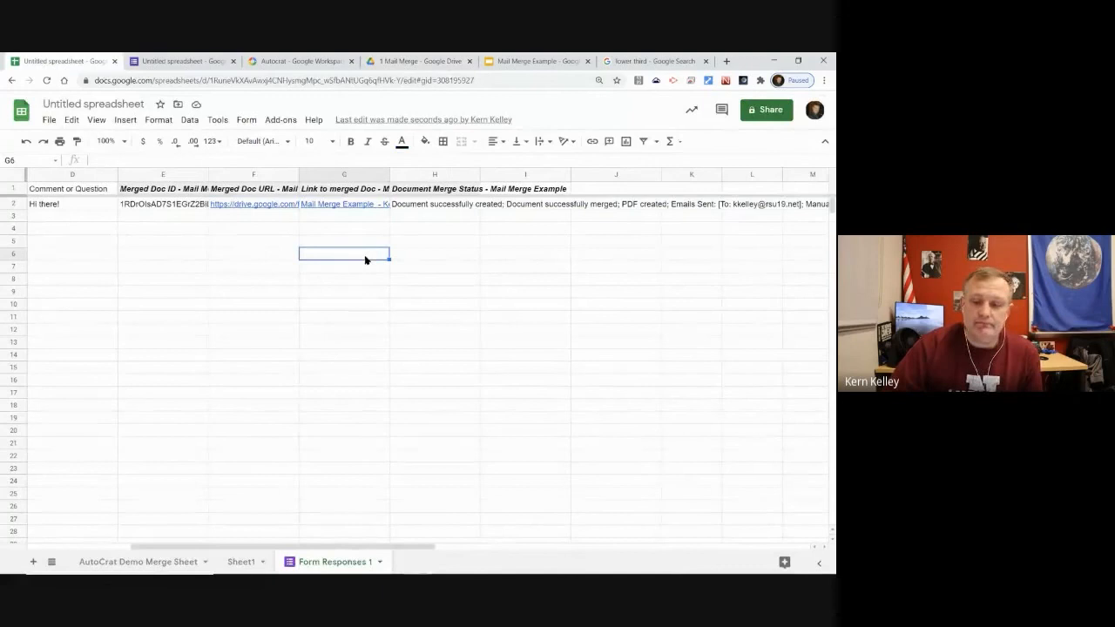
pyautogui.press('Home')
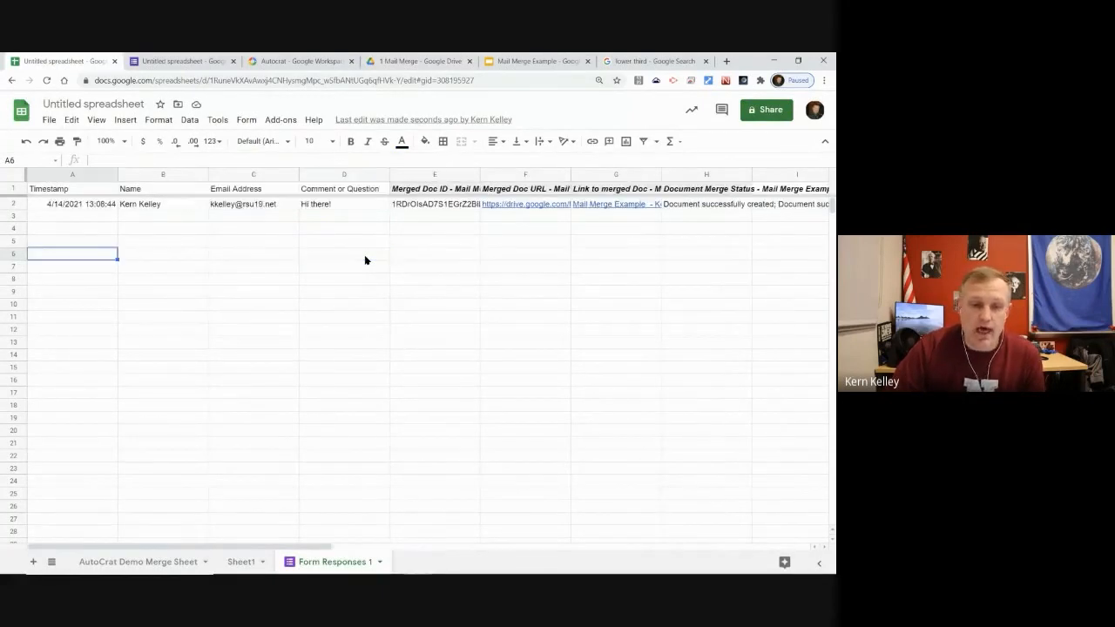
pyautogui.press('Right')
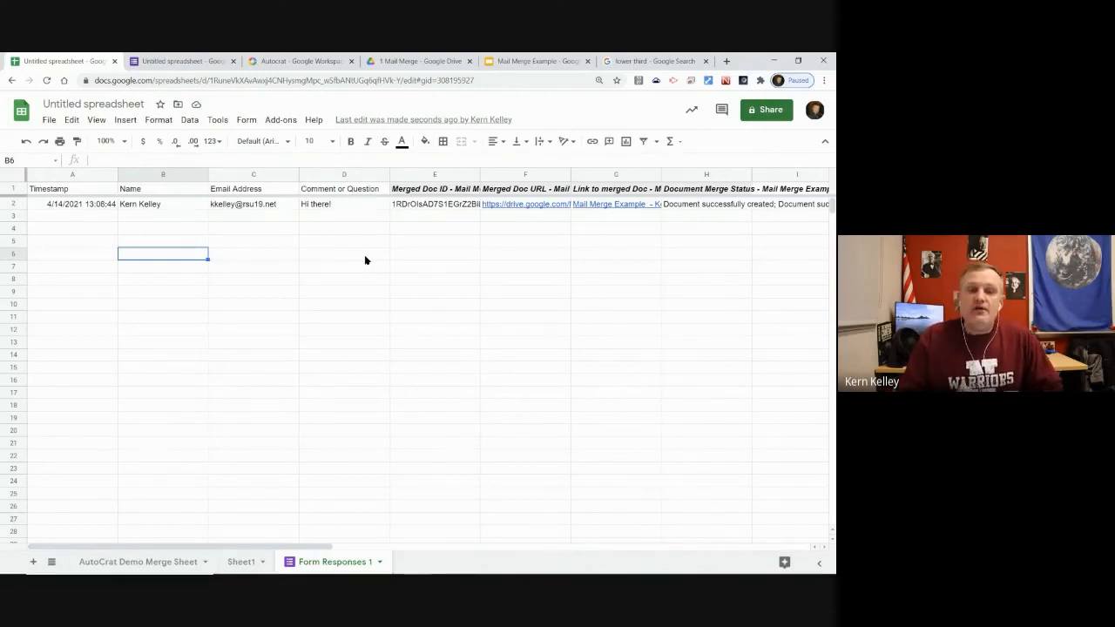
pyautogui.hotkey('alt', 'Tab')
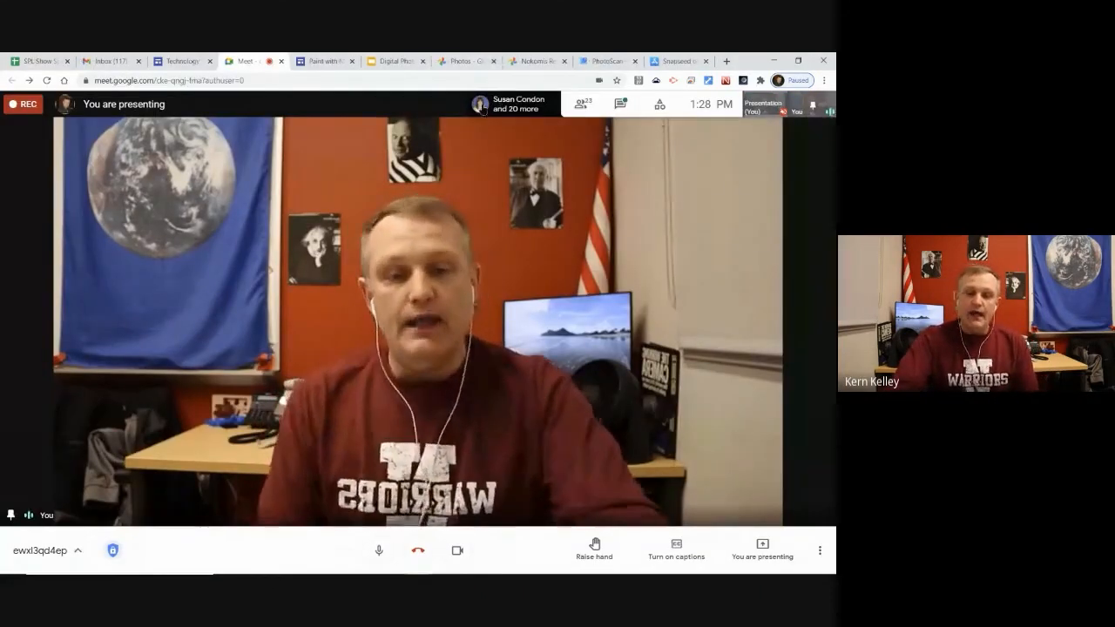
# Switch the browser to the Google Photos tab
pyautogui.click(463, 59)
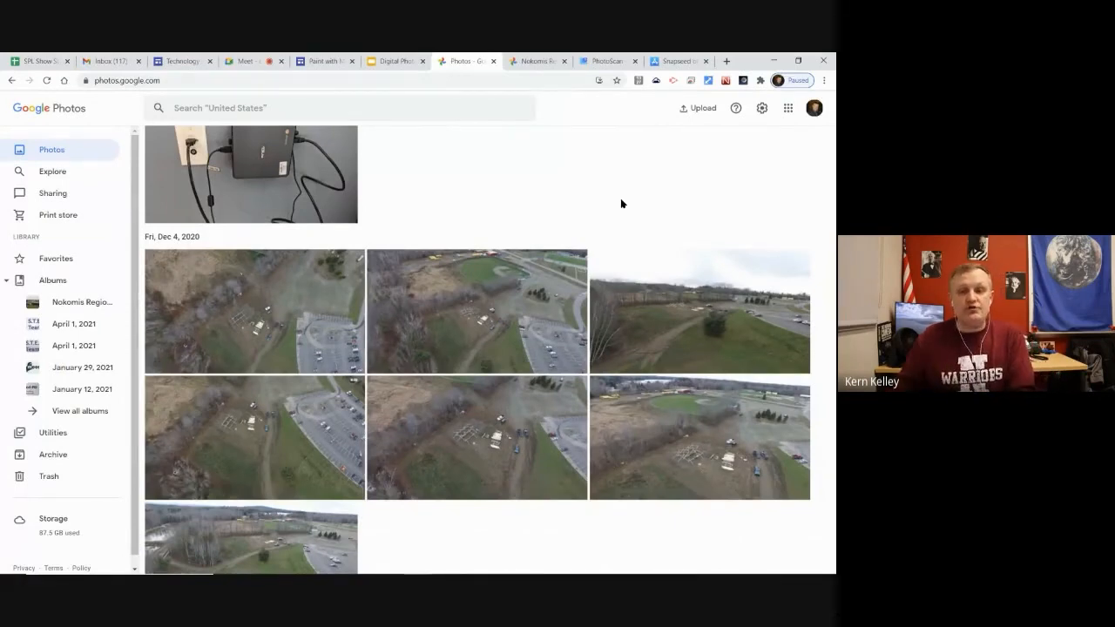
# Scroll through the photos in the shared Nokomis Regional Middle/High School album
pyautogui.click(516, 59)
pyautogui.scroll(-3, 626, 272)
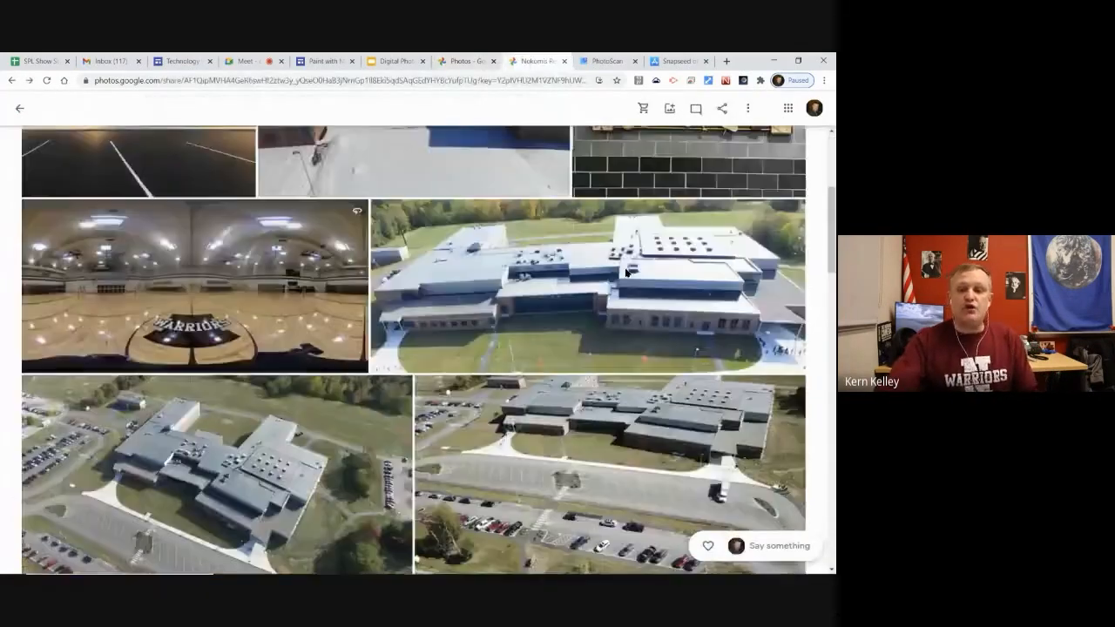
pyautogui.scroll(-5, 625, 272)
pyautogui.scroll(2, 365, 386)
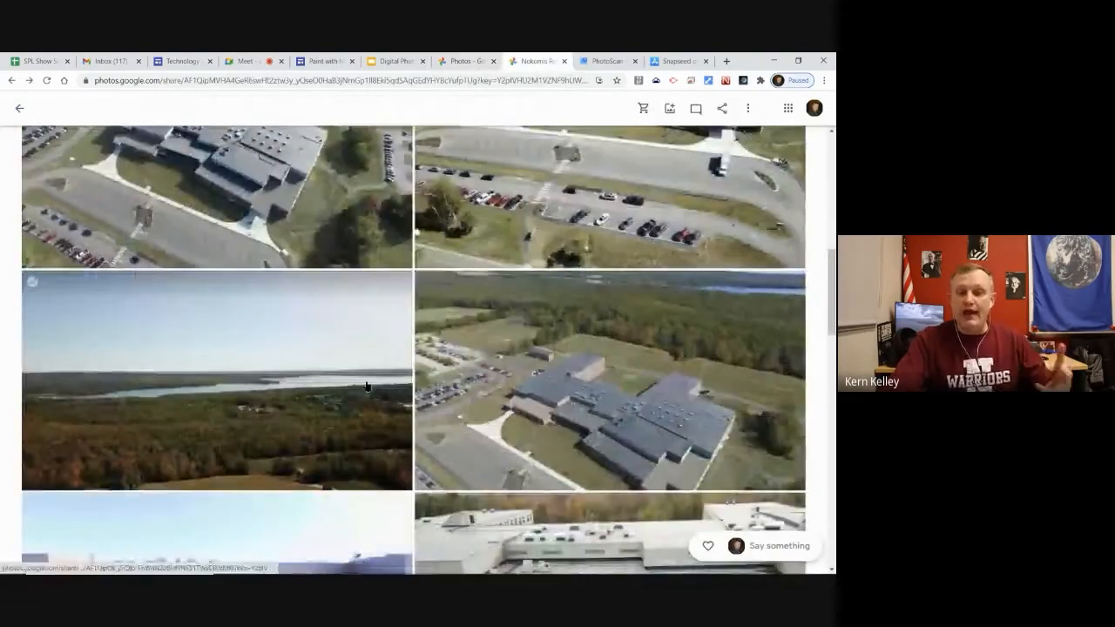
pyautogui.scroll(3, 366, 380)
pyautogui.scroll(3, 480, 370)
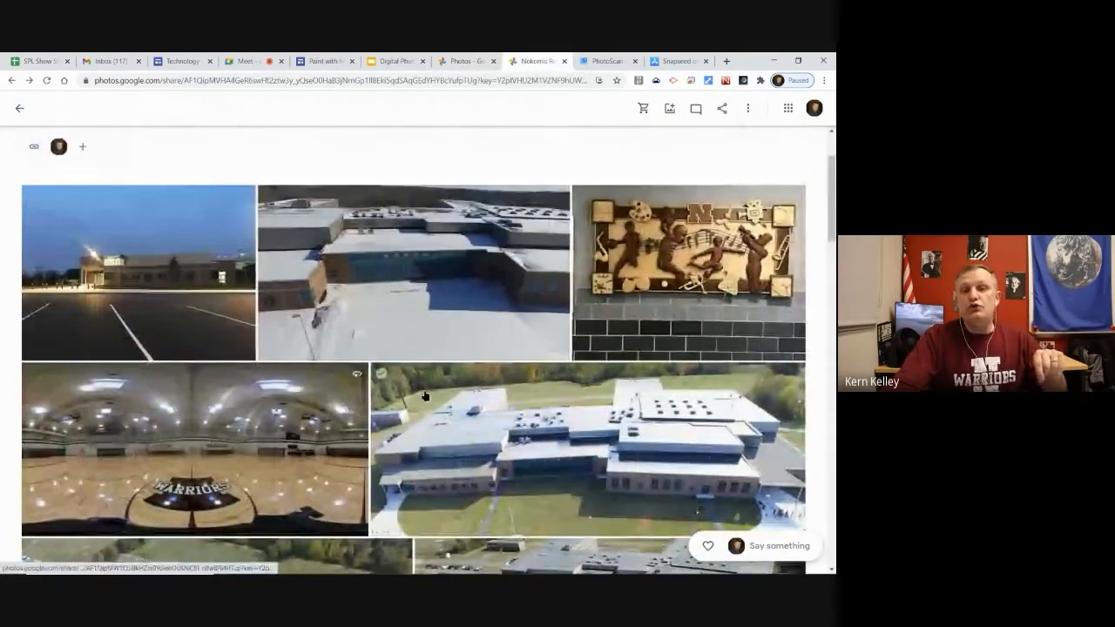
pyautogui.scroll(1, 480, 370)
pyautogui.scroll(-1, 558, 305)
pyautogui.scroll(1, 635, 248)
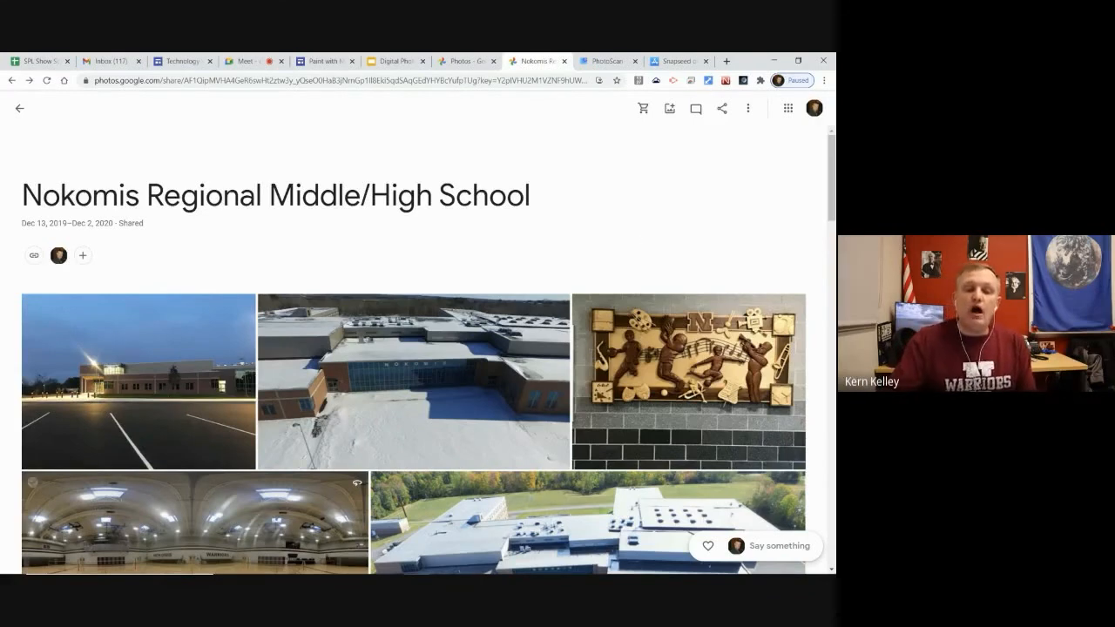
pyautogui.scroll(-1, 588, 182)
pyautogui.scroll(1, 609, 184)
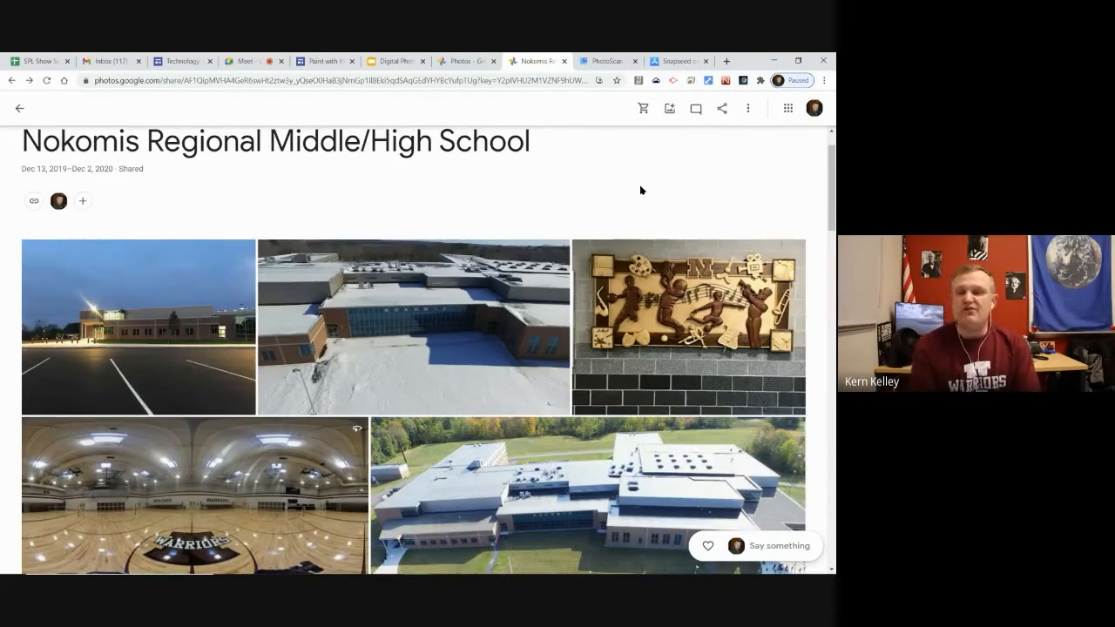
pyautogui.scroll(-3, 640, 190)
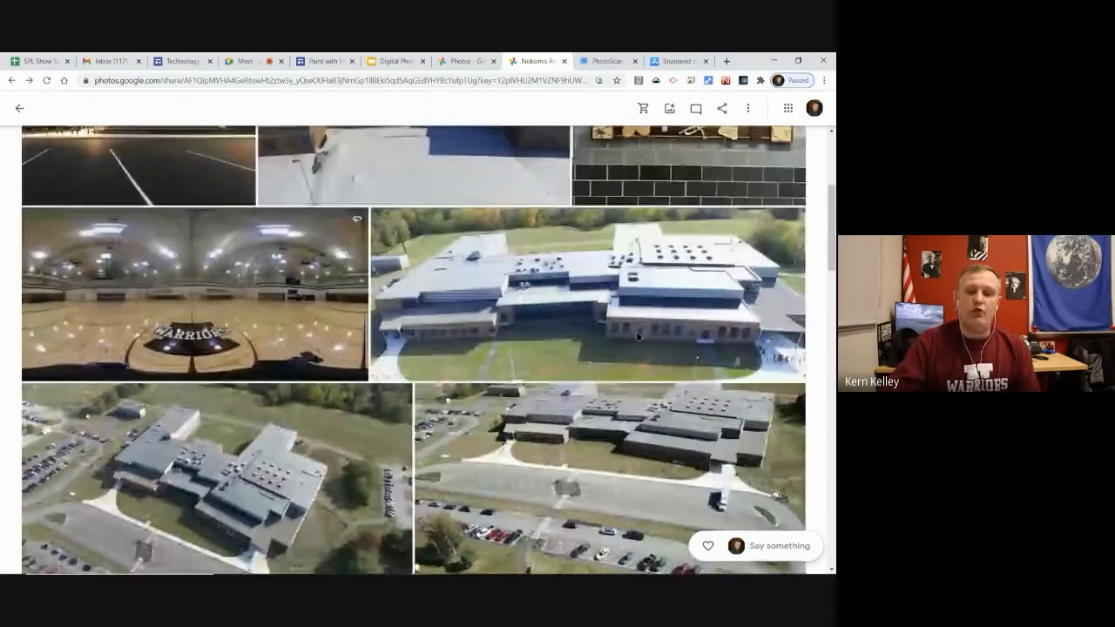
pyautogui.moveTo(828, 245); pyautogui.dragTo(827, 188)
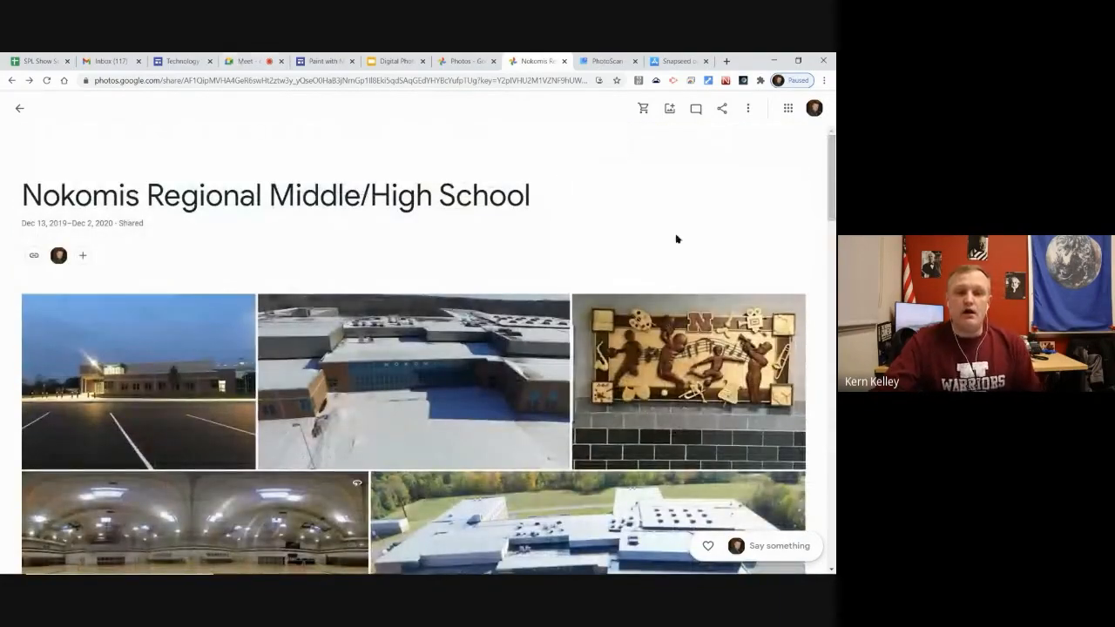
# Go to the Paint with Mandi site and scroll down to its embedded painting slides
pyautogui.click(314, 57)
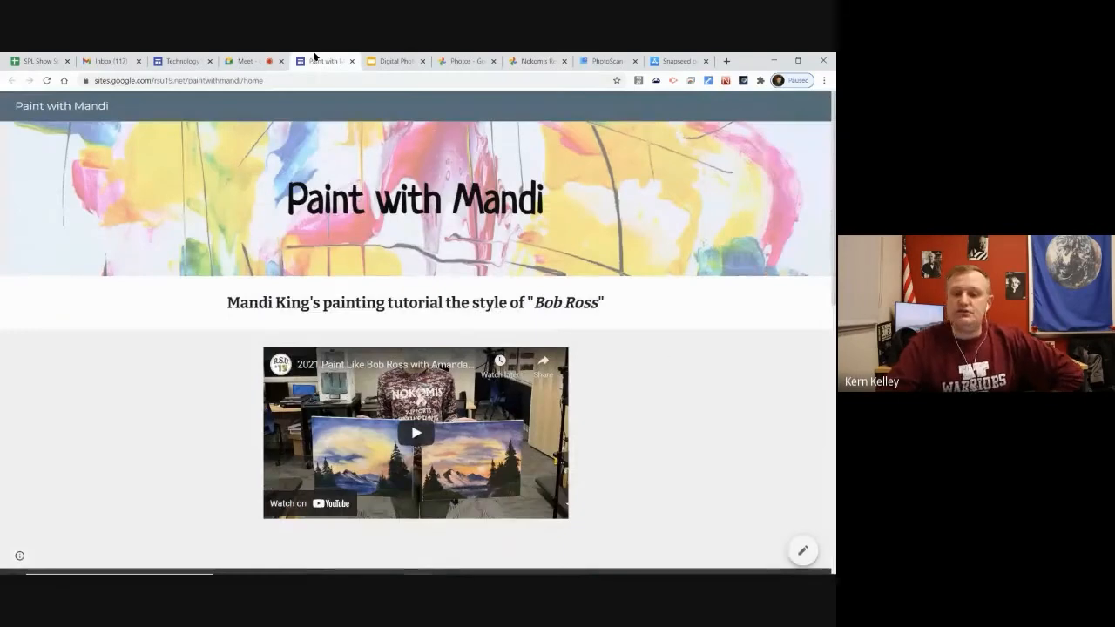
pyautogui.scroll(-3, 702, 343)
pyautogui.scroll(3, 701, 345)
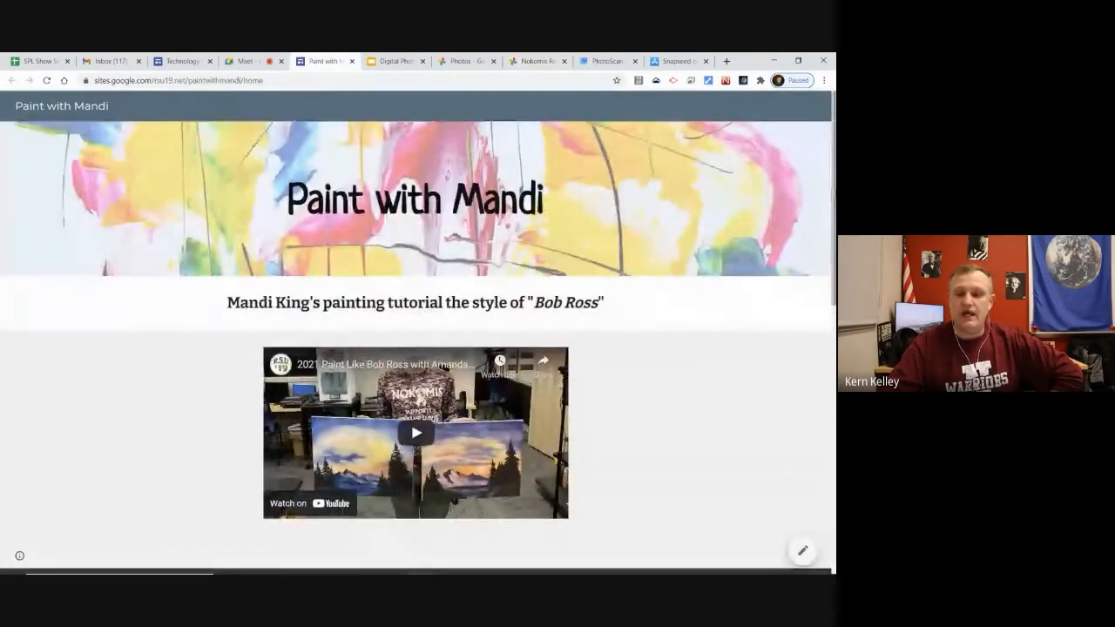
pyautogui.scroll(-5, 806, 317)
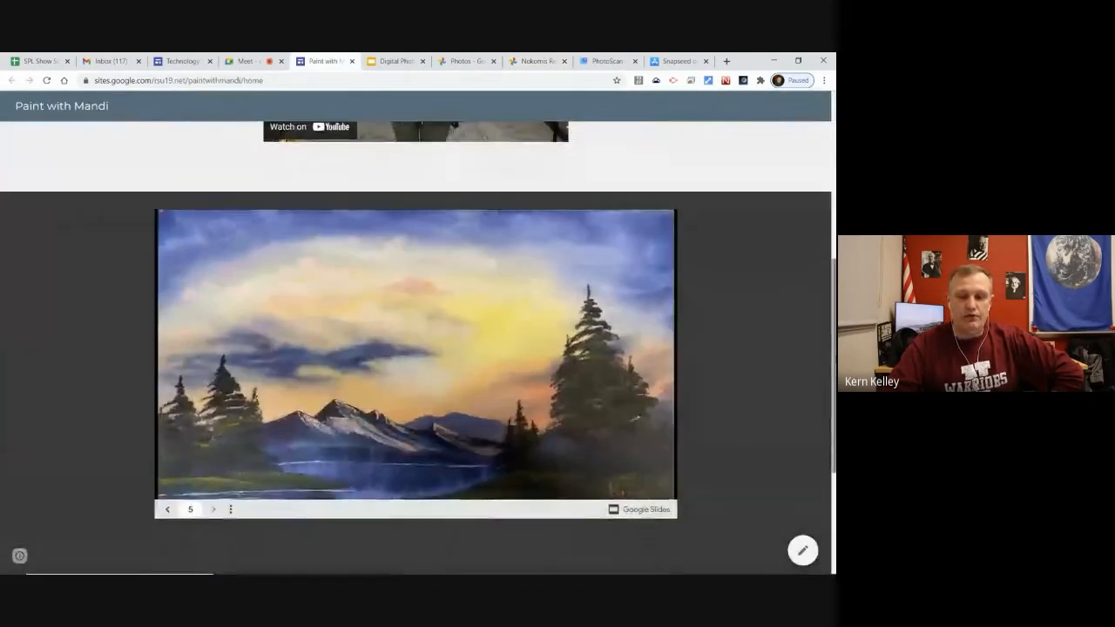